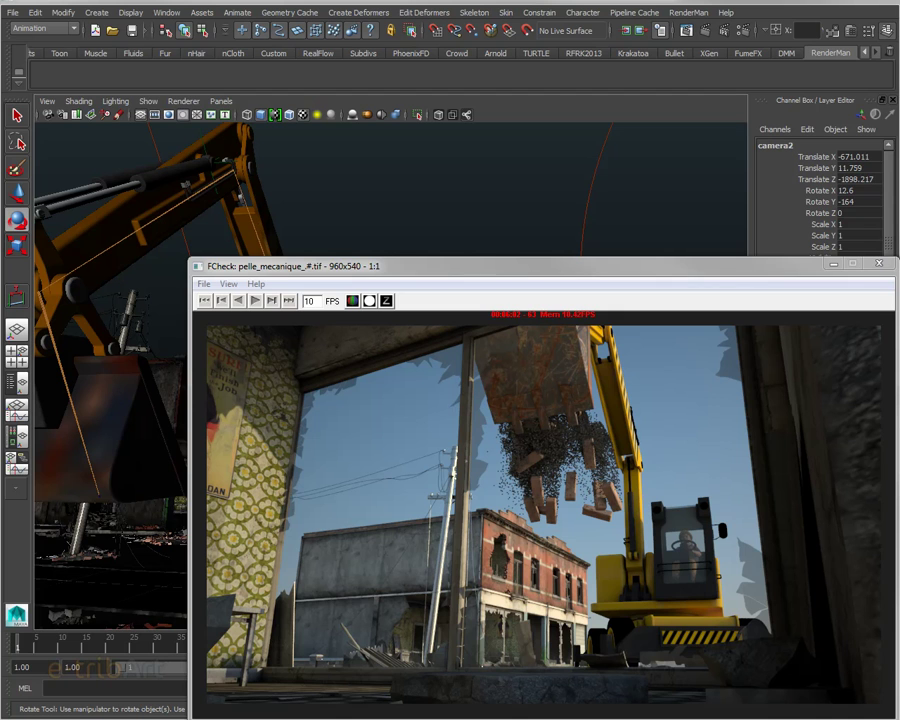
Step: Review the pelle_mecanique render in FCheck, scrubbing back and stepping forward a frame
drag(285, 270, 290, 270)
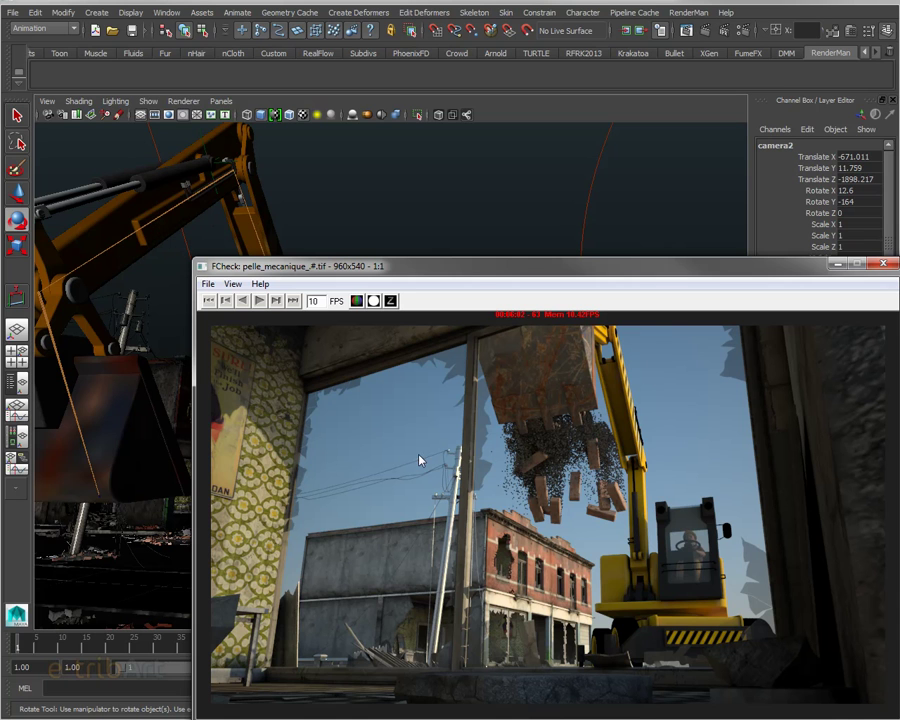
mouse_move(474, 461)
mouse_down()
mouse_move(327, 476)
mouse_move(498, 476)
mouse_move(616, 490)
mouse_move(635, 482)
mouse_move(243, 470)
mouse_move(573, 487)
mouse_move(490, 502)
mouse_move(602, 498)
mouse_move(362, 529)
mouse_move(567, 528)
mouse_move(410, 530)
mouse_move(537, 530)
mouse_up()
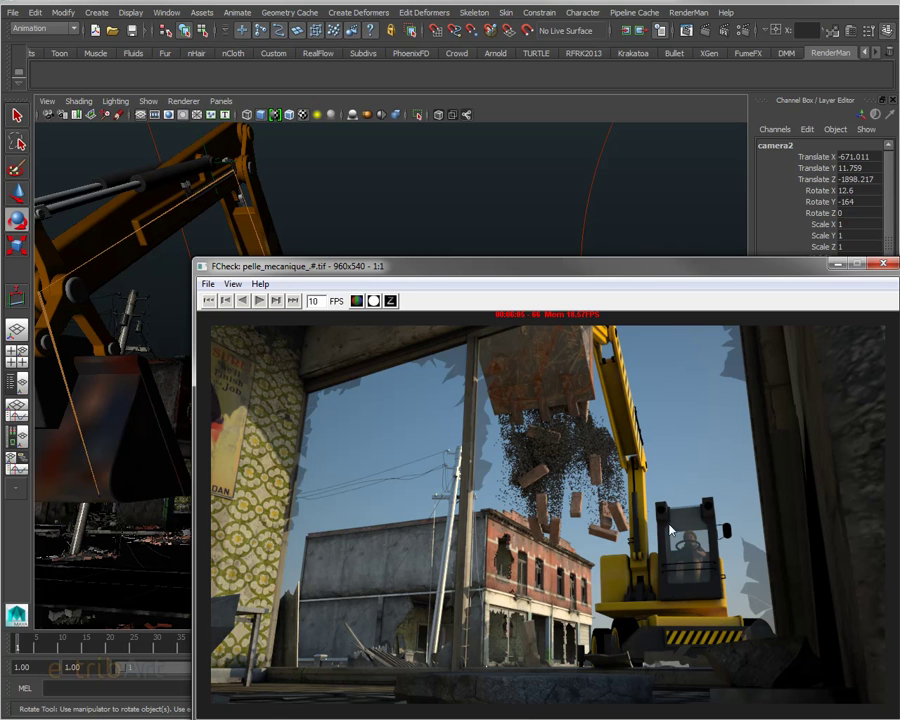
mouse_move(563, 524)
mouse_down()
mouse_move(457, 525)
mouse_move(642, 519)
mouse_move(578, 517)
mouse_move(642, 508)
mouse_move(594, 510)
mouse_up()
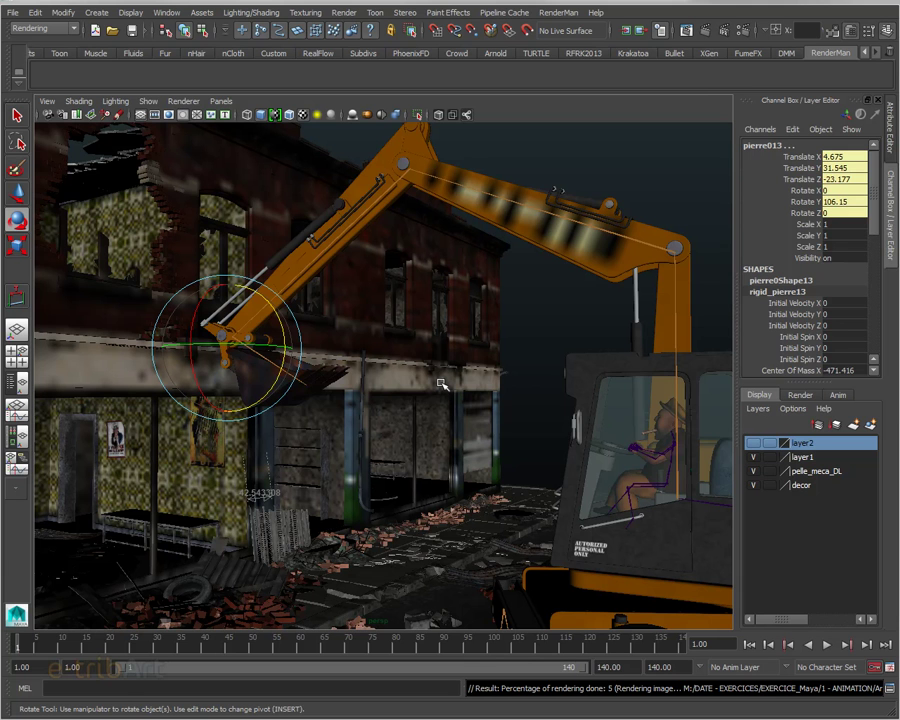
mouse_move(442, 383)
alt+mouse_down()
mouse_move(496, 386)
mouse_move(604, 420)
mouse_move(575, 416)
mouse_move(591, 424)
mouse_move(582, 421)
alt+mouse_up()
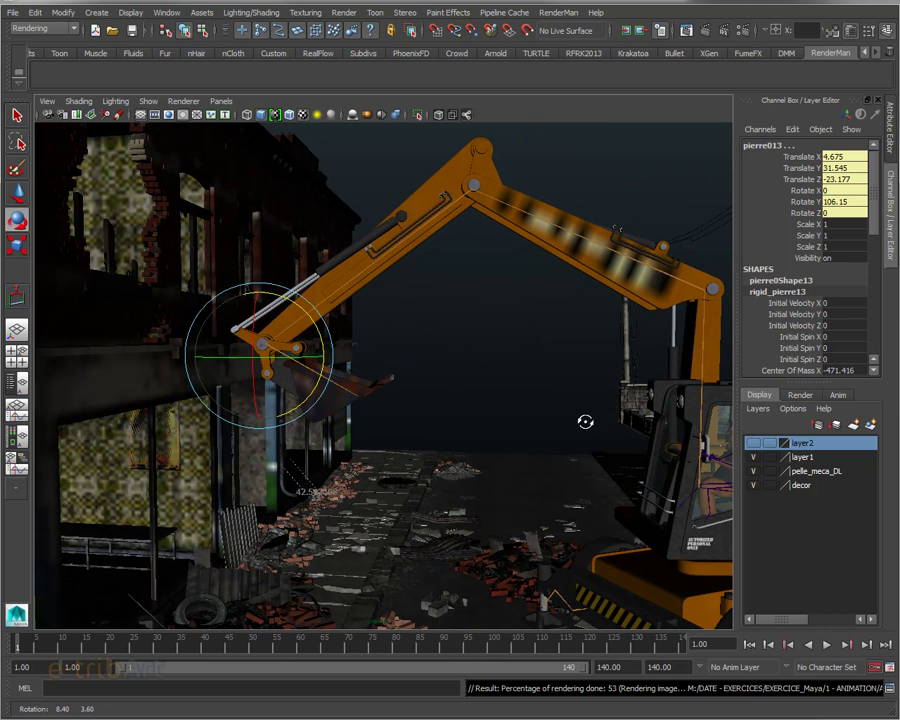
click(640, 294)
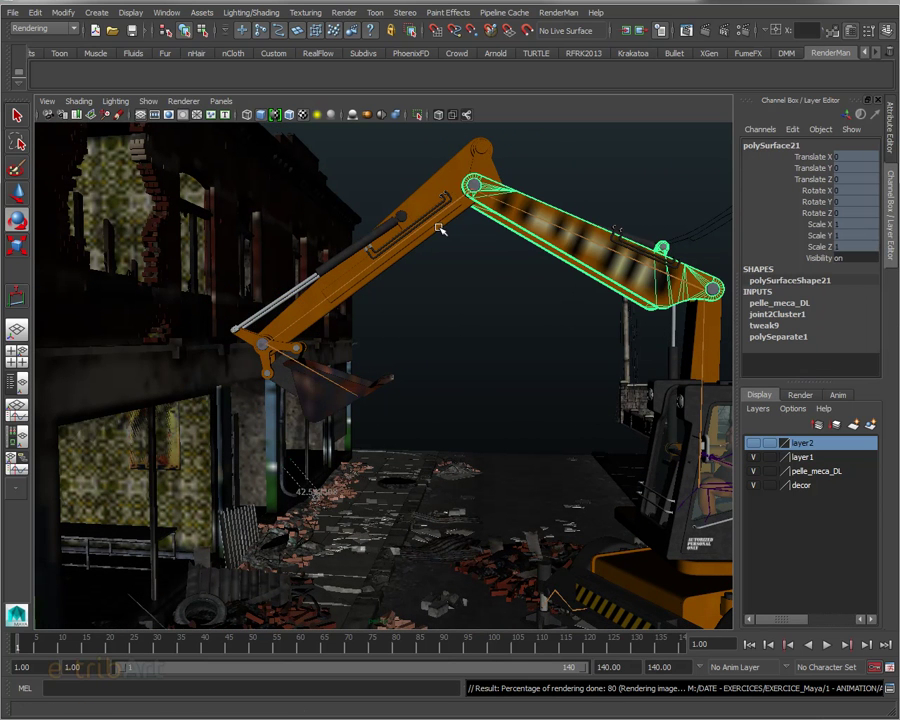
click(480, 150)
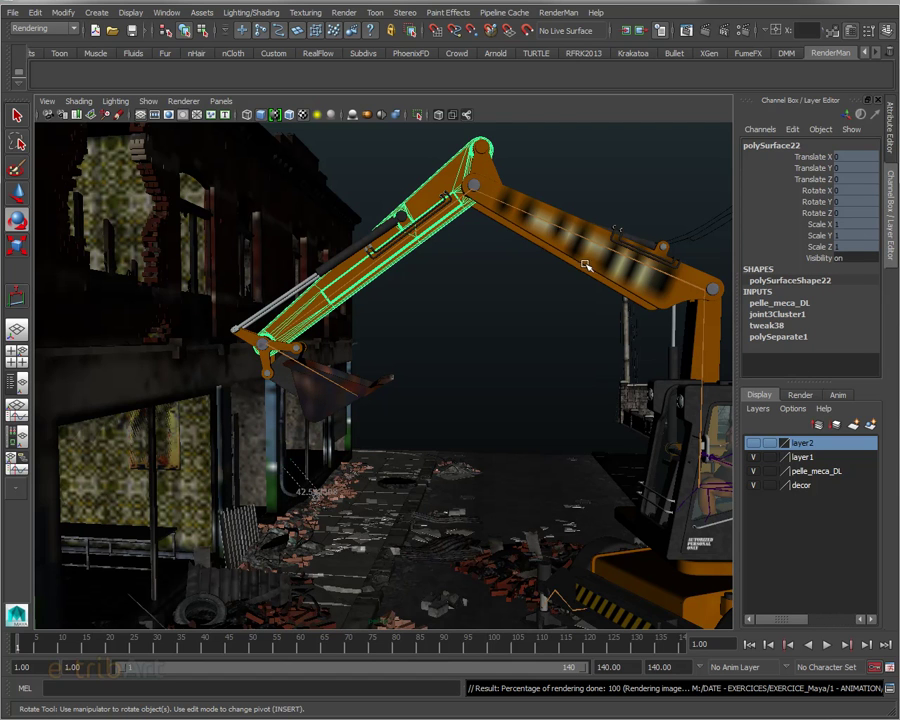
click(545, 225)
shift+click(400, 212)
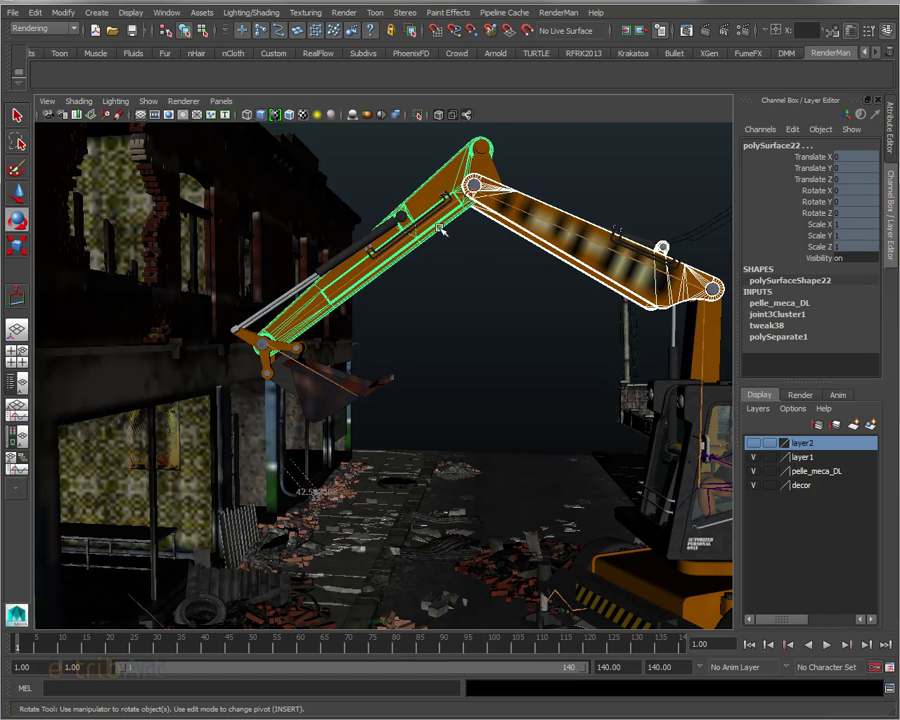
shift+click(330, 378)
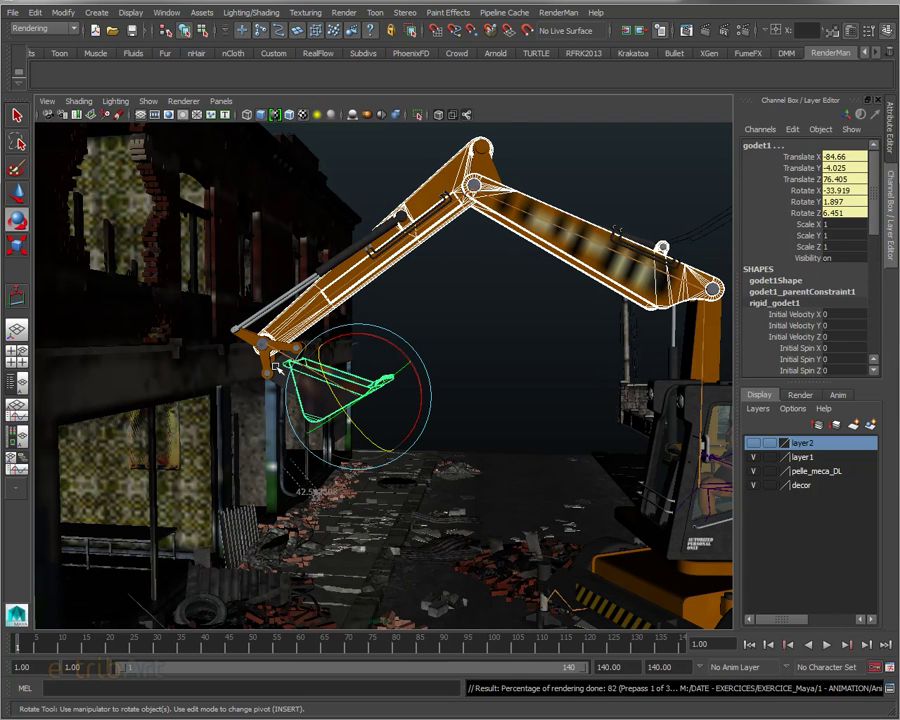
click(270, 362)
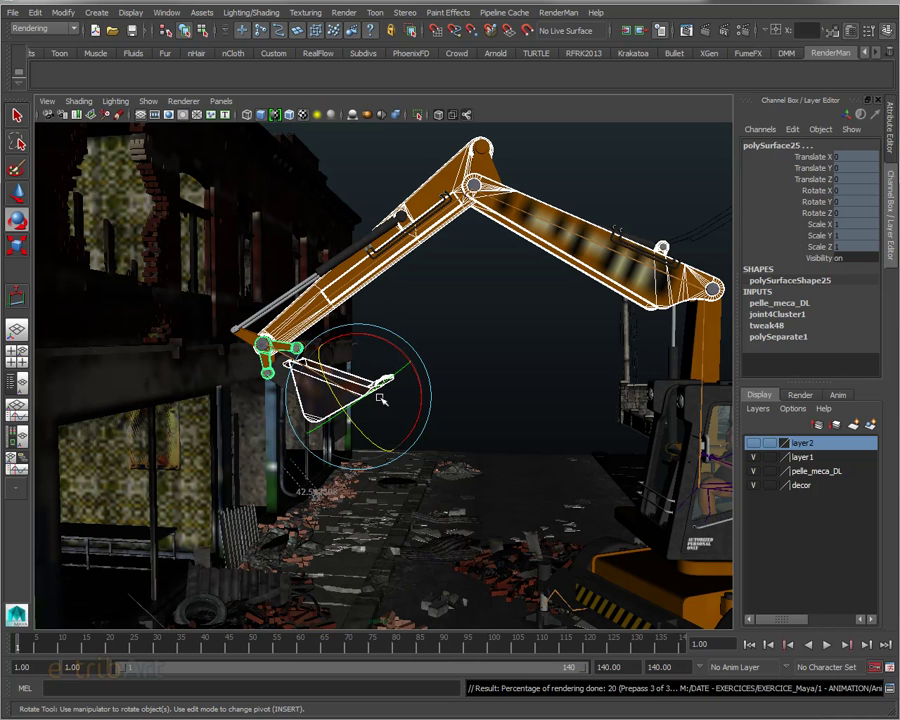
click(488, 258)
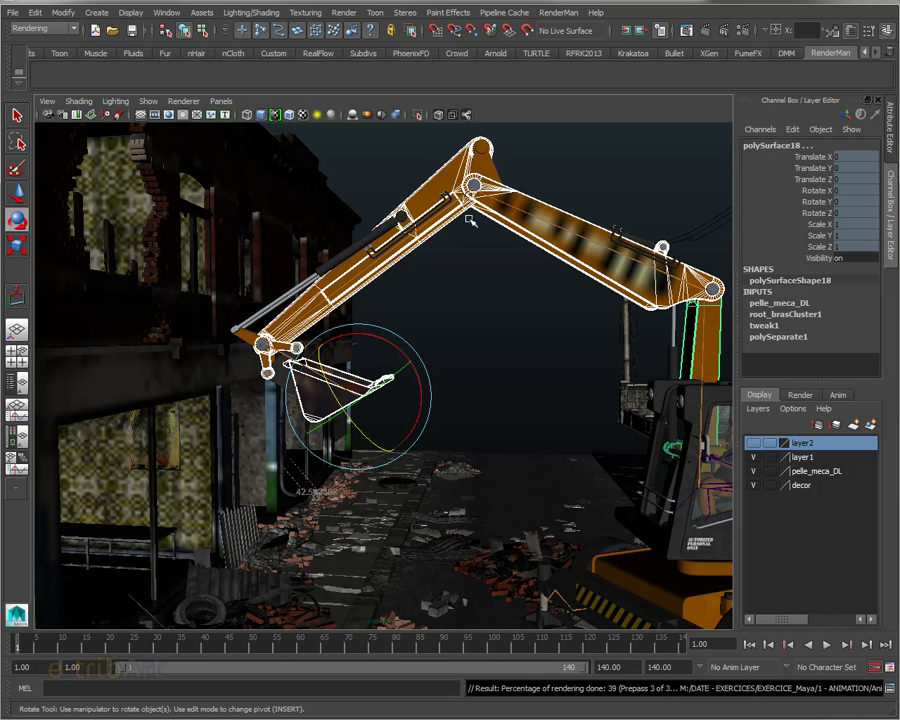
mouse_move(355, 315)
alt+mouse_down()
mouse_move(380, 318)
mouse_move(365, 360)
alt+mouse_up()
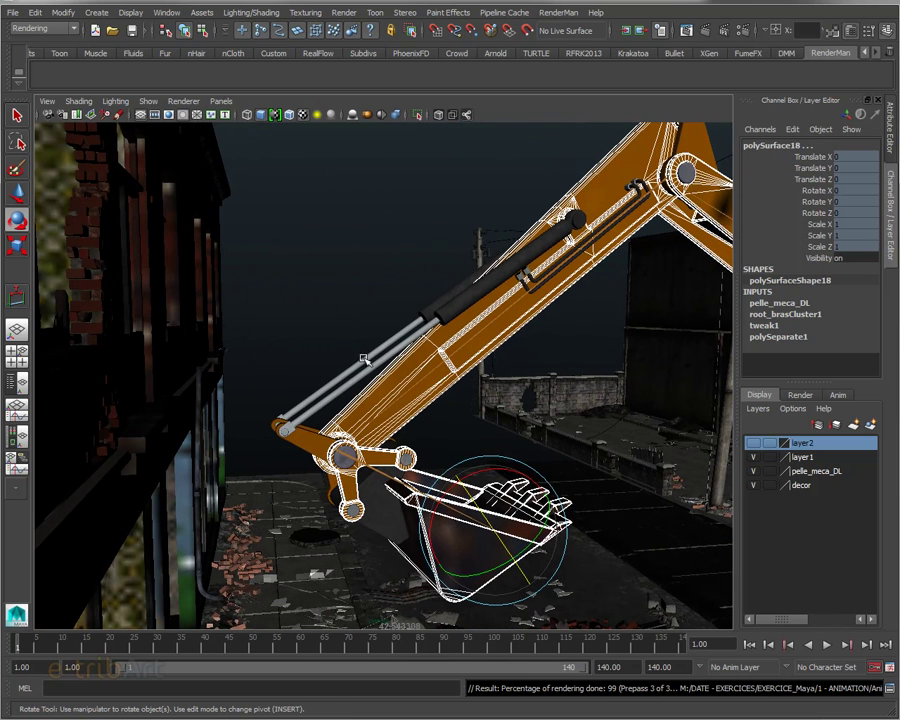
click(376, 350)
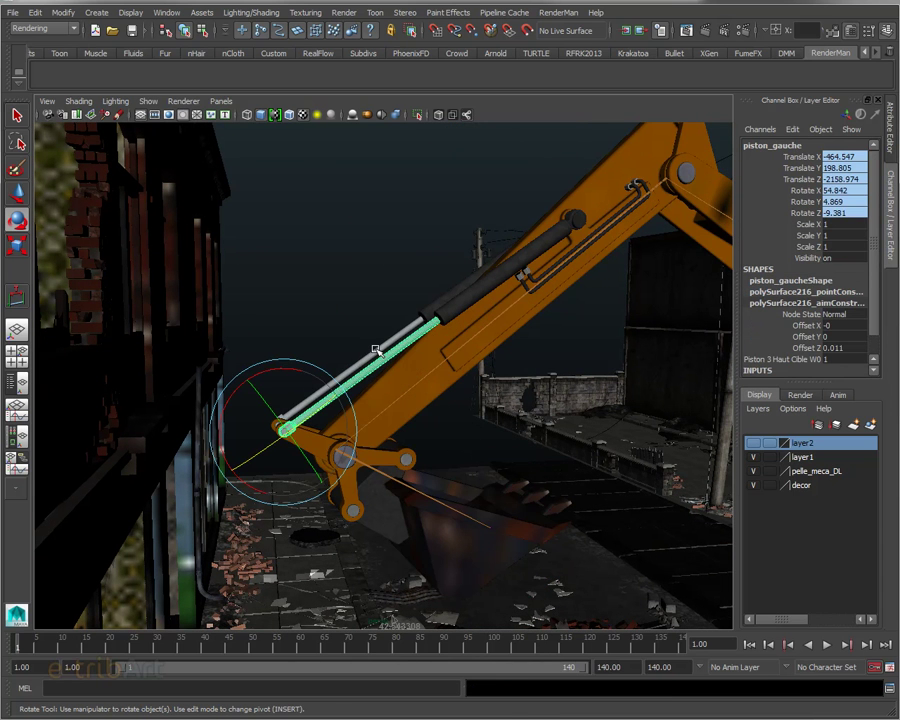
click(376, 350)
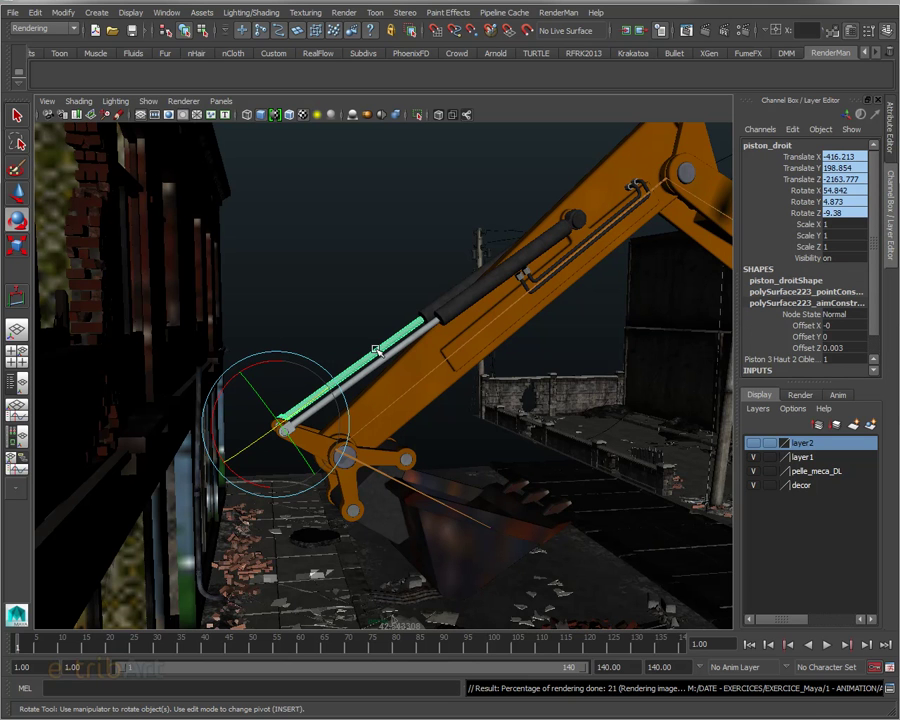
mouse_move(376, 350)
alt+mouse_down()
mouse_move(484, 395)
mouse_move(471, 356)
alt+mouse_up()
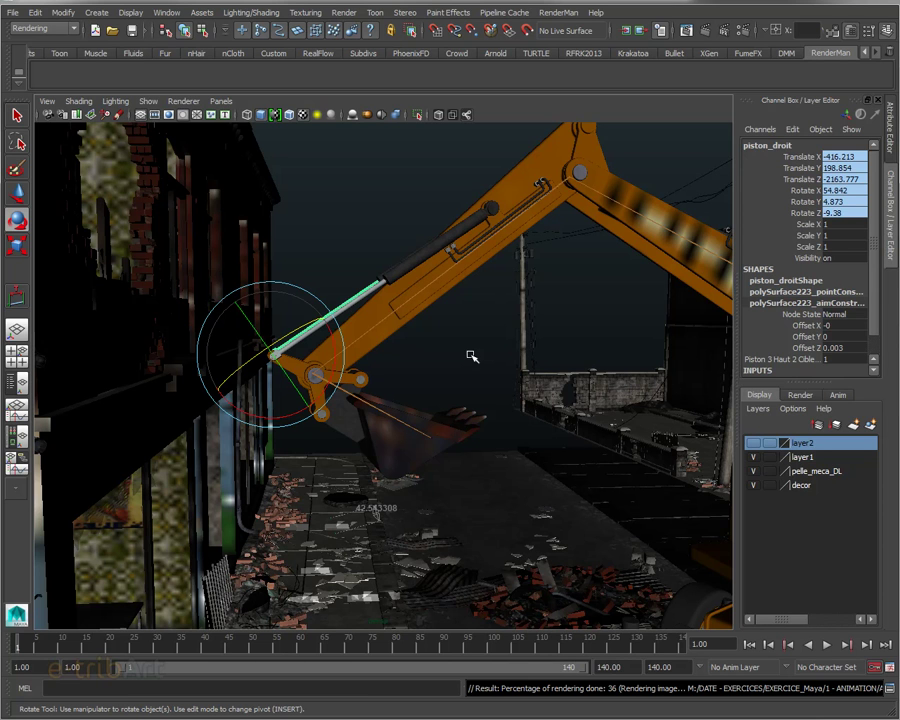
mouse_move(434, 352)
alt+mouse_down()
mouse_move(456, 357)
mouse_move(471, 379)
mouse_move(428, 287)
mouse_move(434, 327)
mouse_move(418, 325)
alt+mouse_up()
click(428, 289)
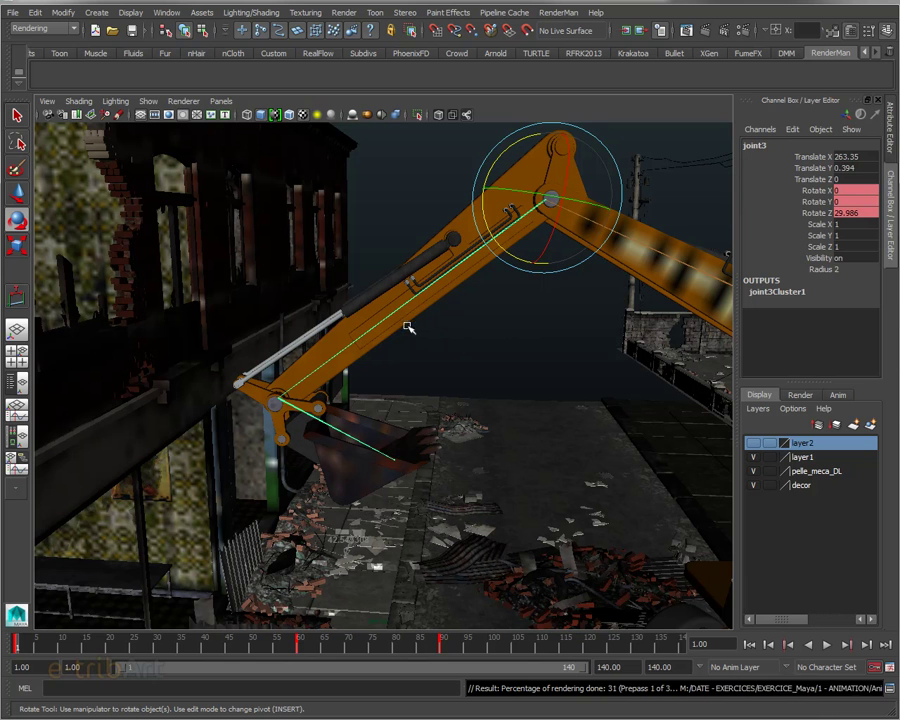
Step: Select the lower arm, vertical arm, upper boom, bucket linkage and godet1 bucket meshes
click(400, 285)
alt+drag(622, 262, 562, 279)
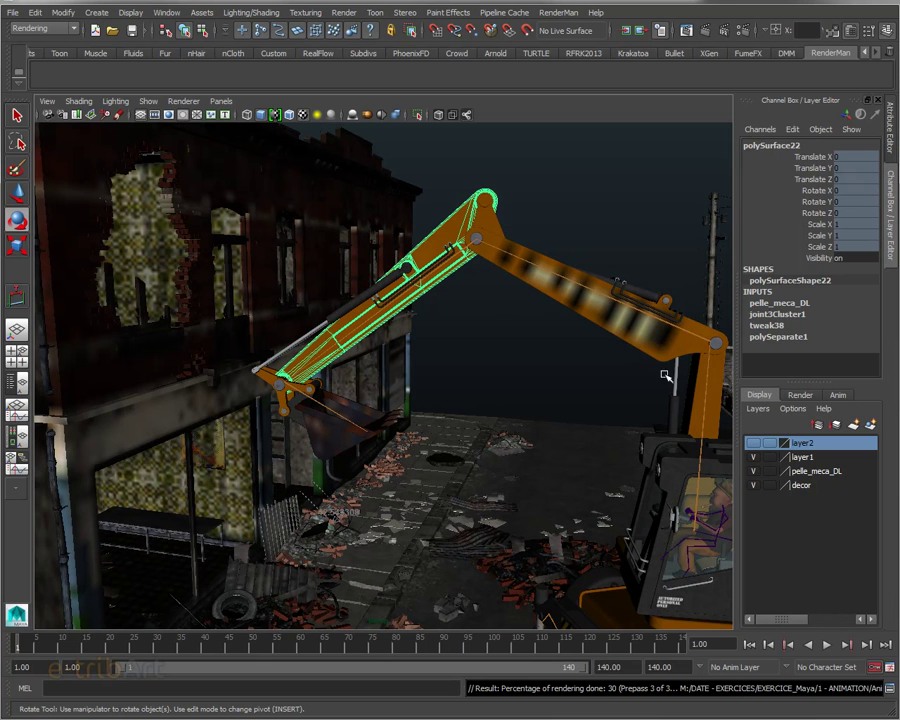
click(694, 405)
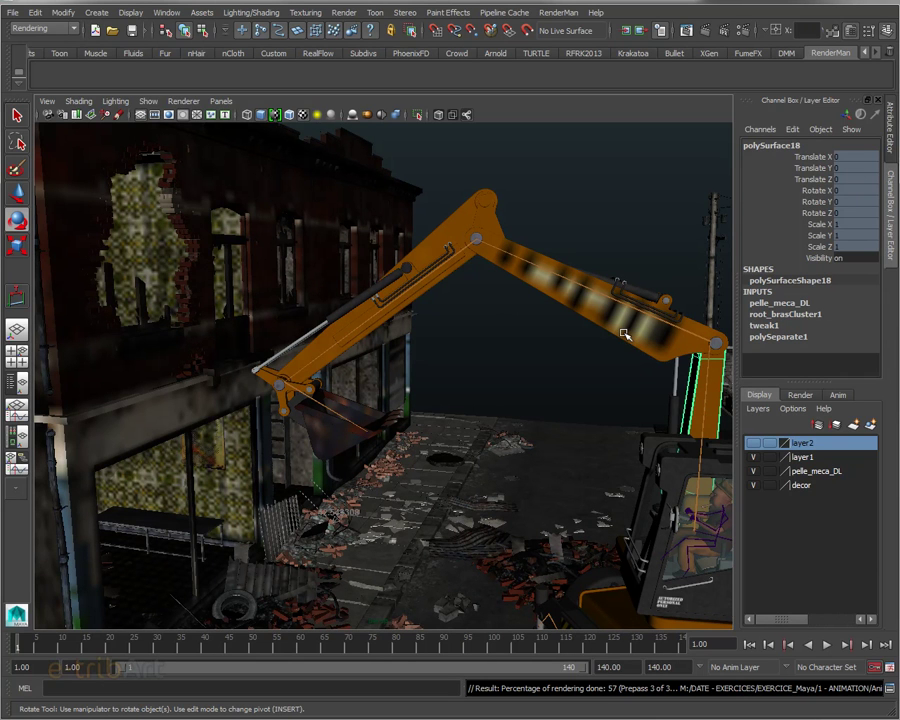
click(625, 335)
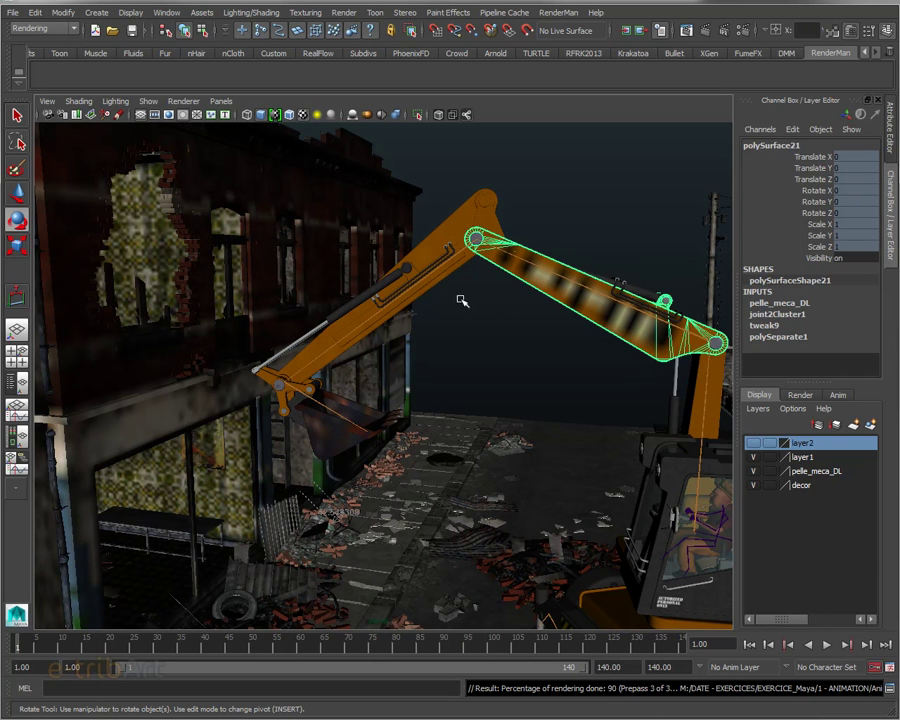
click(437, 237)
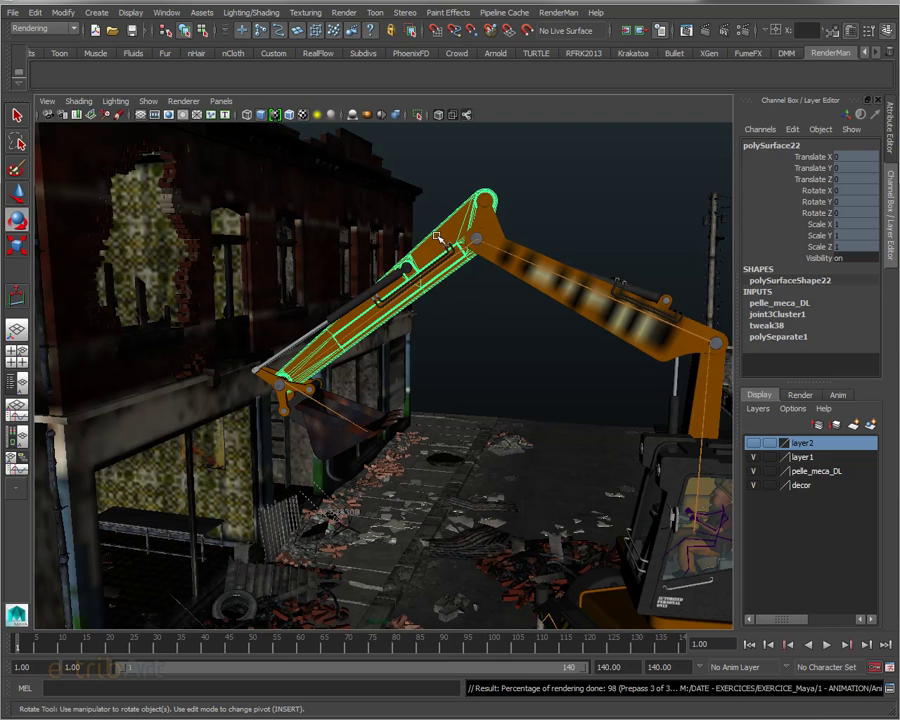
click(288, 418)
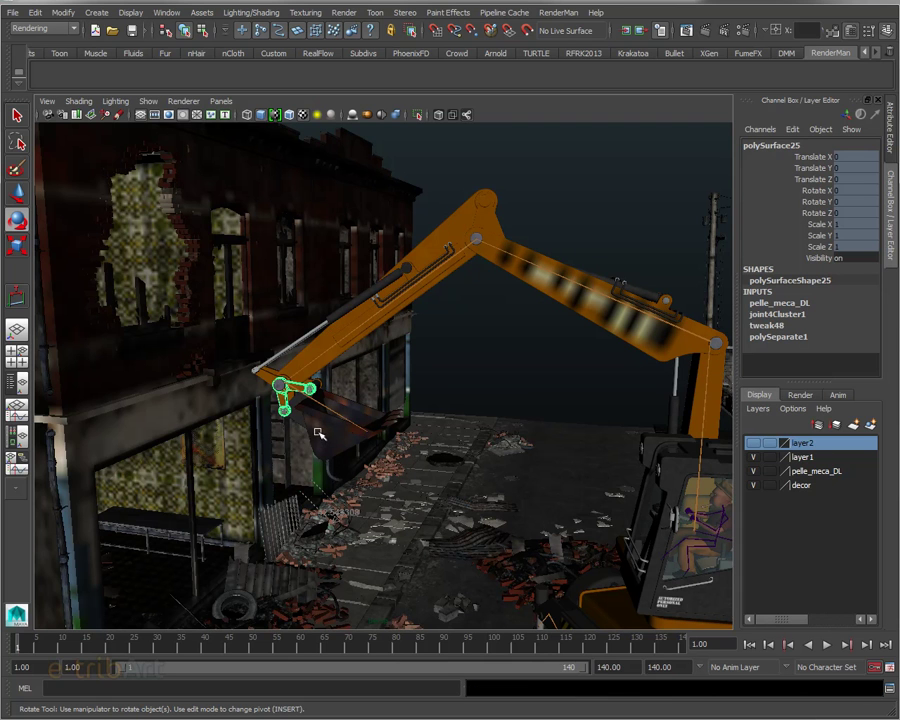
click(306, 425)
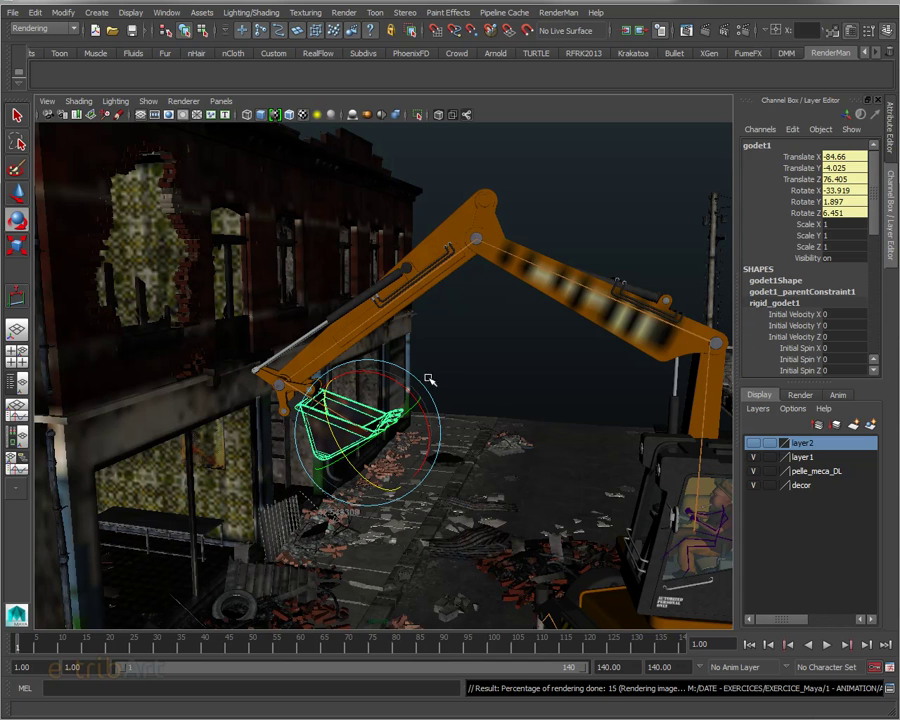
alt+right_drag(410, 424, 437, 414)
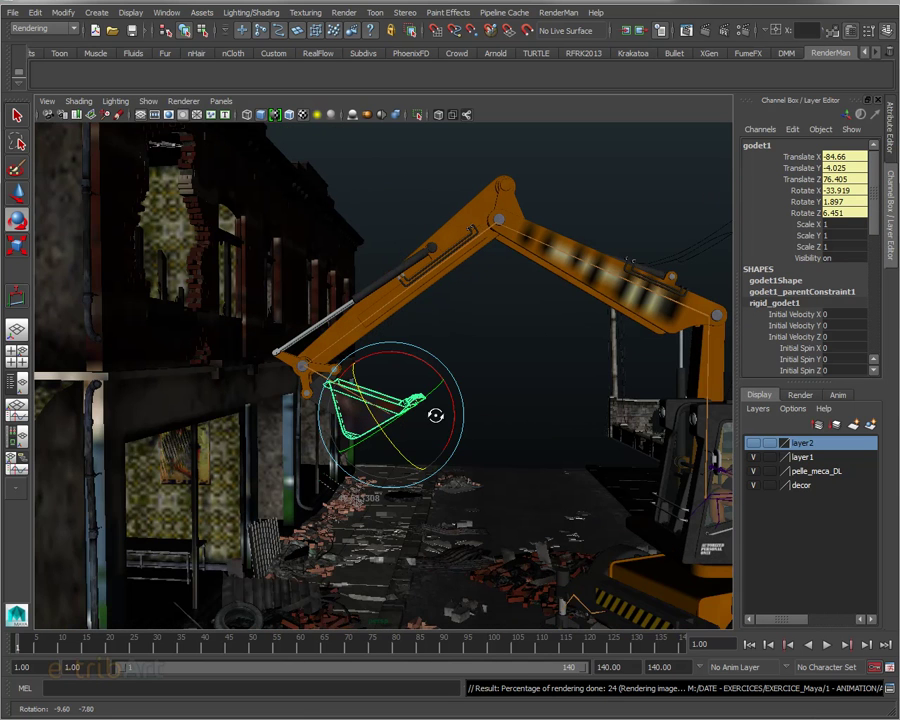
mouse_move(441, 417)
alt+mouse_down()
mouse_move(484, 424)
mouse_move(506, 360)
alt+mouse_up()
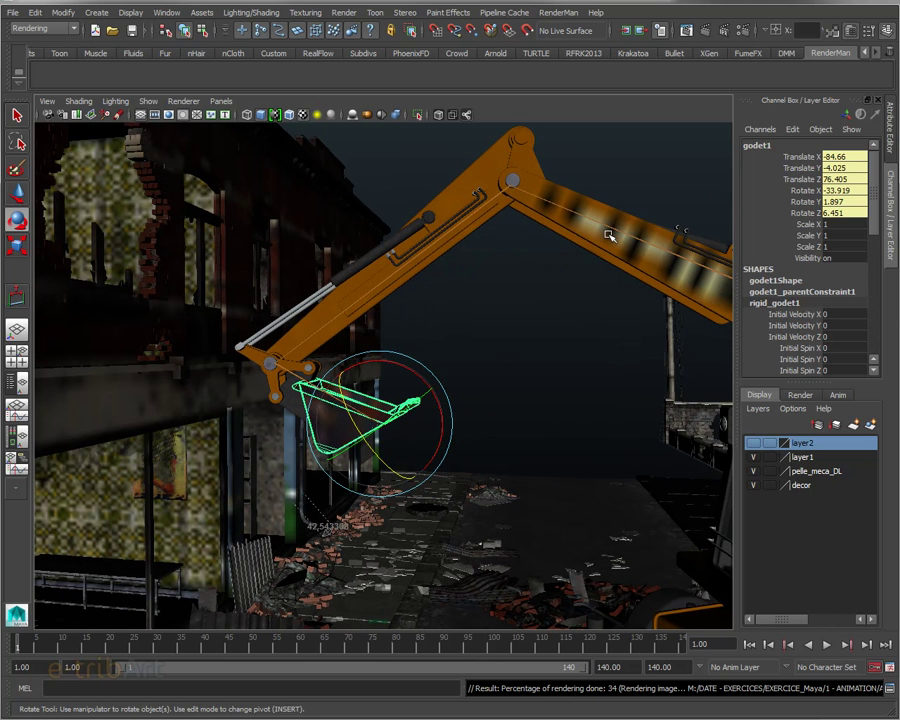
Step: Rotate bucket joint joint4 to swing the bucket, then check joint2 and the upper boom mesh
click(614, 230)
mouse_move(600, 273)
alt+mouse_down()
mouse_move(566, 296)
mouse_move(480, 288)
alt+mouse_up()
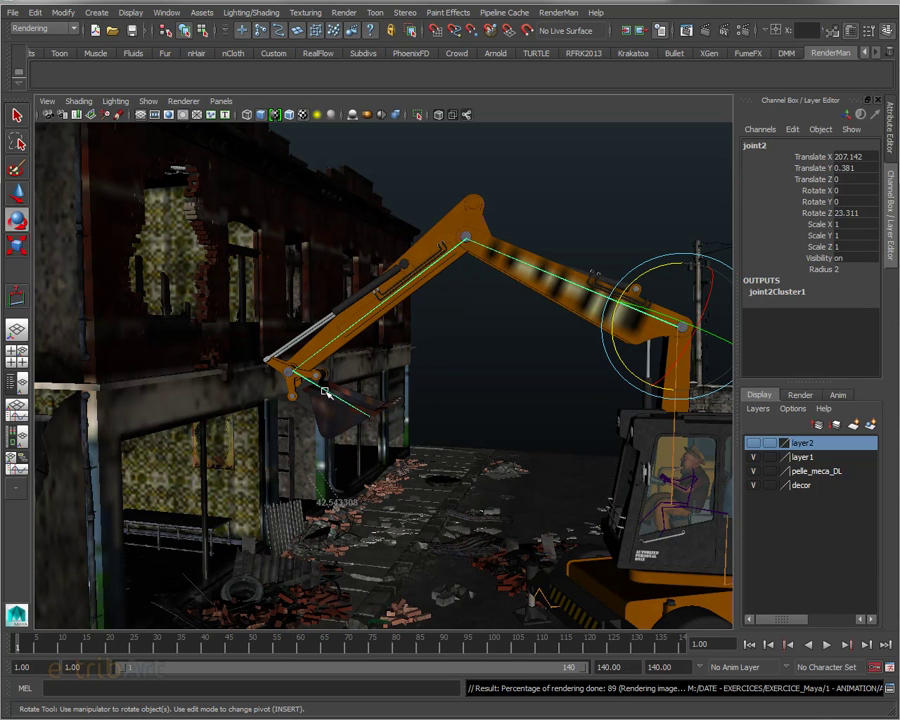
click(325, 391)
drag(352, 360, 355, 350)
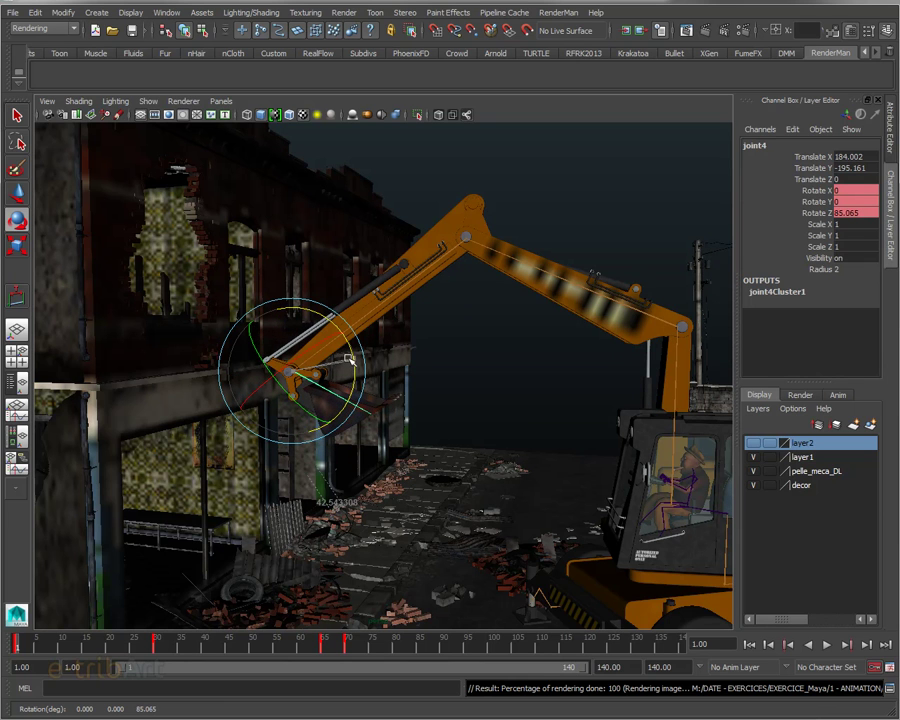
click(514, 259)
mouse_move(522, 295)
alt+mouse_down()
mouse_move(542, 311)
mouse_move(478, 307)
mouse_move(428, 257)
alt+mouse_up()
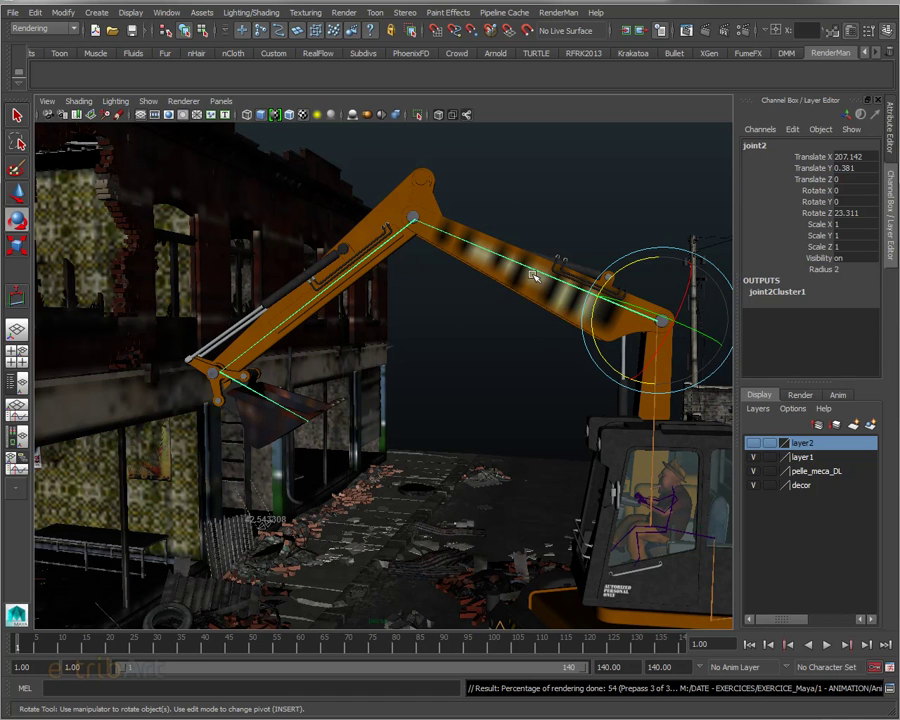
click(491, 273)
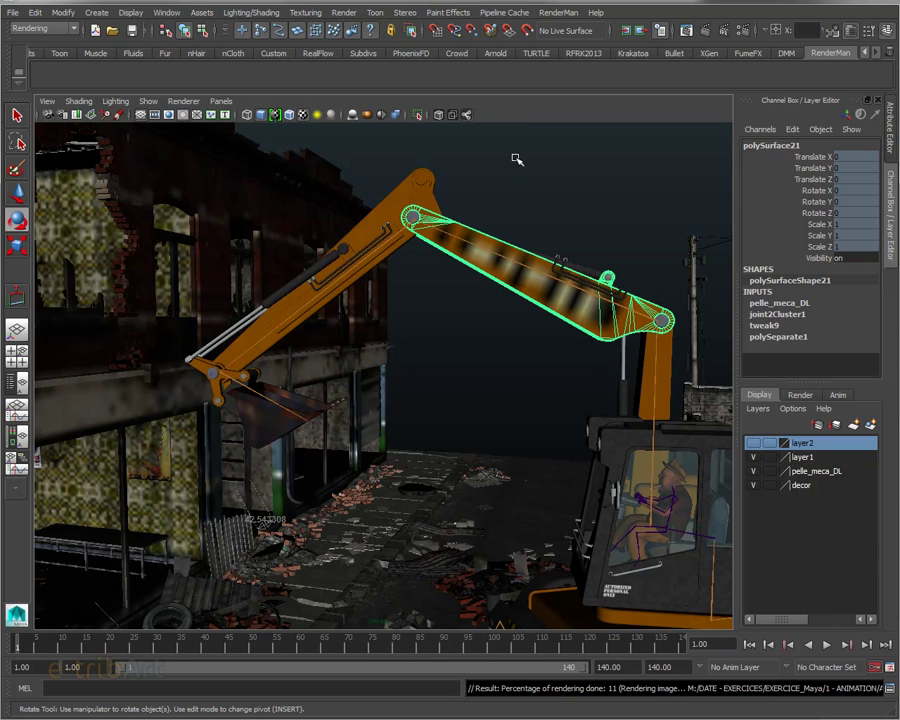
Step: Switch to the Animation menu set, look over the Skin menu, and select joint2
click(50, 35)
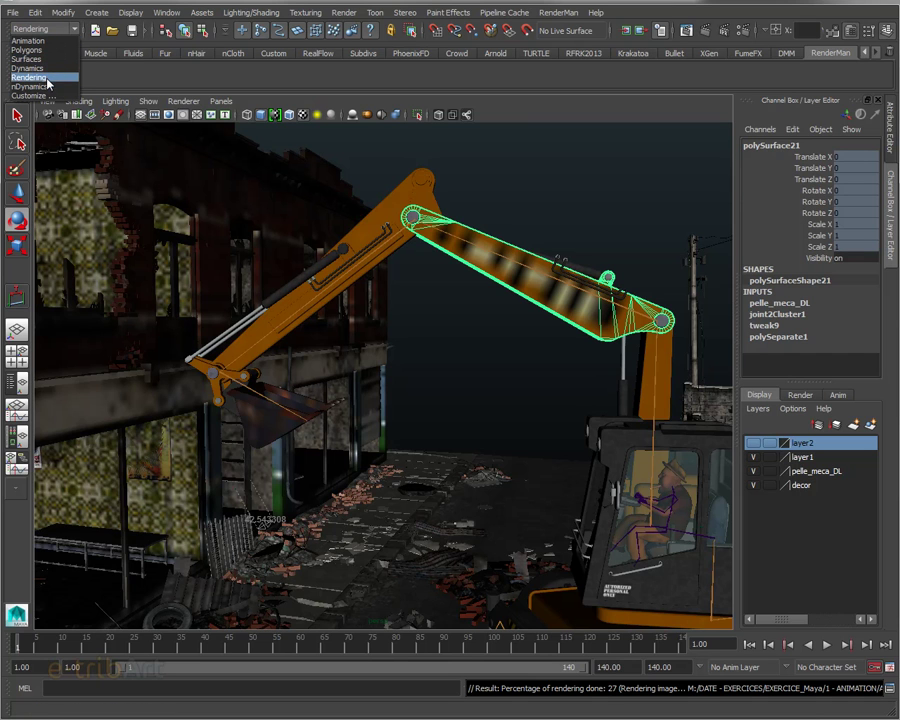
click(53, 41)
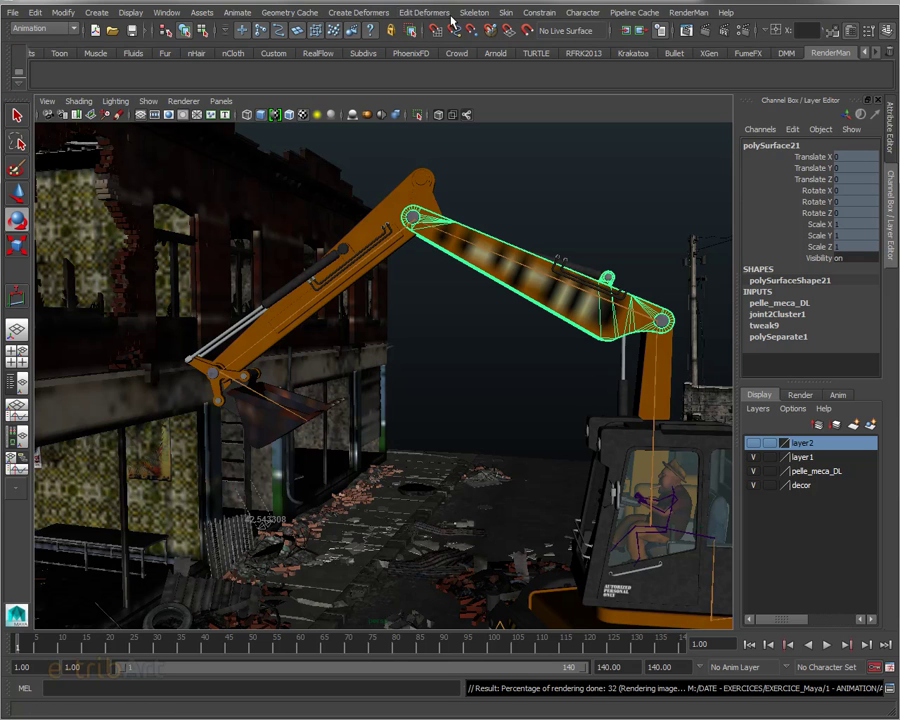
click(505, 13)
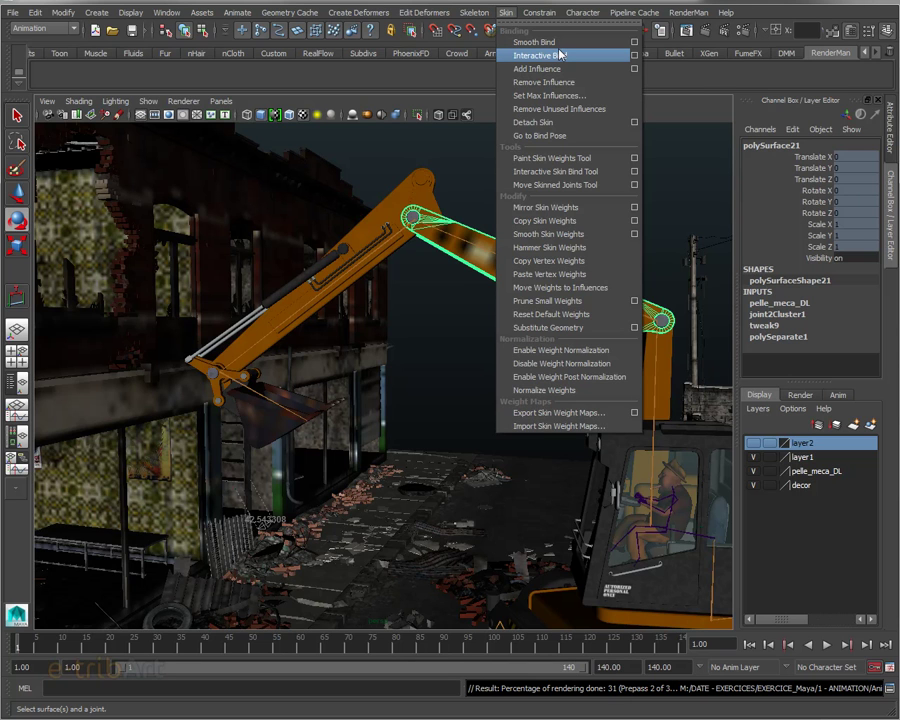
click(654, 120)
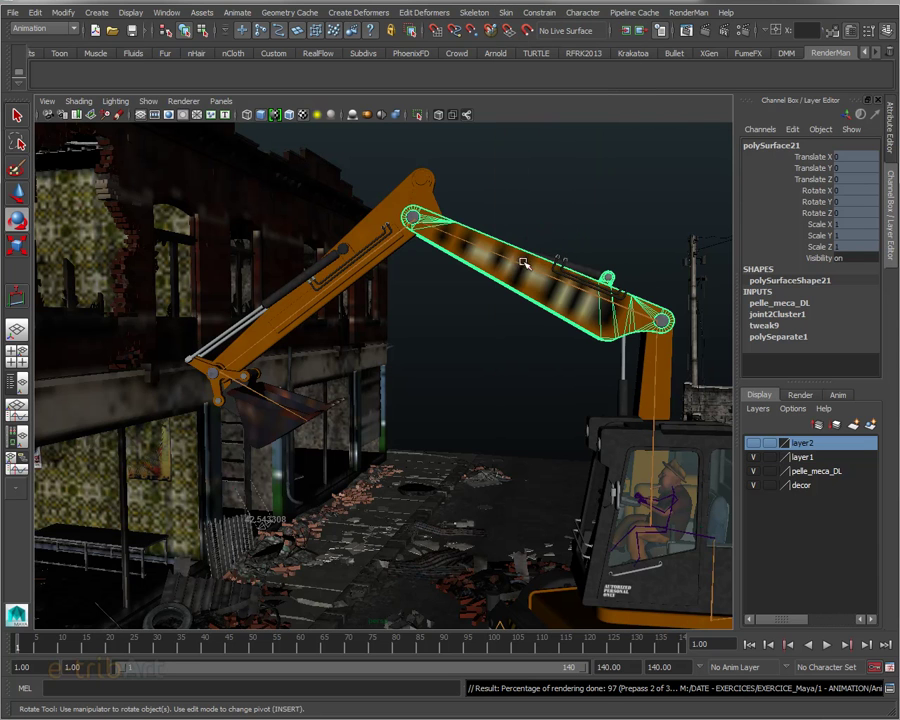
click(565, 282)
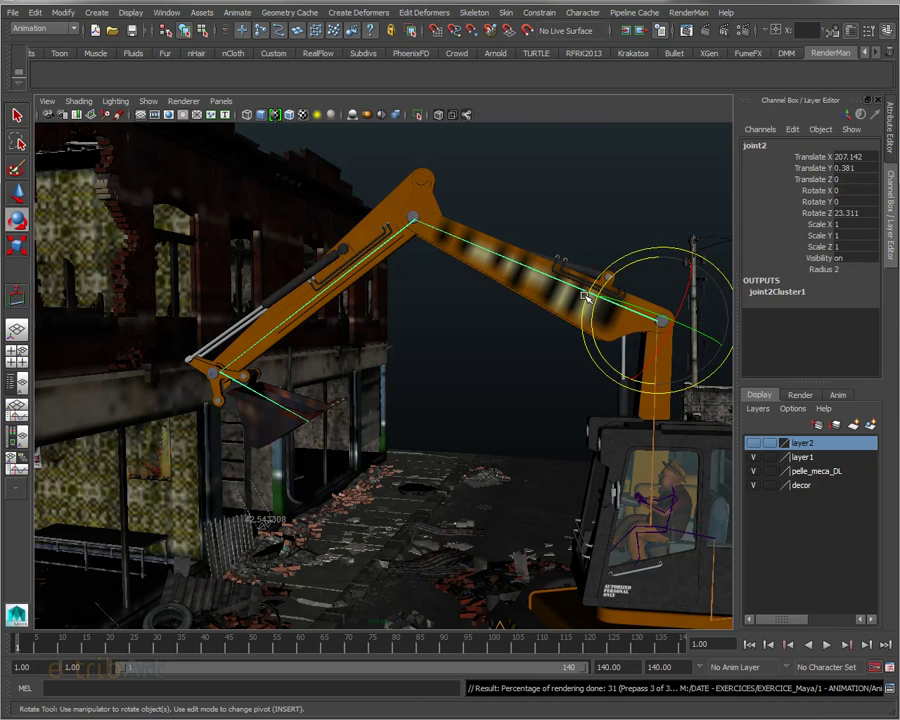
click(468, 266)
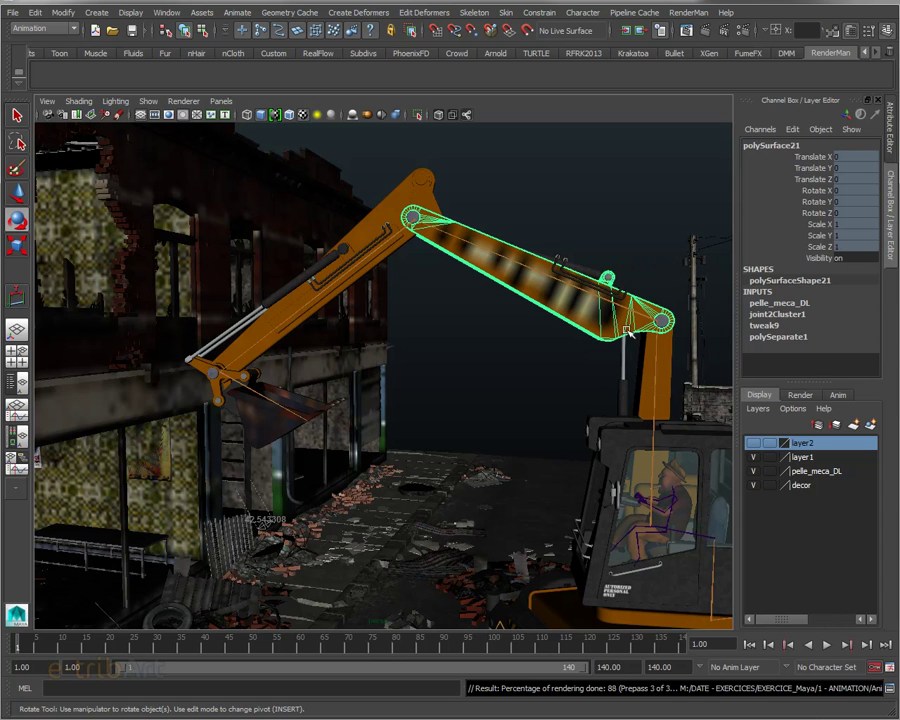
click(508, 258)
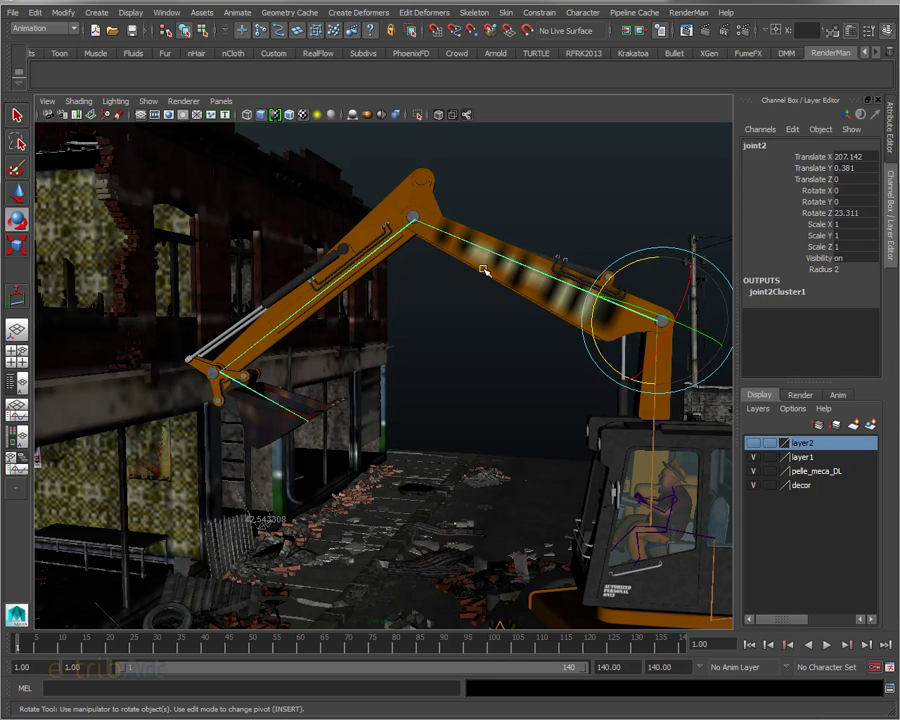
click(490, 271)
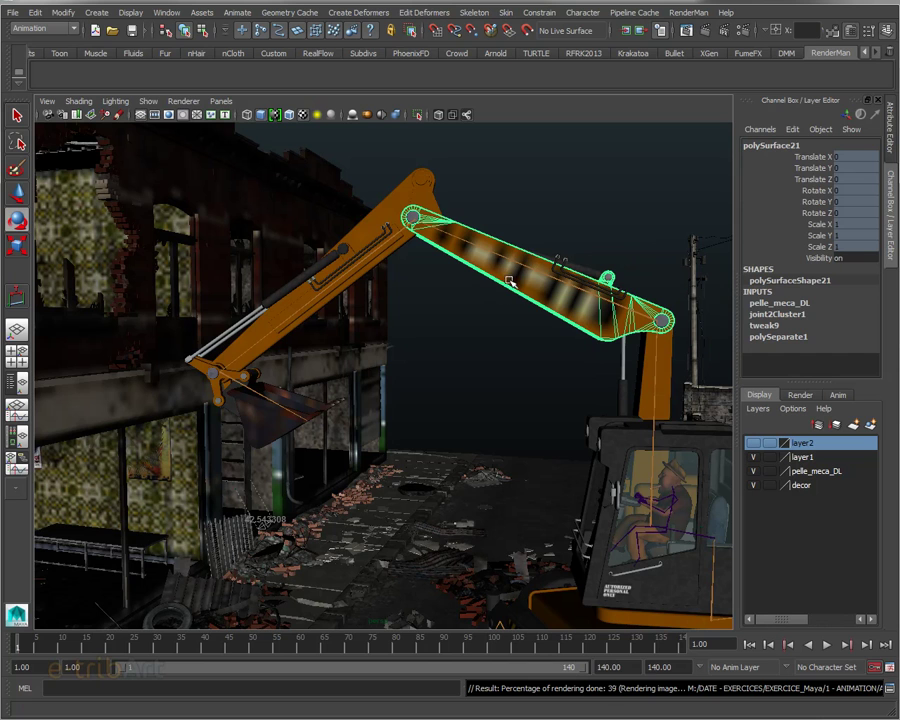
key(w)
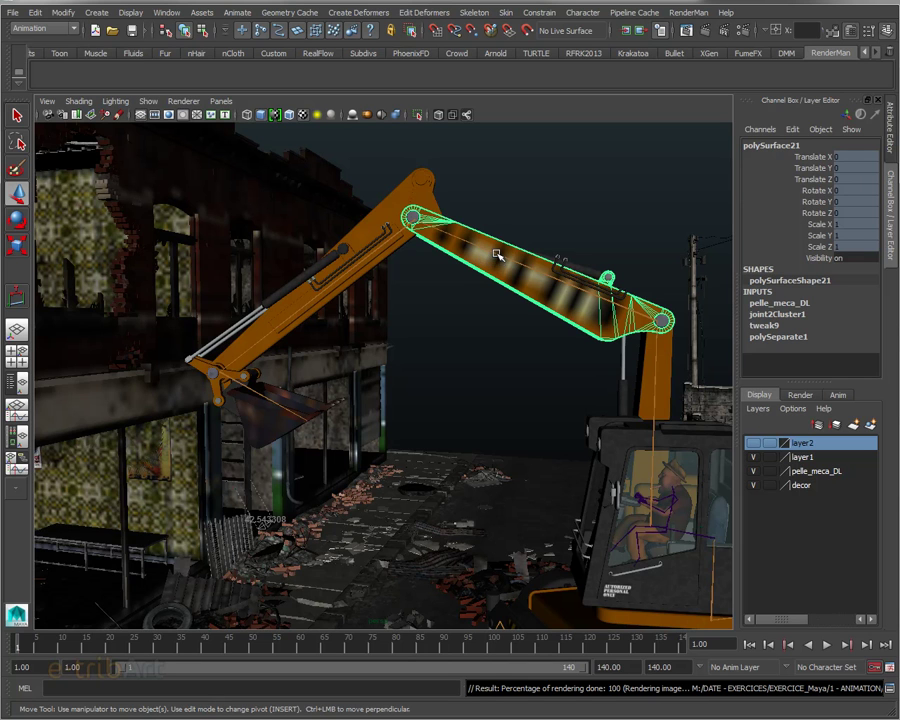
click(497, 254)
alt+right_drag(655, 326, 600, 320)
click(370, 202)
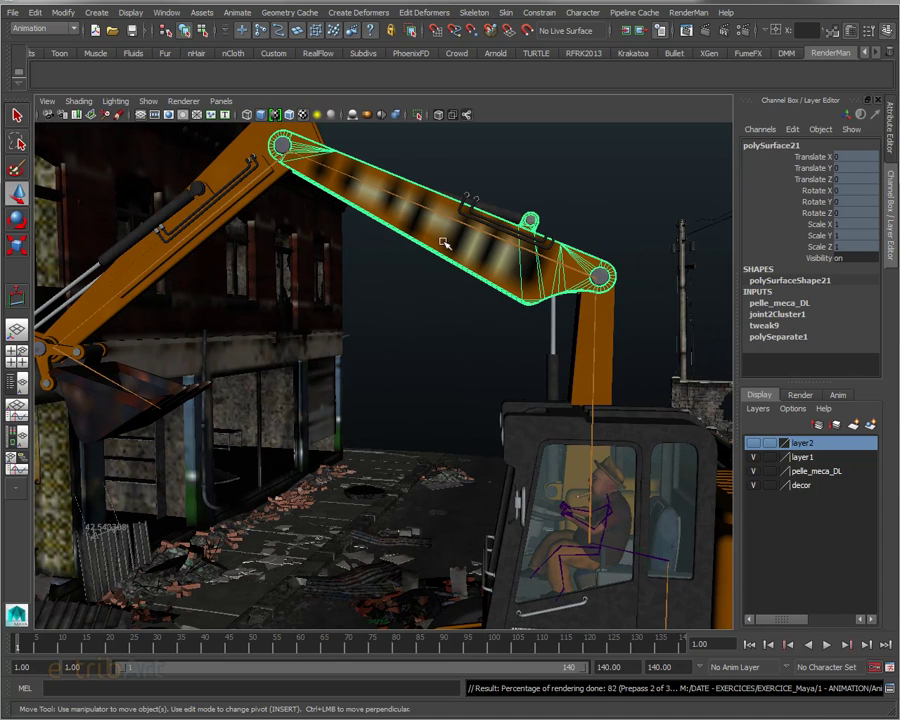
Step: Centre the boom mesh's pivot via Modify > Center Pivot, reselect joint2, and view the Constrain menu
click(62, 12)
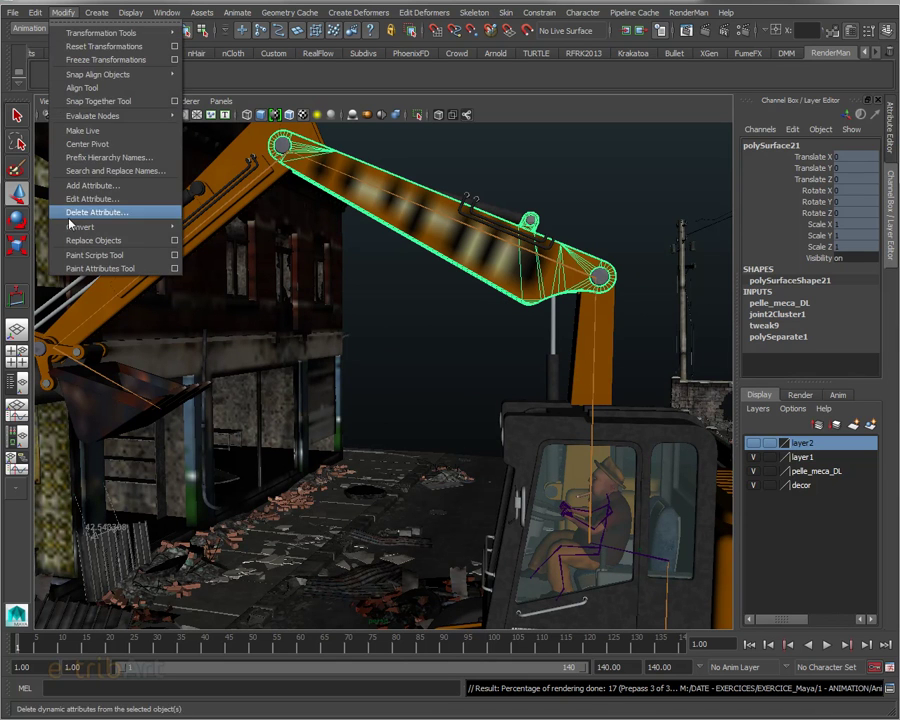
click(96, 144)
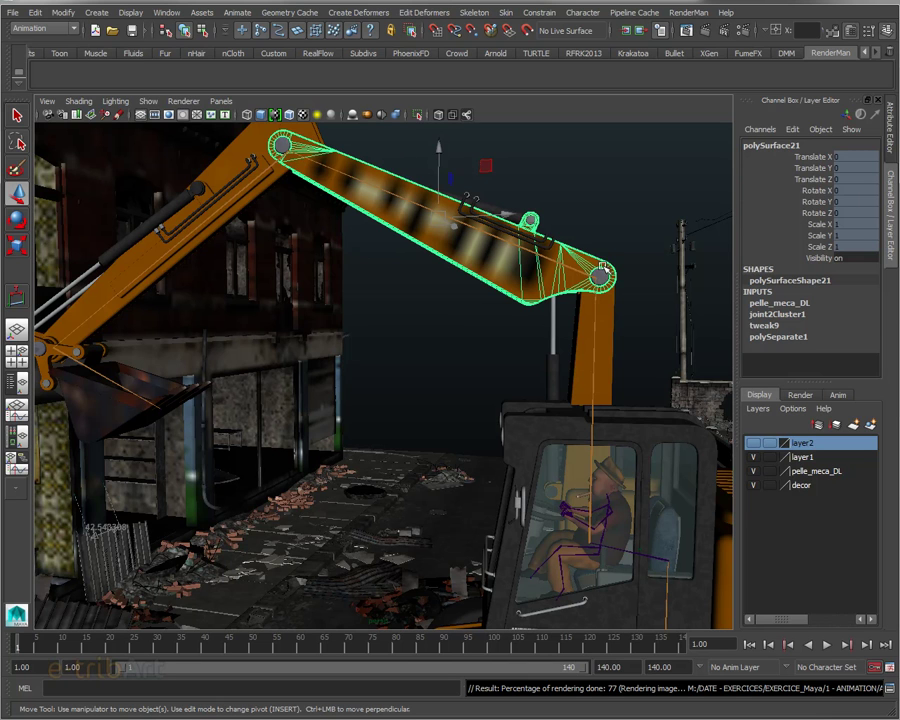
click(508, 243)
click(325, 178)
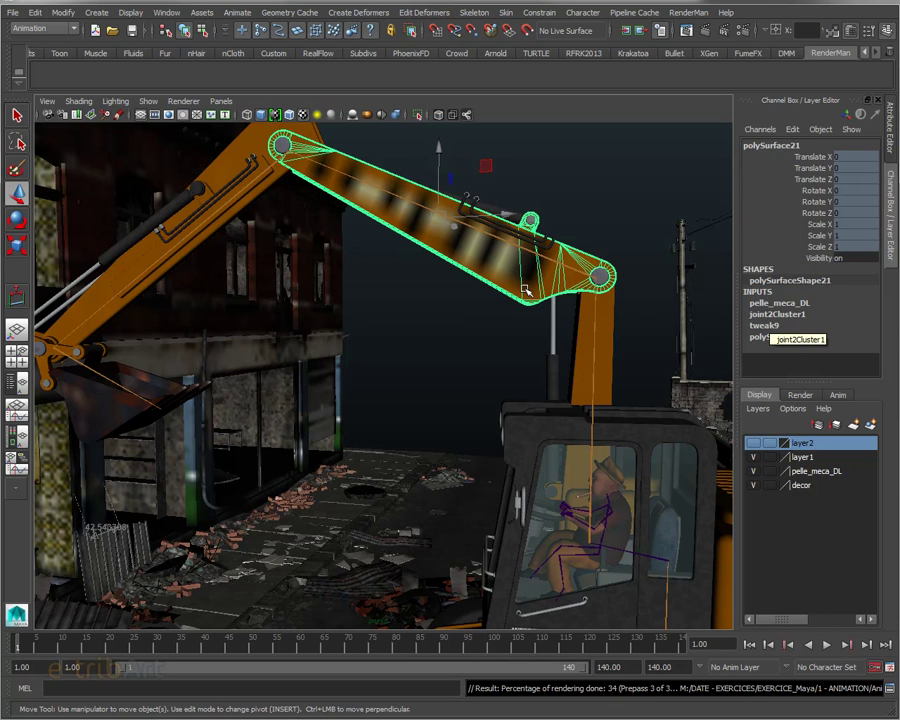
click(496, 239)
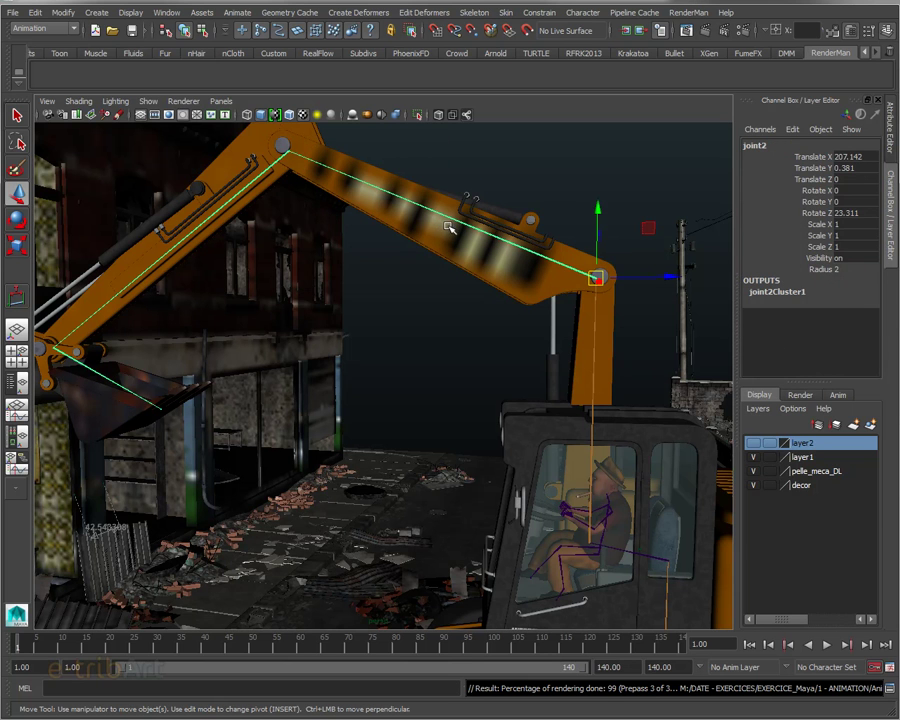
mouse_move(449, 228)
alt+mouse_down()
mouse_move(506, 261)
mouse_move(502, 268)
mouse_move(496, 256)
mouse_move(516, 262)
mouse_move(490, 263)
mouse_move(534, 263)
mouse_move(459, 268)
alt+mouse_up()
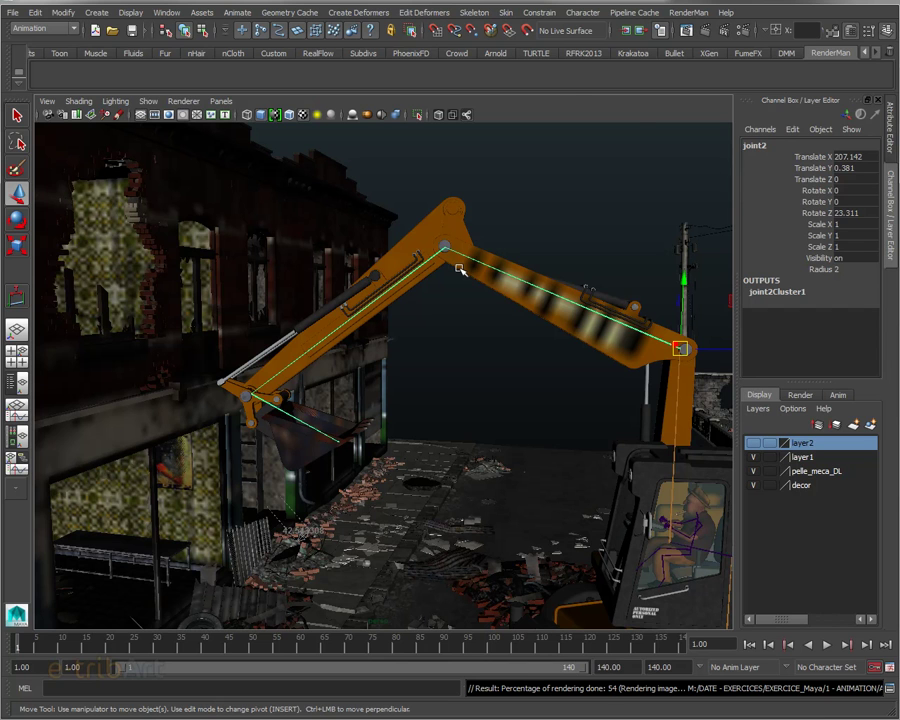
click(540, 12)
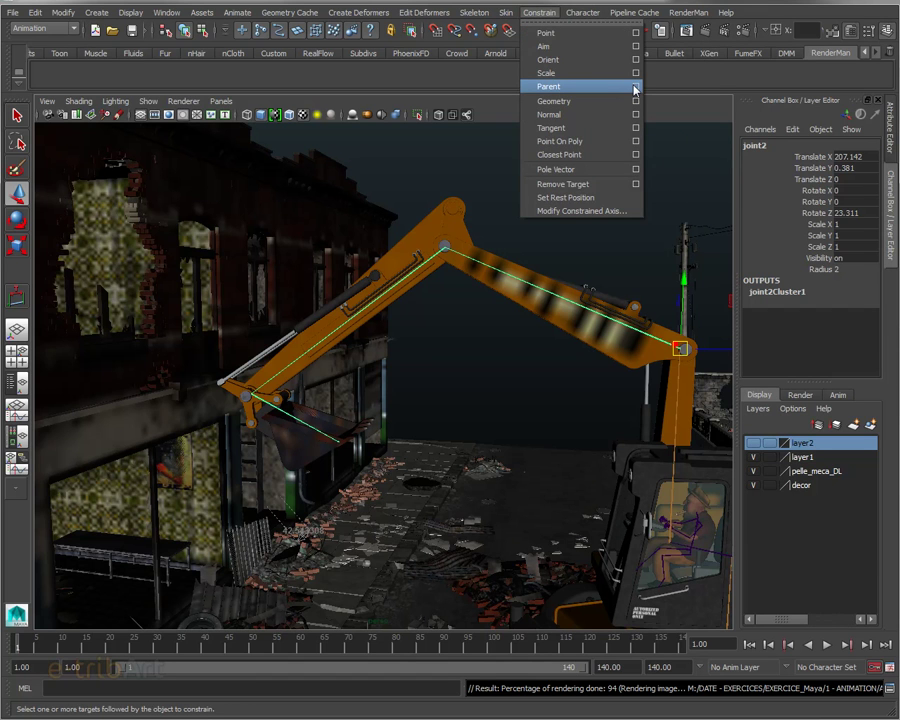
click(634, 88)
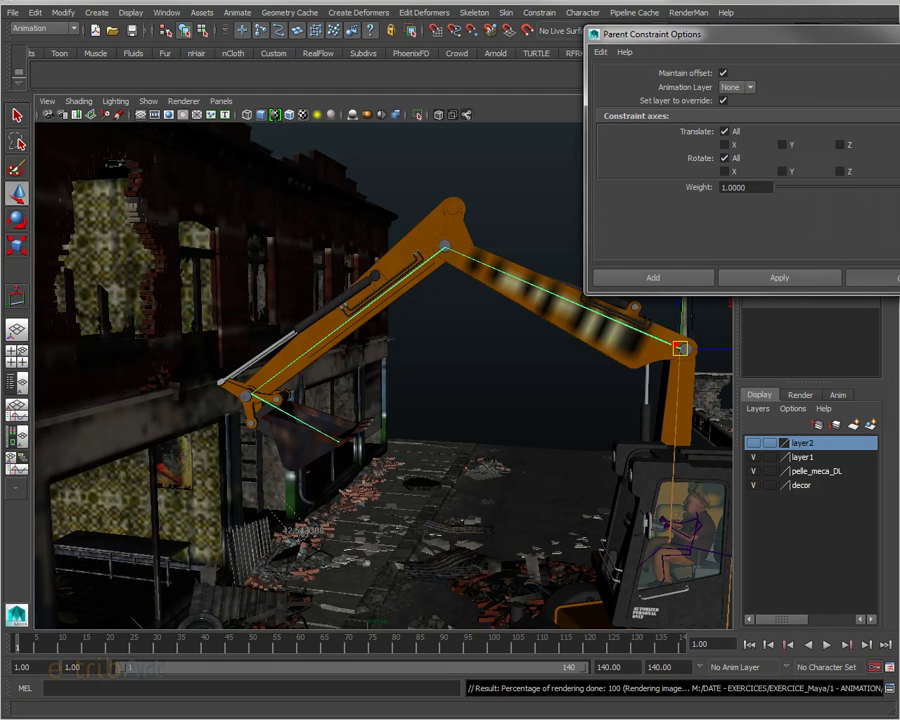
click(653, 277)
alt+drag(466, 352, 484, 296)
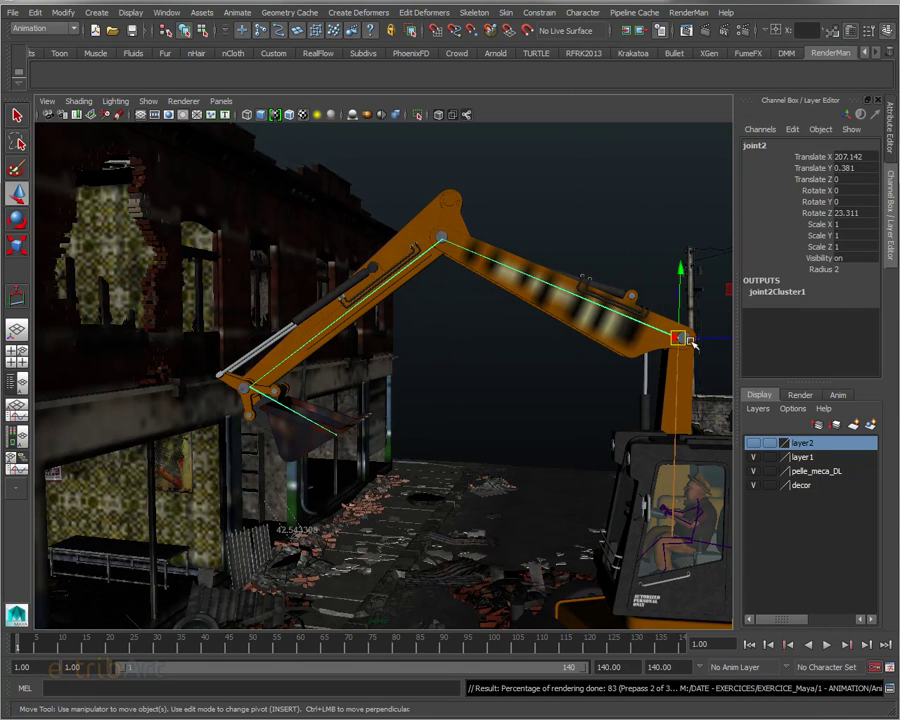
click(465, 262)
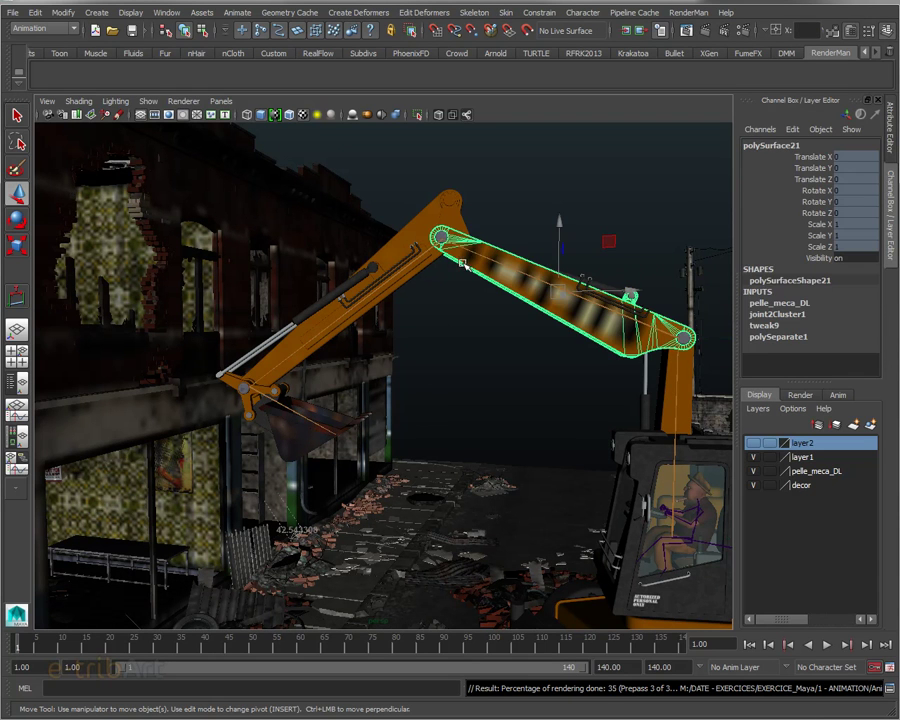
click(410, 233)
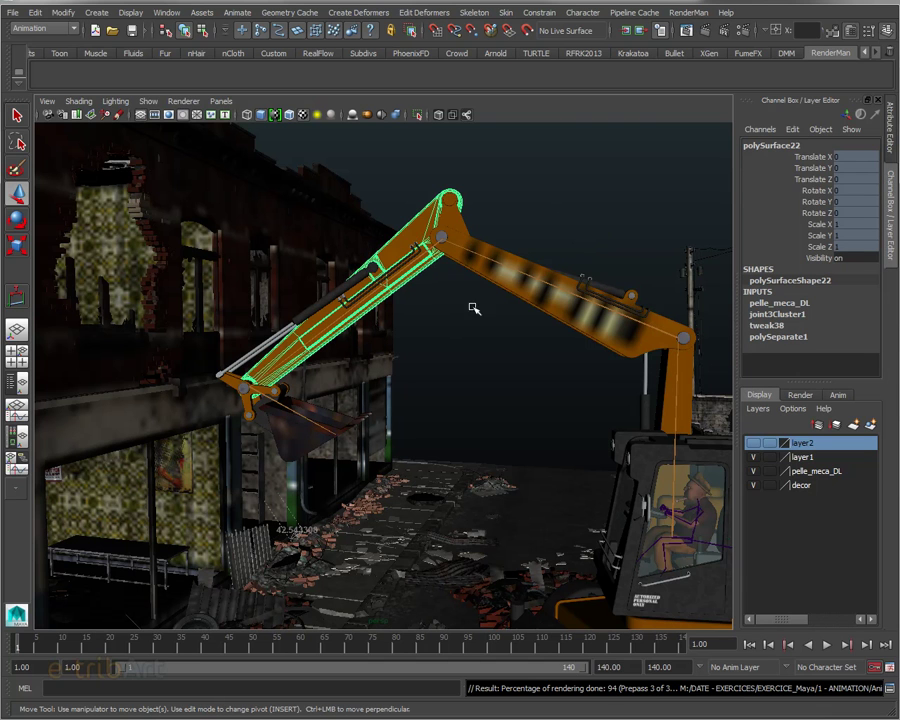
click(500, 290)
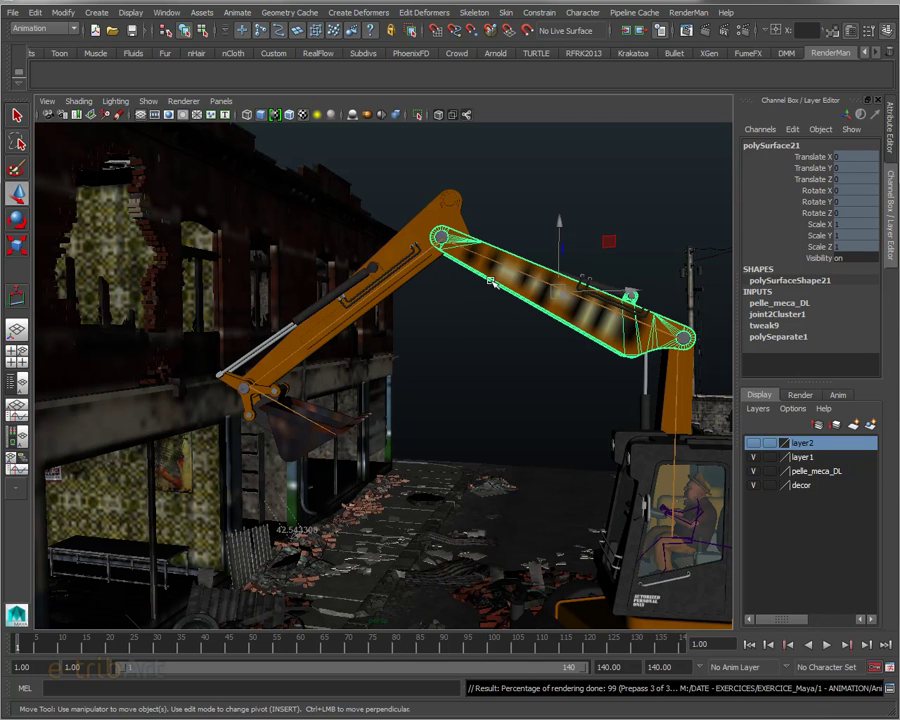
click(497, 261)
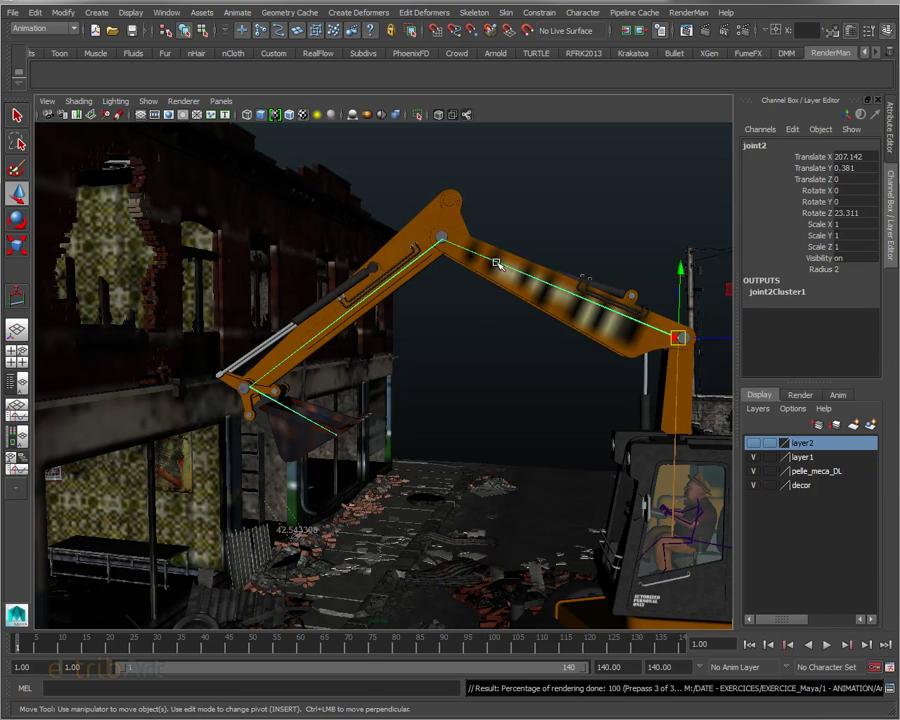
key(e)
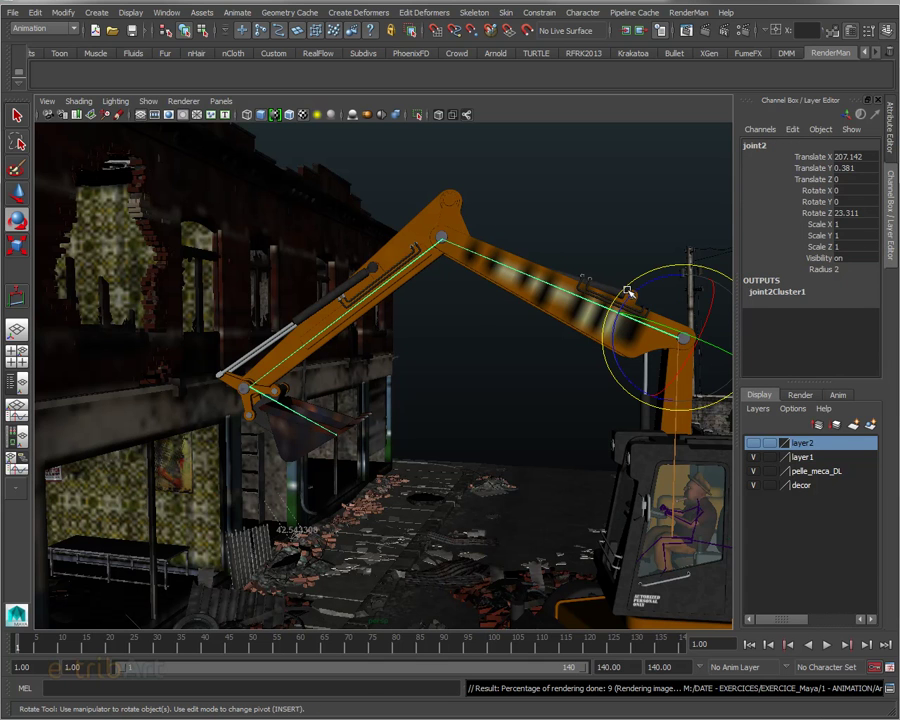
Step: Nudge joint2, swing joint3 up to 46.456 on Rotate Z, and zoom toward the piston
mouse_move(629, 292)
mouse_down()
mouse_move(643, 291)
mouse_move(633, 297)
mouse_up()
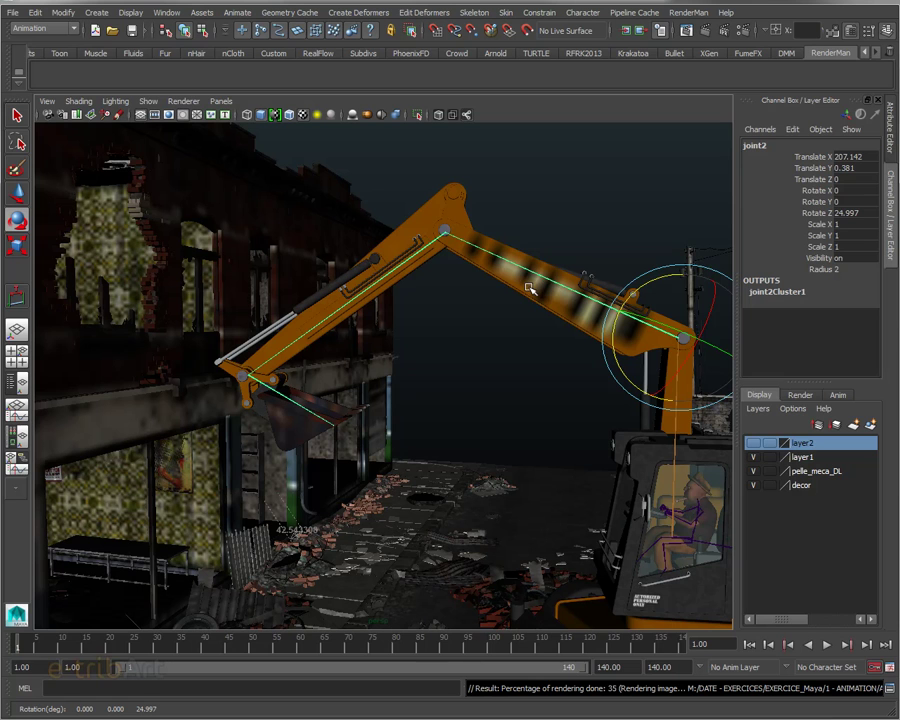
click(440, 238)
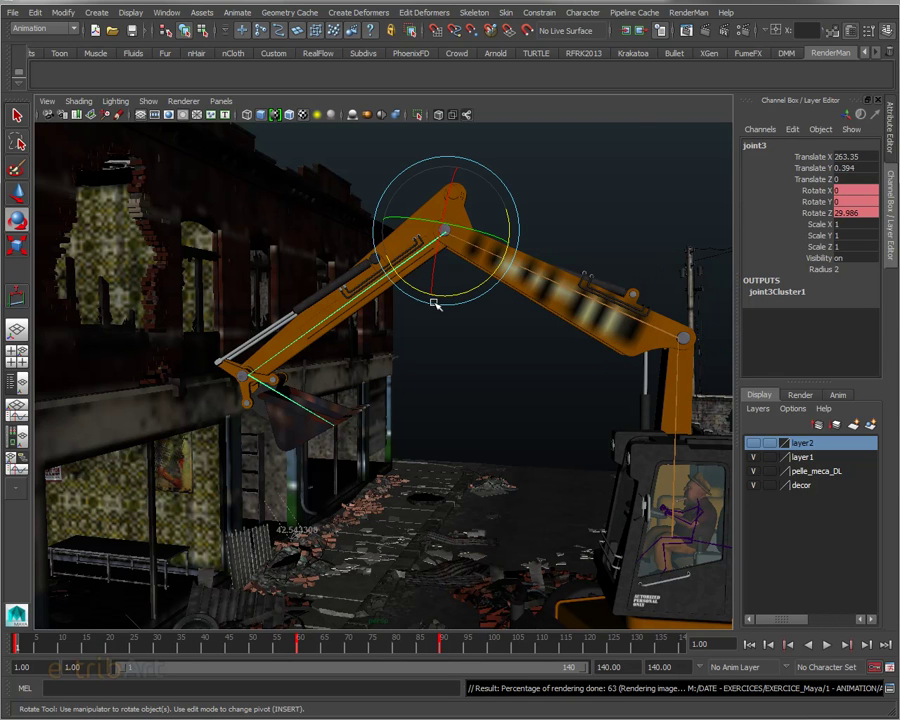
mouse_move(452, 296)
mouse_down()
mouse_move(437, 296)
mouse_move(456, 299)
mouse_up()
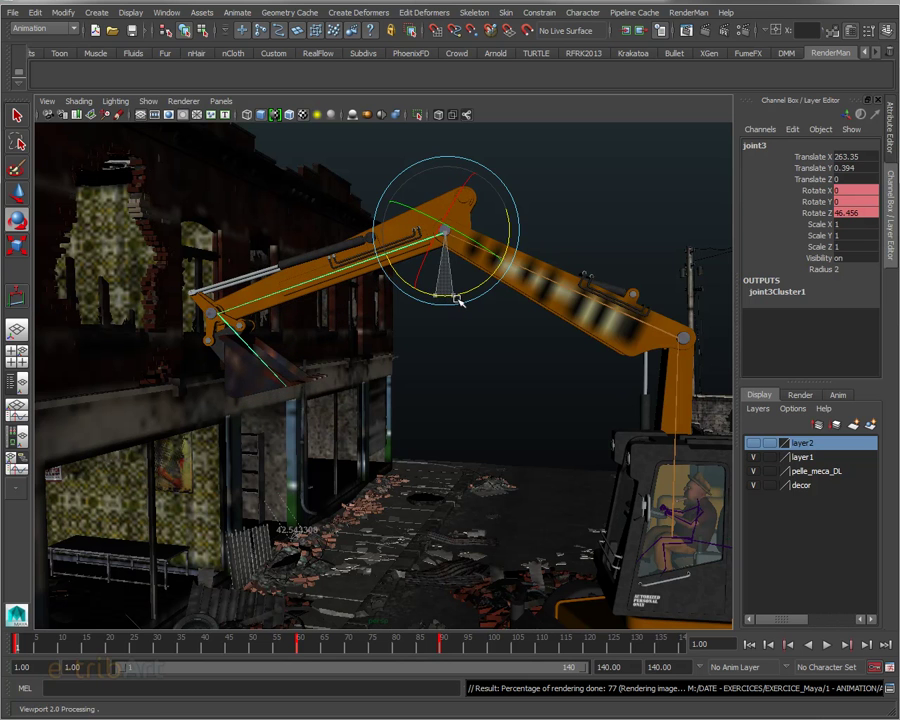
click(431, 340)
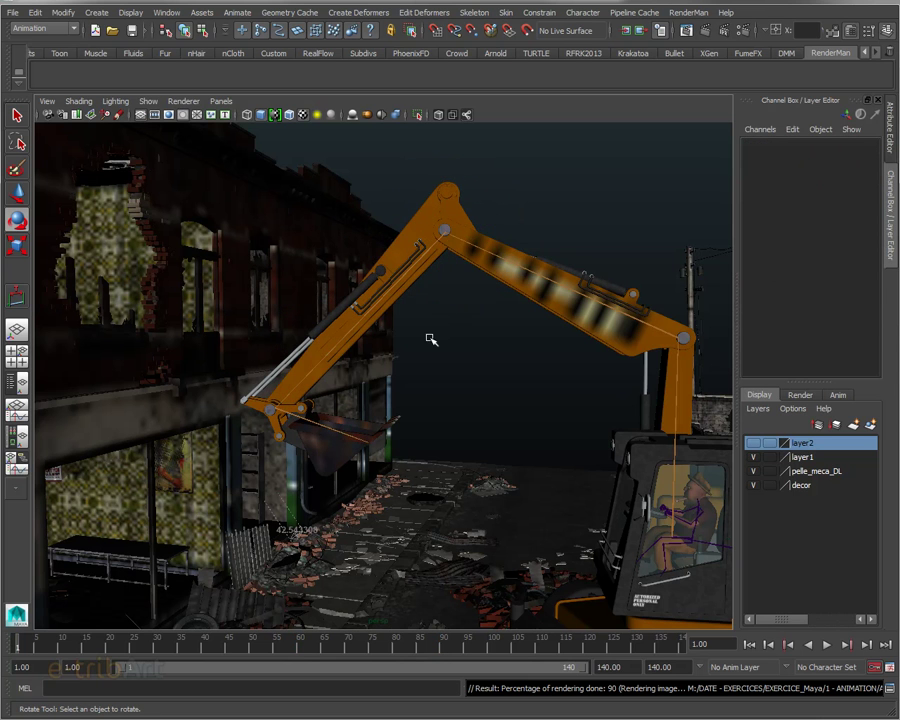
alt+drag(431, 340, 481, 340)
mouse_move(481, 340)
alt+right_down()
mouse_move(578, 349)
mouse_move(561, 360)
alt+right_up()
alt+drag(561, 360, 504, 346)
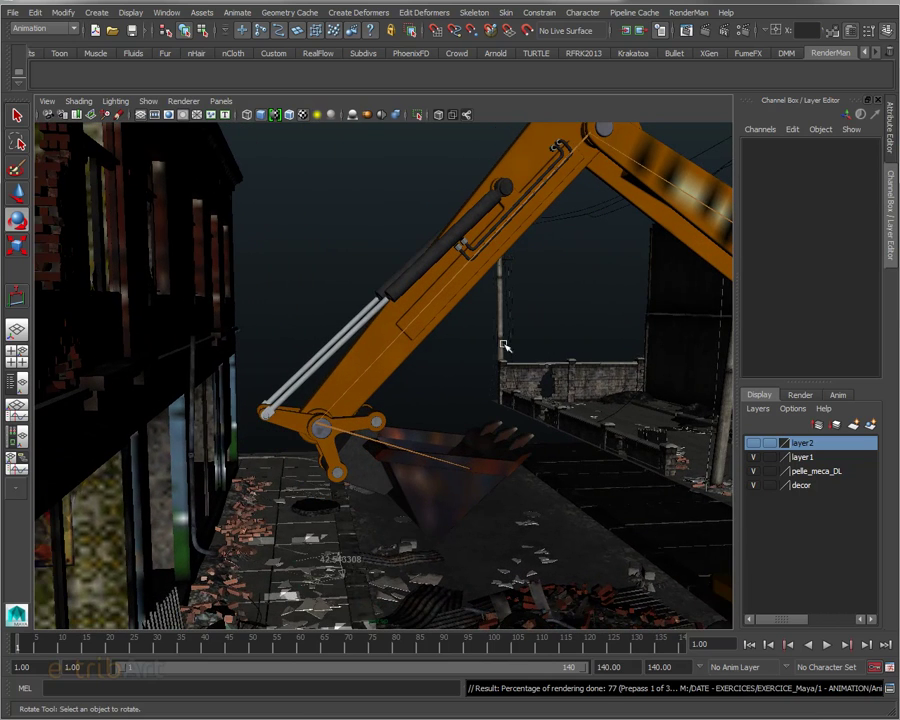
Step: Select joint3 and rotate the upper arm upward on its Z ring
click(352, 335)
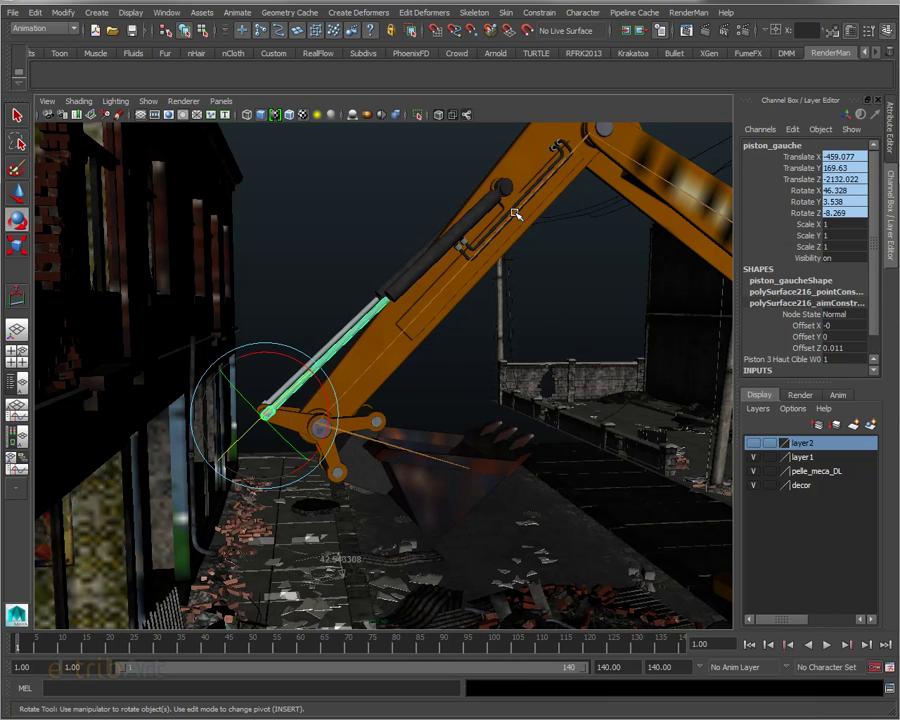
click(516, 213)
mouse_move(516, 222)
alt+mouse_down()
mouse_move(427, 286)
mouse_move(586, 342)
alt+mouse_up()
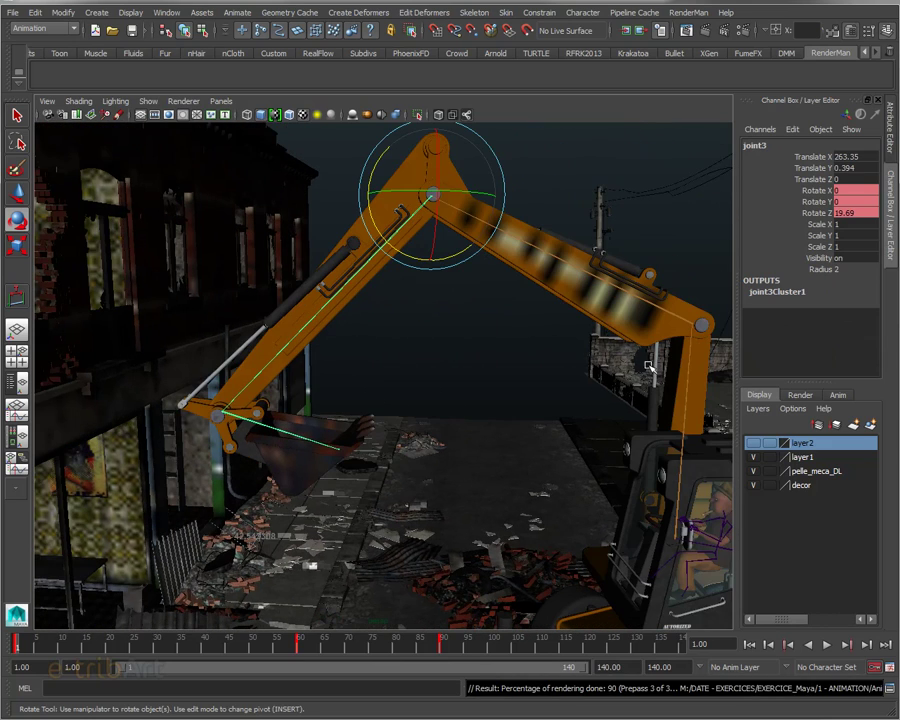
alt+right_drag(520, 334, 479, 318)
alt+drag(479, 318, 607, 322)
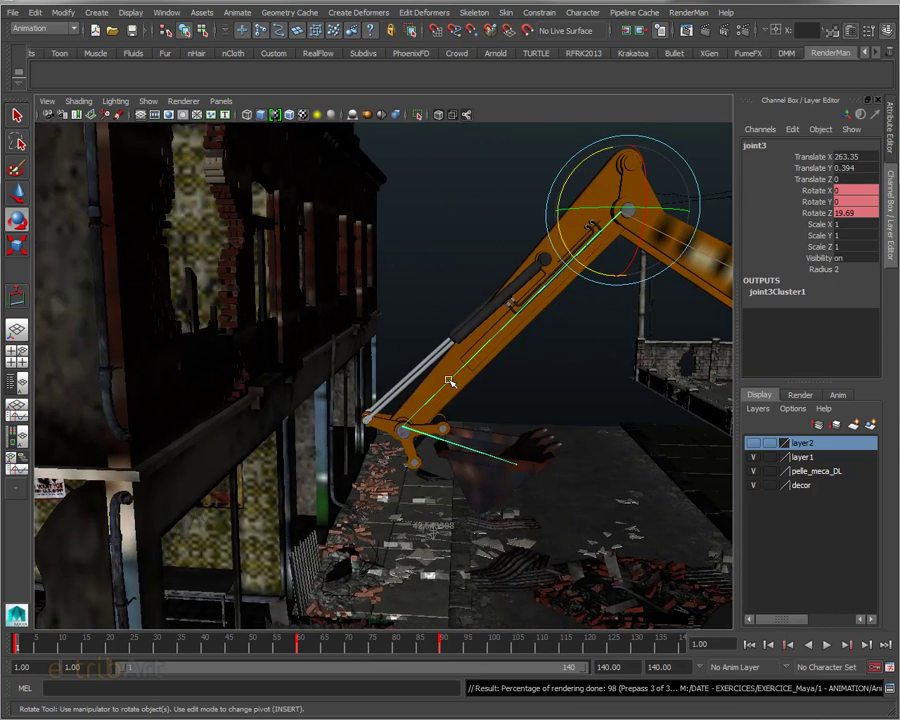
mouse_move(575, 274)
mouse_down()
mouse_move(572, 252)
mouse_move(572, 287)
mouse_up()
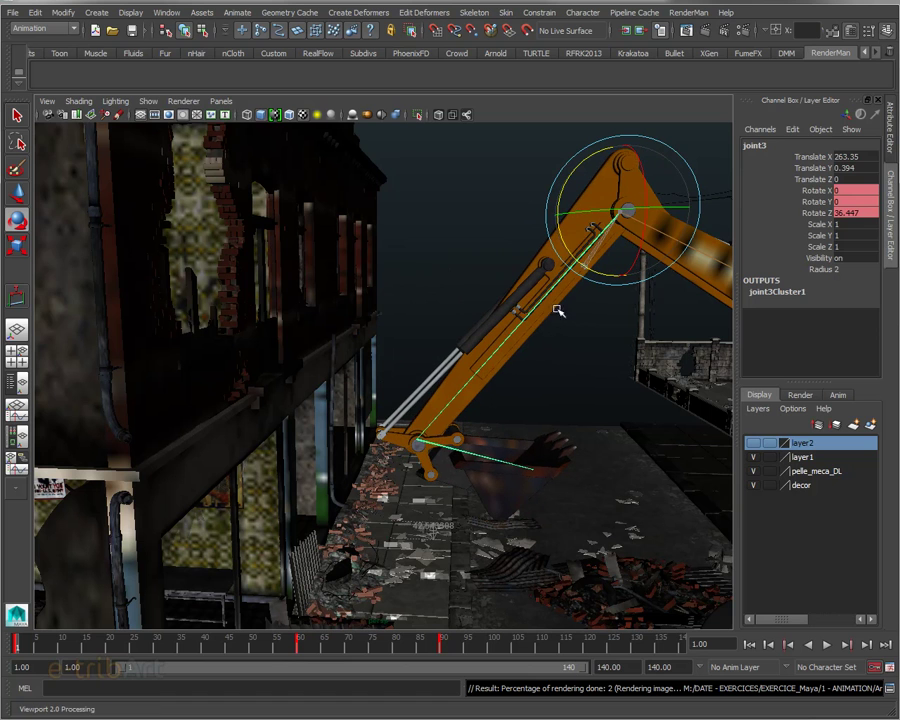
Step: Turn bucket joint joint4 to 55.163 on Rotate Z and zoom toward it
click(444, 446)
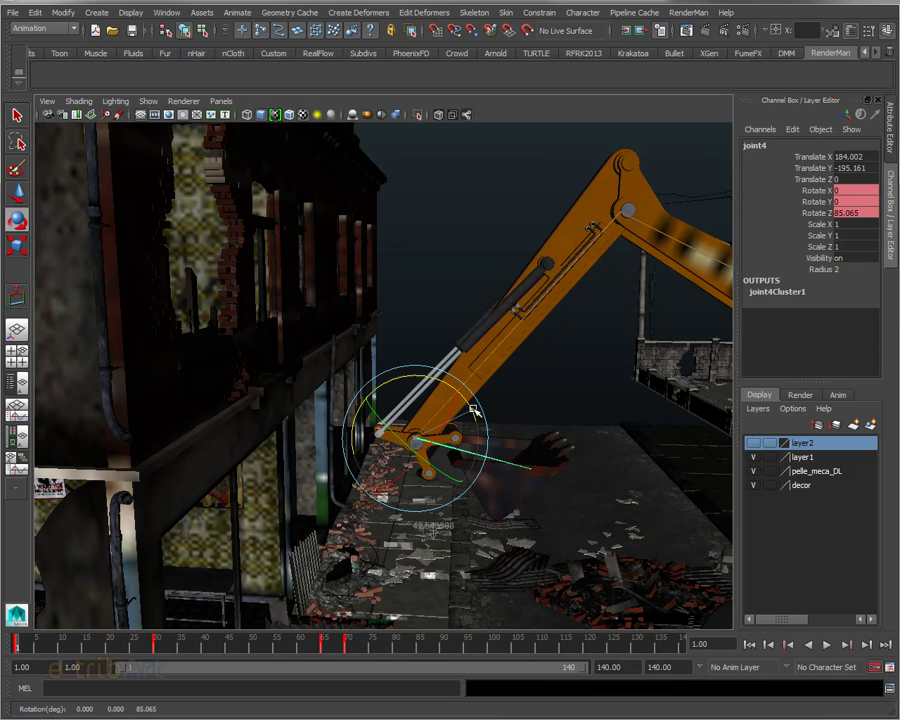
mouse_move(474, 410)
mouse_down()
mouse_move(472, 445)
mouse_move(468, 412)
mouse_move(483, 456)
mouse_up()
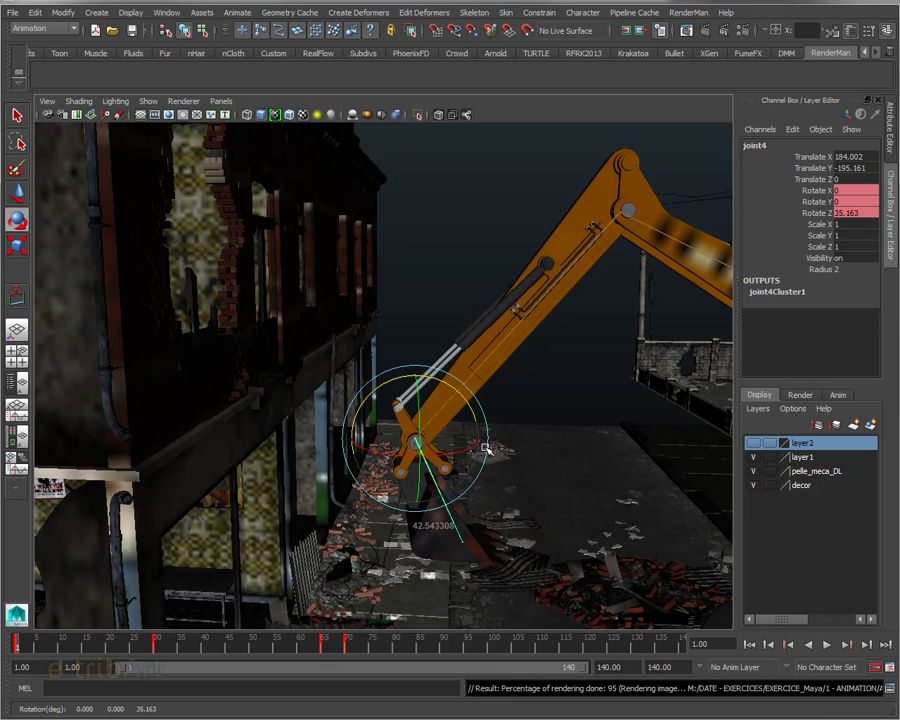
mouse_move(492, 426)
alt+right_down()
mouse_move(536, 426)
mouse_move(522, 426)
alt+right_up()
mouse_move(522, 426)
alt+mouse_down()
mouse_move(532, 432)
mouse_move(528, 376)
mouse_move(530, 404)
alt+mouse_up()
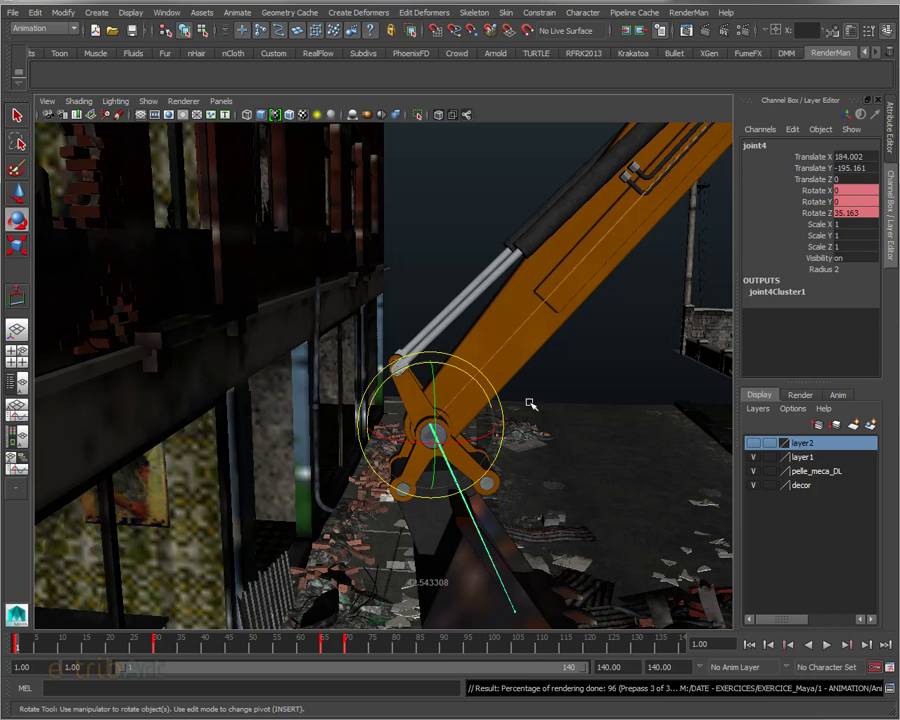
alt+drag(553, 378, 479, 337)
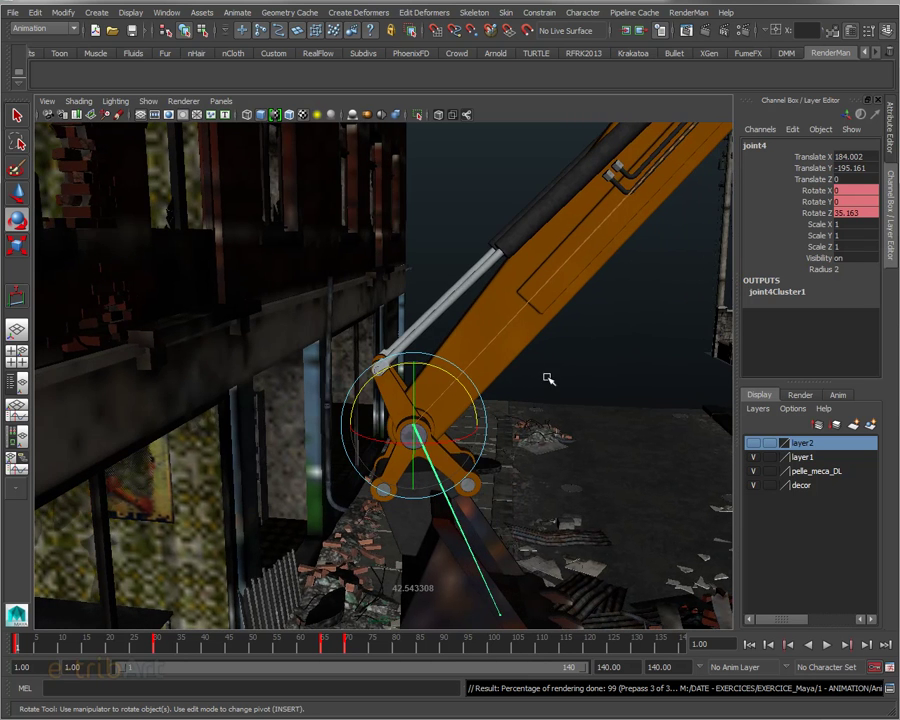
click(424, 343)
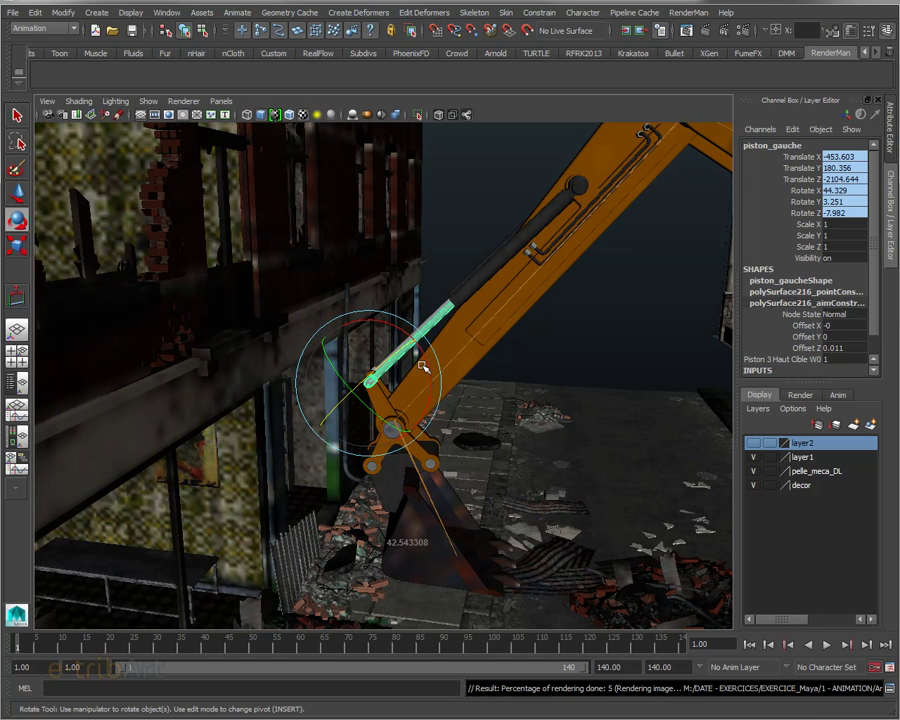
alt+drag(426, 366, 481, 380)
alt+right_drag(481, 380, 524, 392)
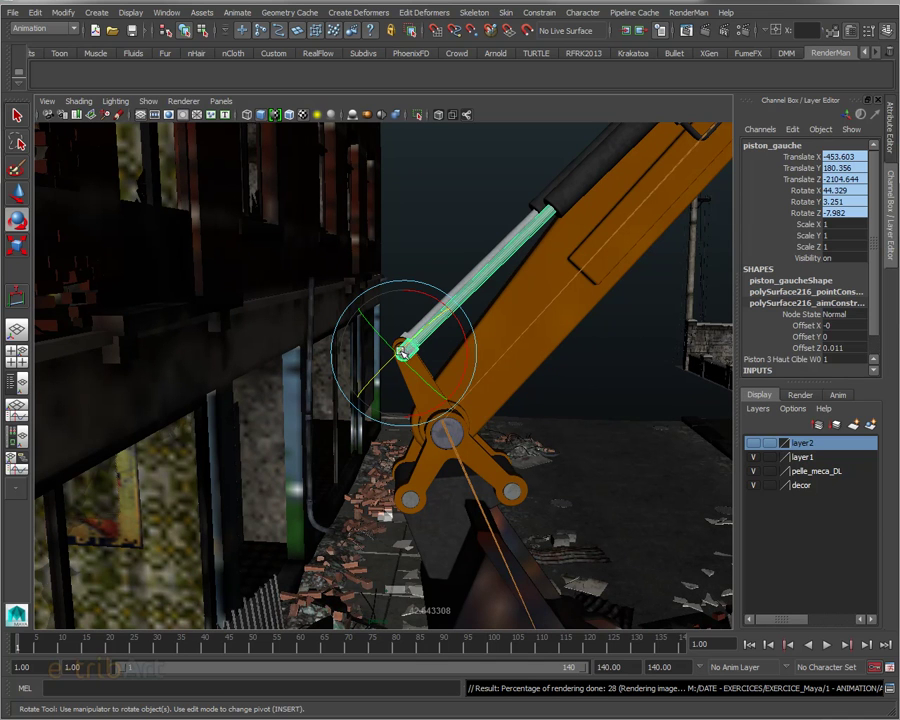
key(w)
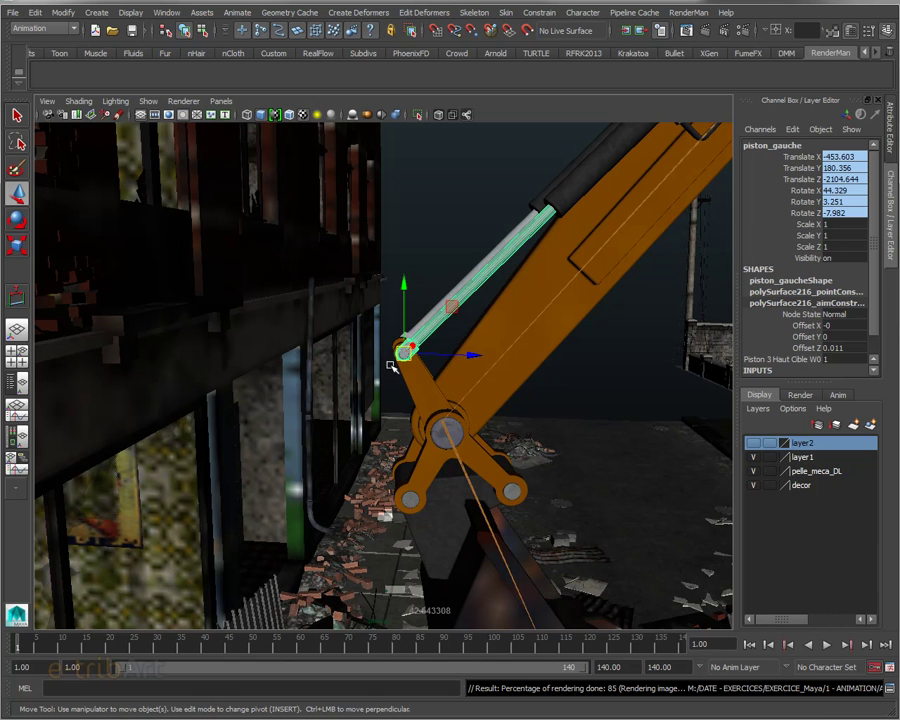
mouse_move(420, 358)
alt+right_down()
mouse_move(498, 380)
mouse_move(540, 378)
alt+right_up()
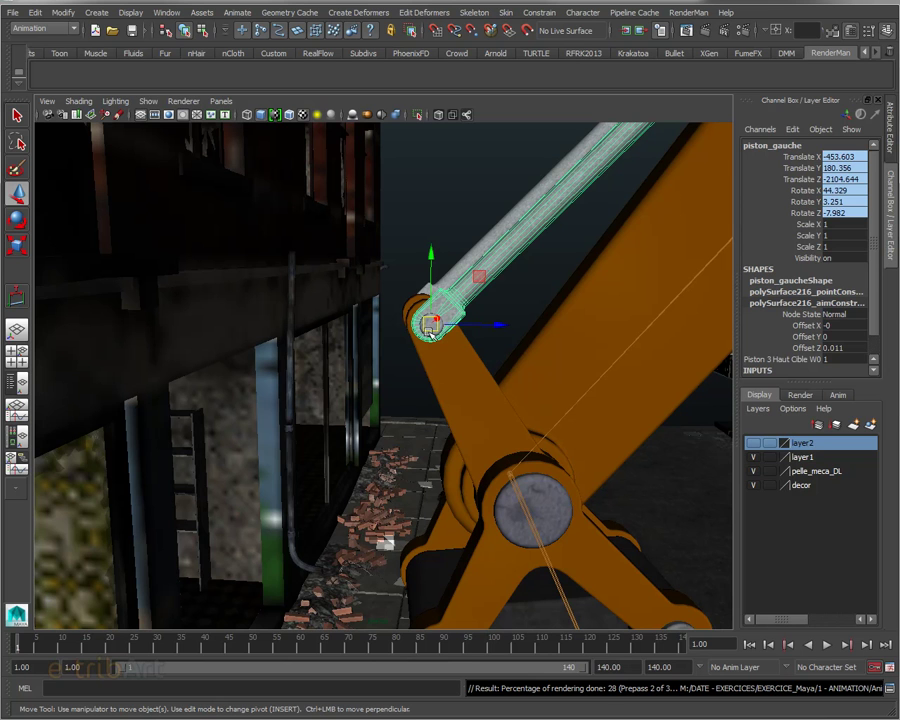
scroll(430, 330, down, 3)
scroll(428, 350, up, 2)
scroll(426, 360, up, 2)
alt+drag(424, 372, 371, 372)
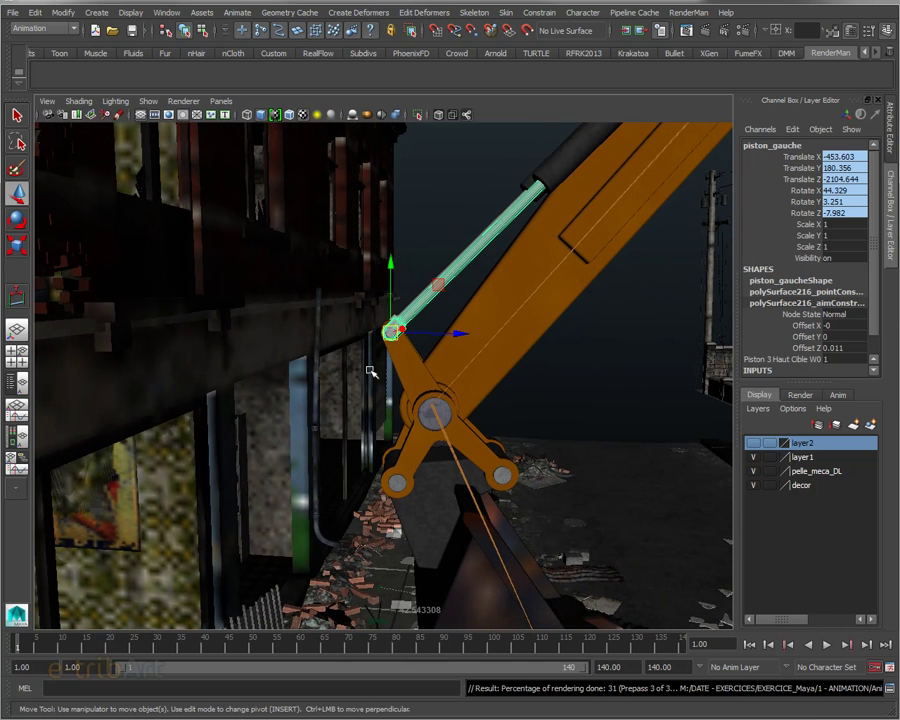
click(433, 412)
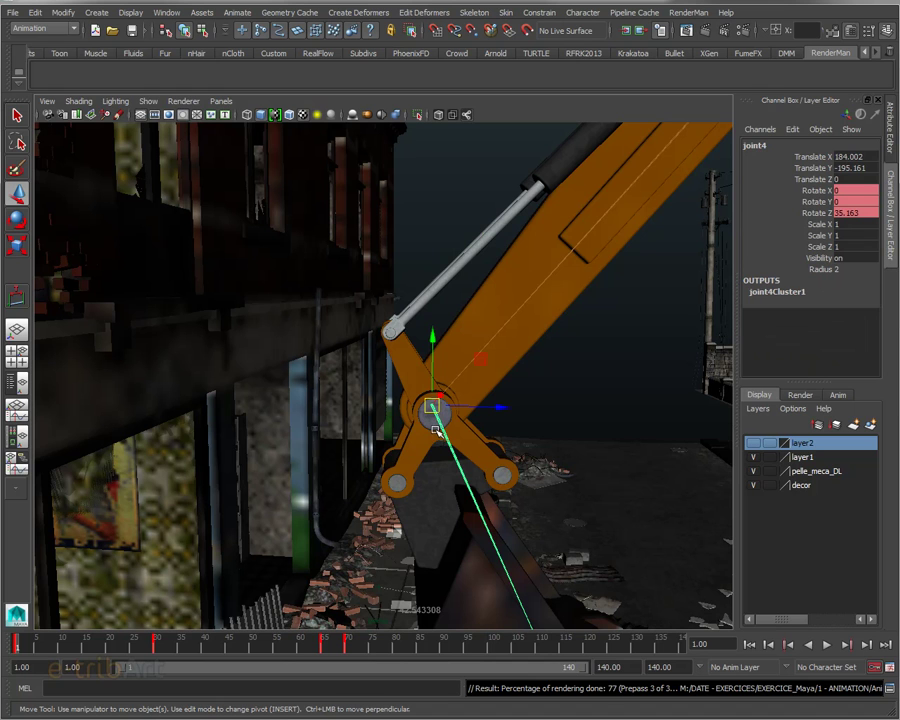
Step: Rotate joint4 to 48.93 on Rotate Z, then select the pivot pin polySurface215
key(e)
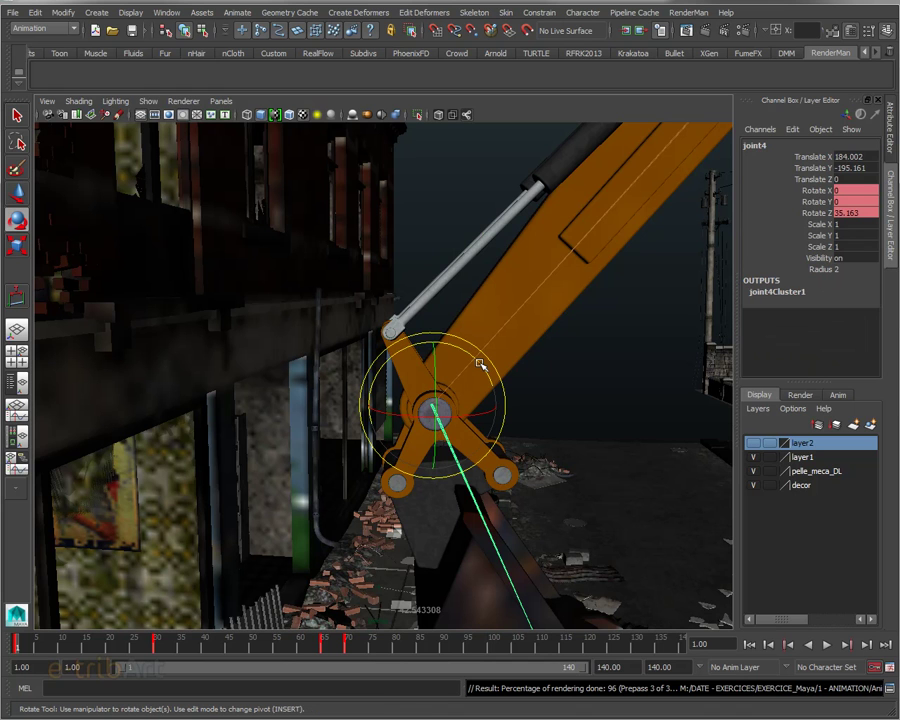
drag(480, 365, 467, 352)
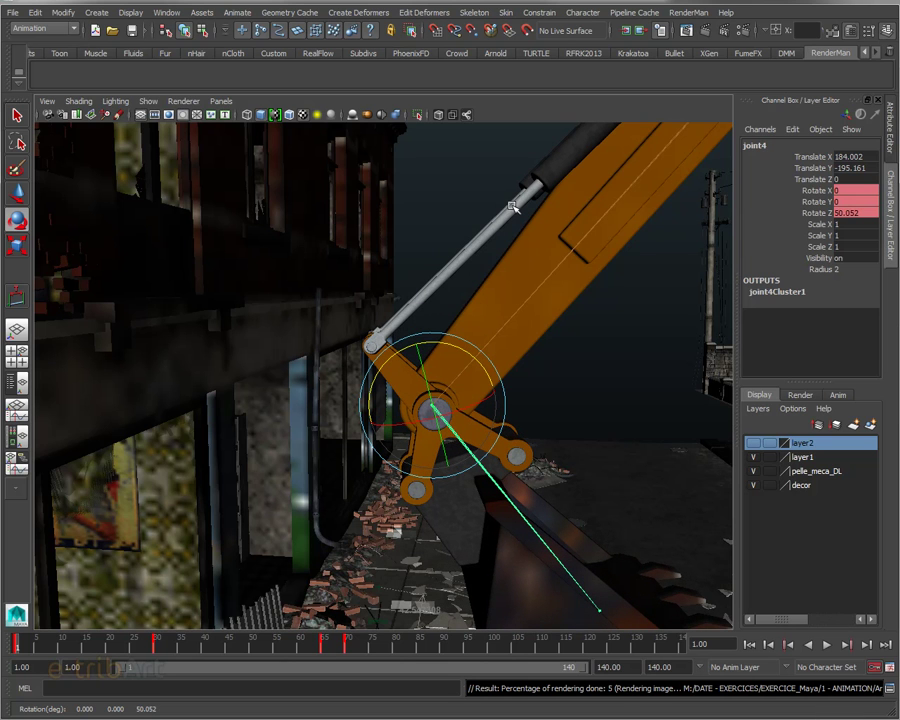
mouse_move(453, 347)
mouse_down()
mouse_move(470, 366)
mouse_move(464, 344)
mouse_move(453, 343)
mouse_move(460, 351)
mouse_move(454, 343)
mouse_up()
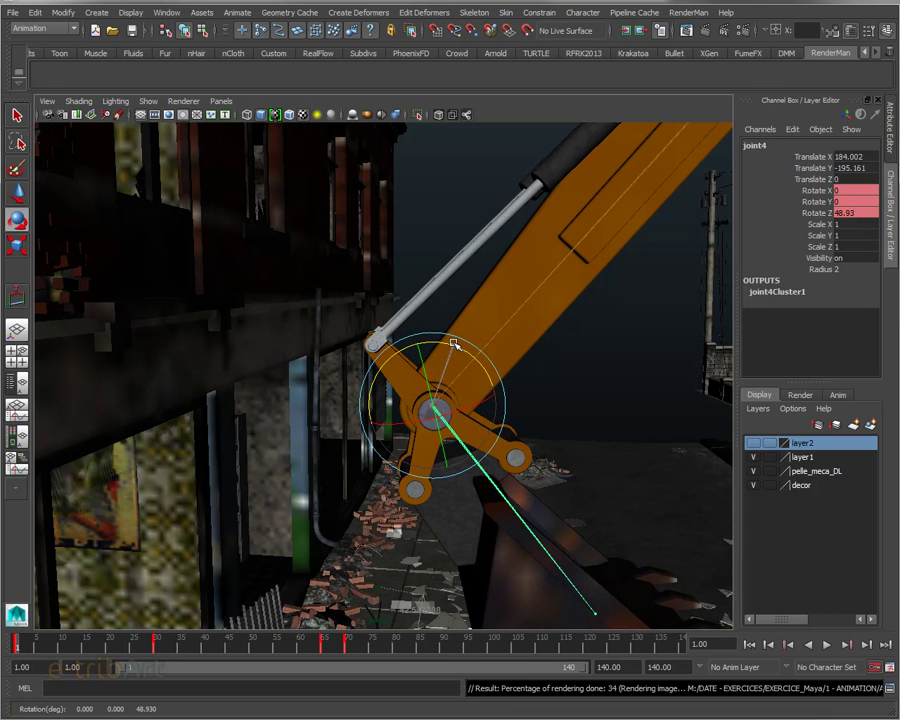
click(373, 357)
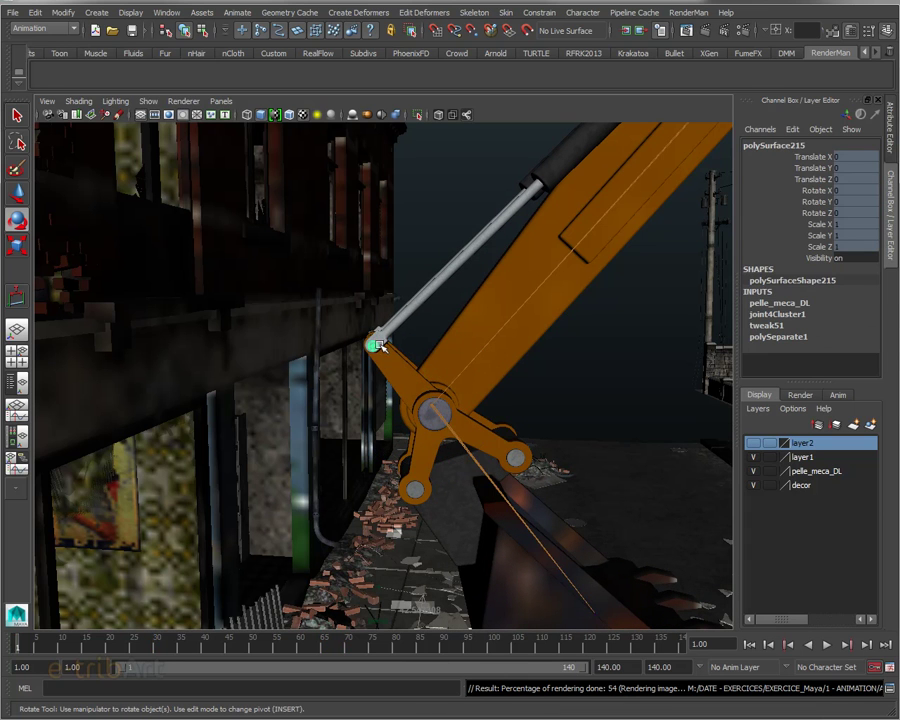
scroll(420, 360, up, 2)
scroll(430, 366, up, 2)
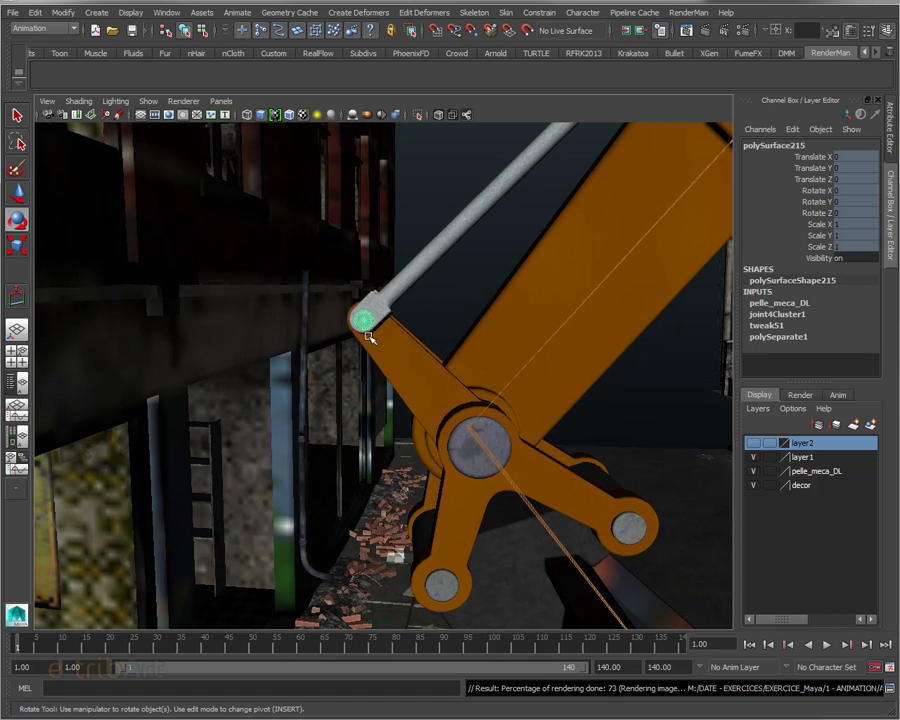
key(w)
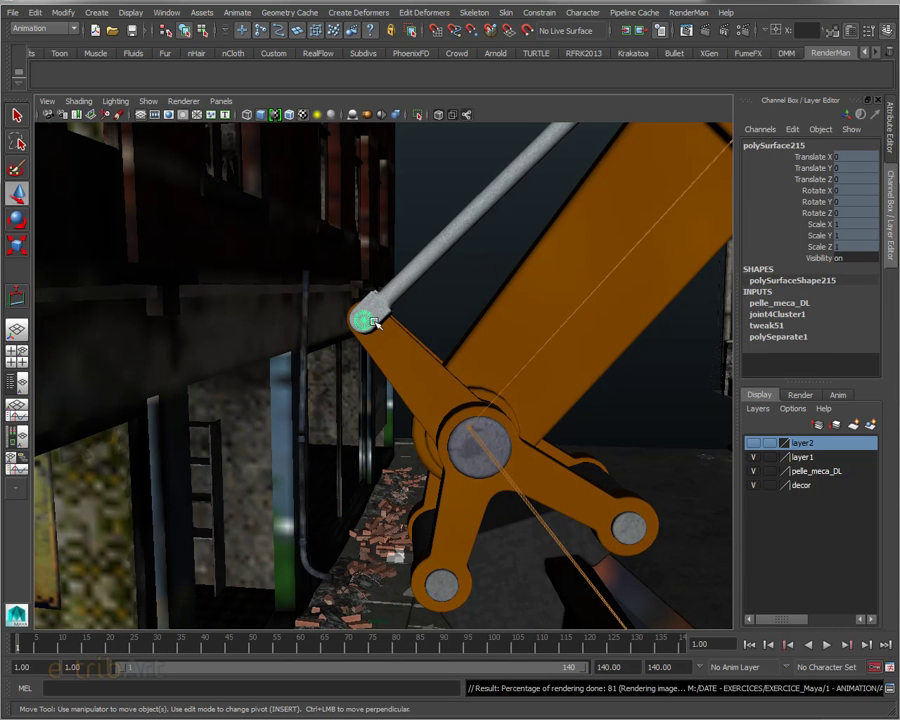
click(368, 336)
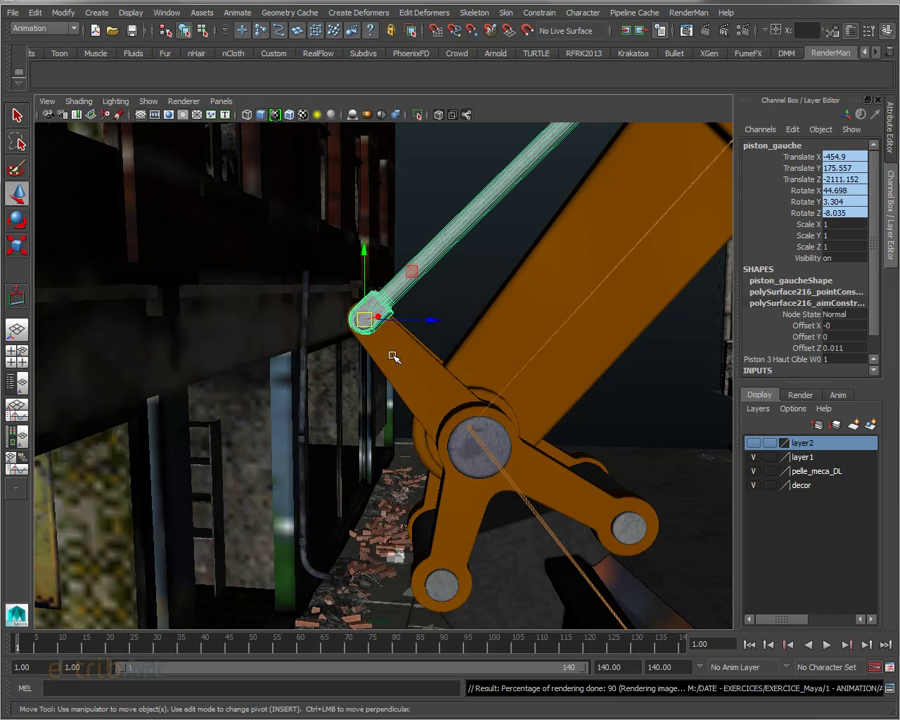
scroll(393, 357, down, 2)
alt+drag(393, 357, 395, 359)
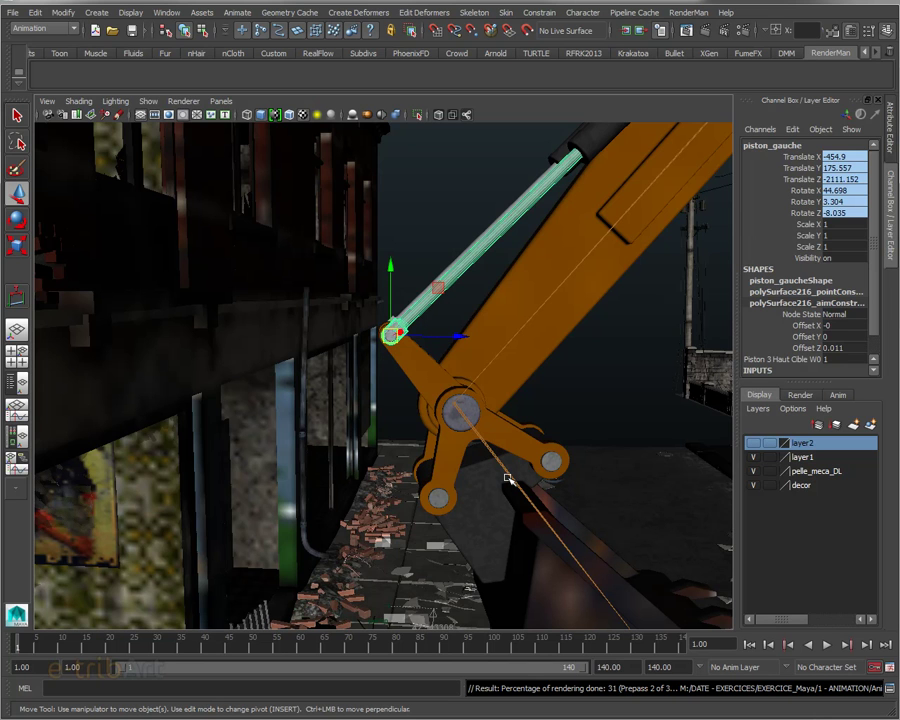
alt+middle_drag(505, 466, 456, 450)
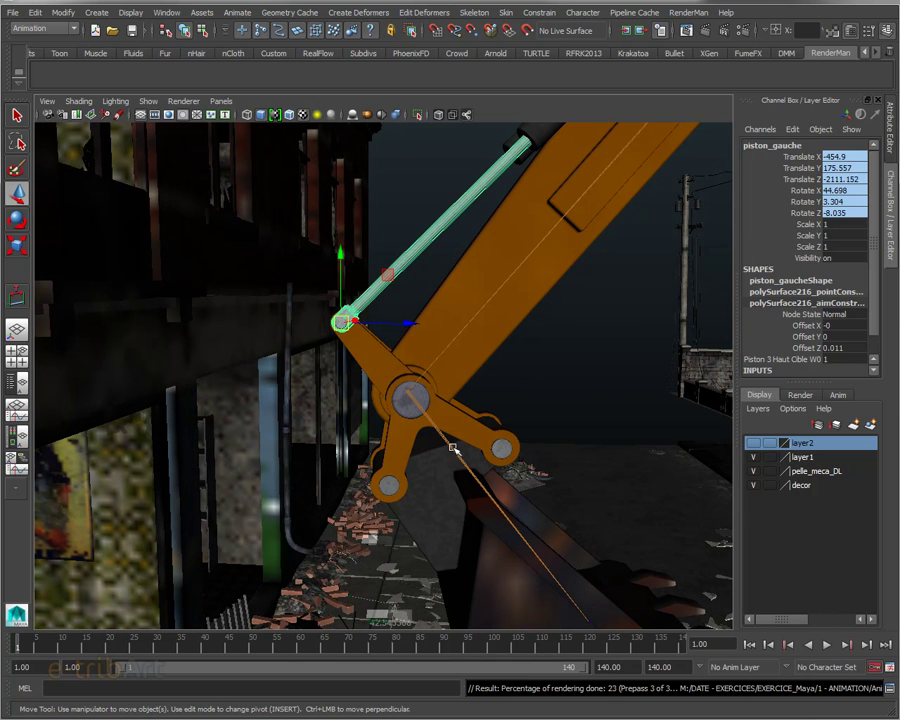
click(453, 448)
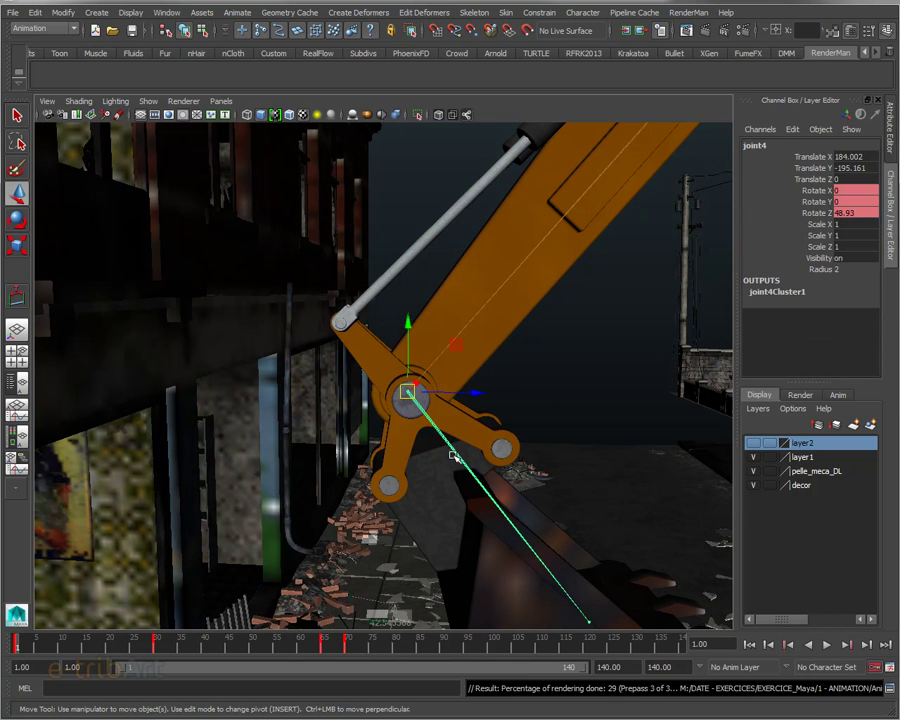
click(348, 317)
click(352, 314)
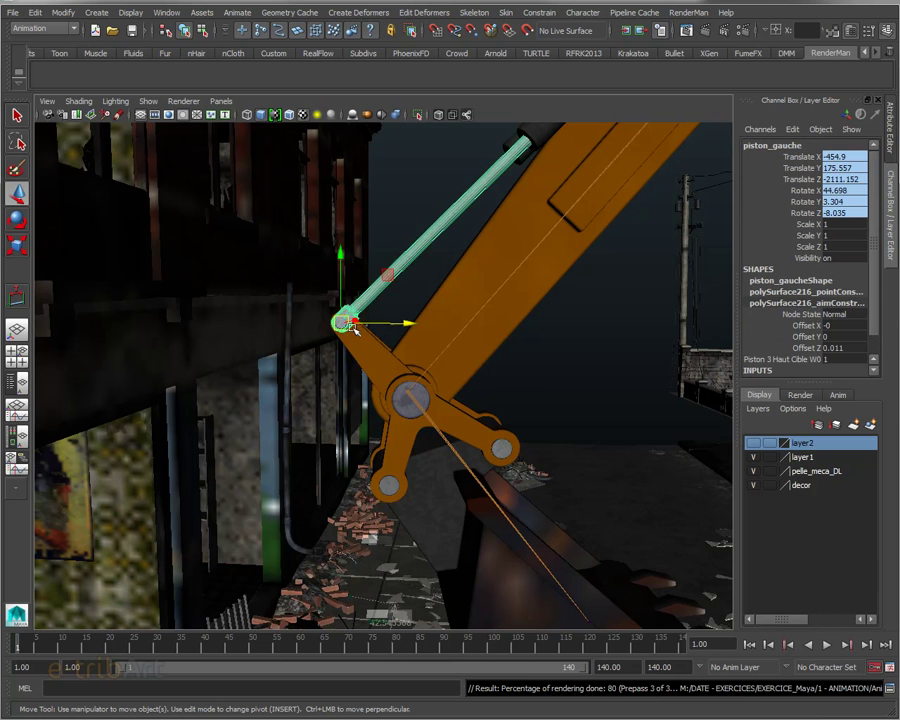
alt+middle_drag(360, 340, 352, 405)
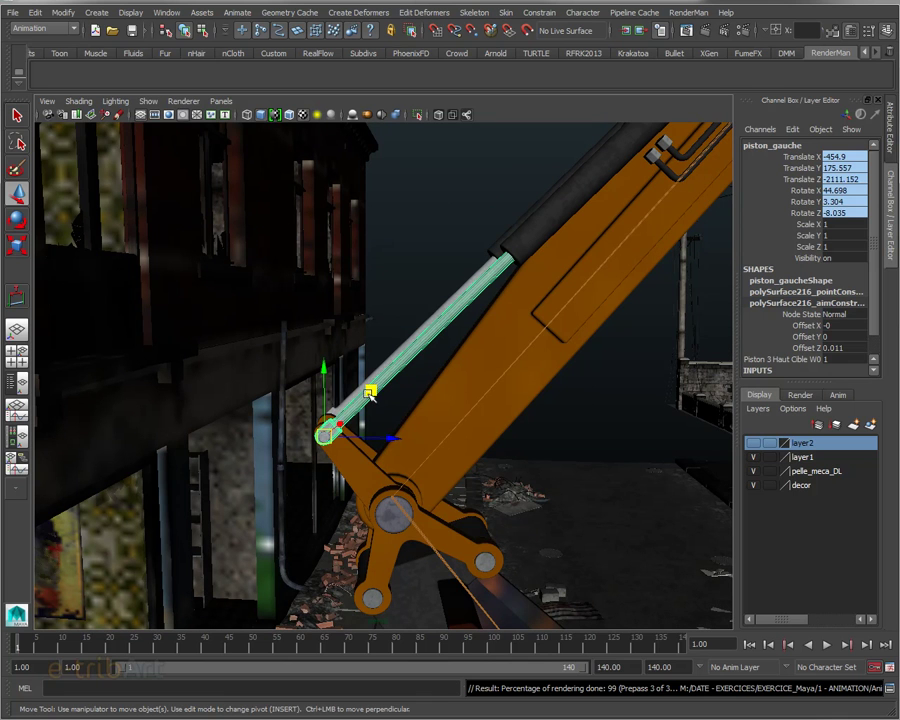
alt+middle_drag(370, 391, 375, 393)
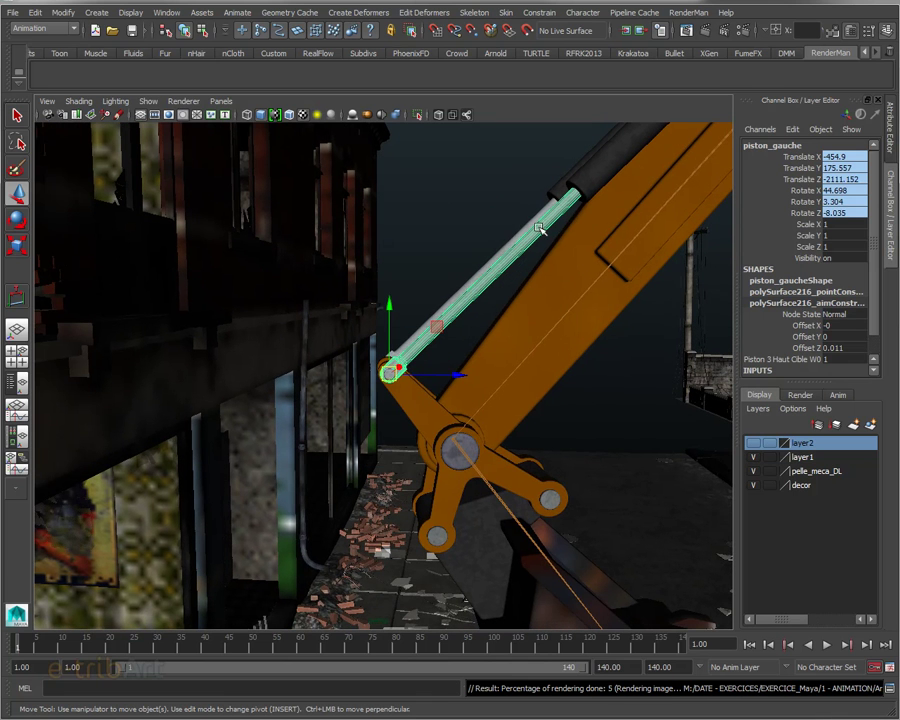
alt+middle_drag(498, 281, 409, 368)
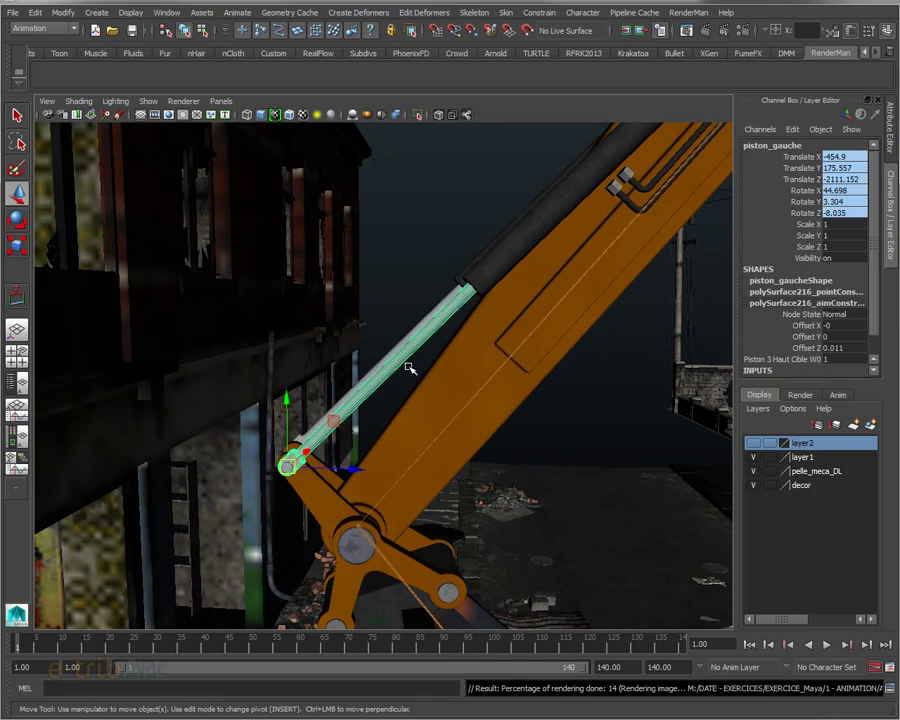
alt+middle_drag(538, 231, 478, 309)
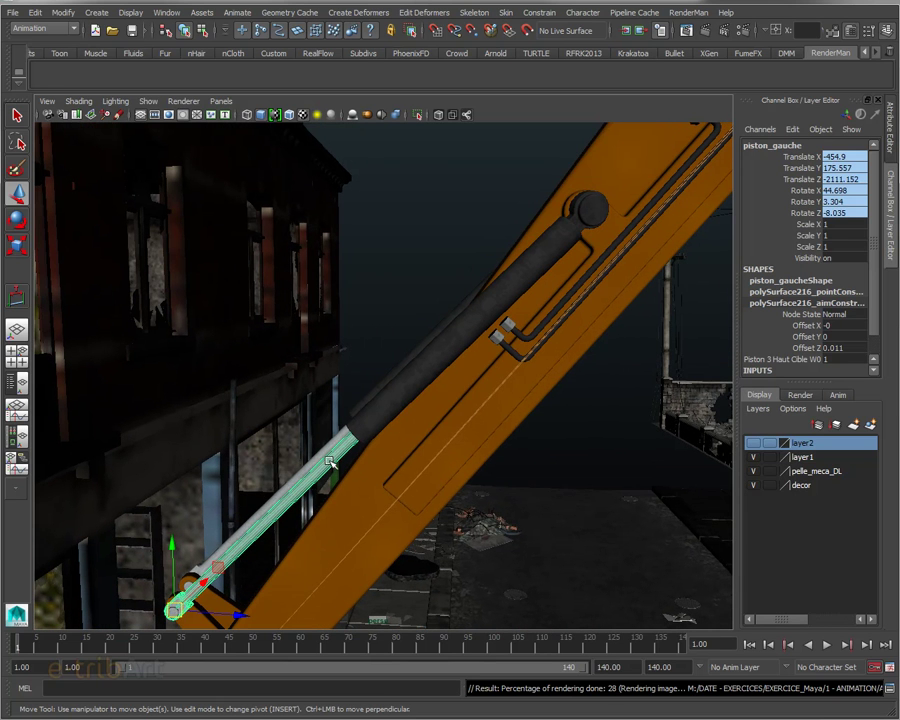
click(594, 209)
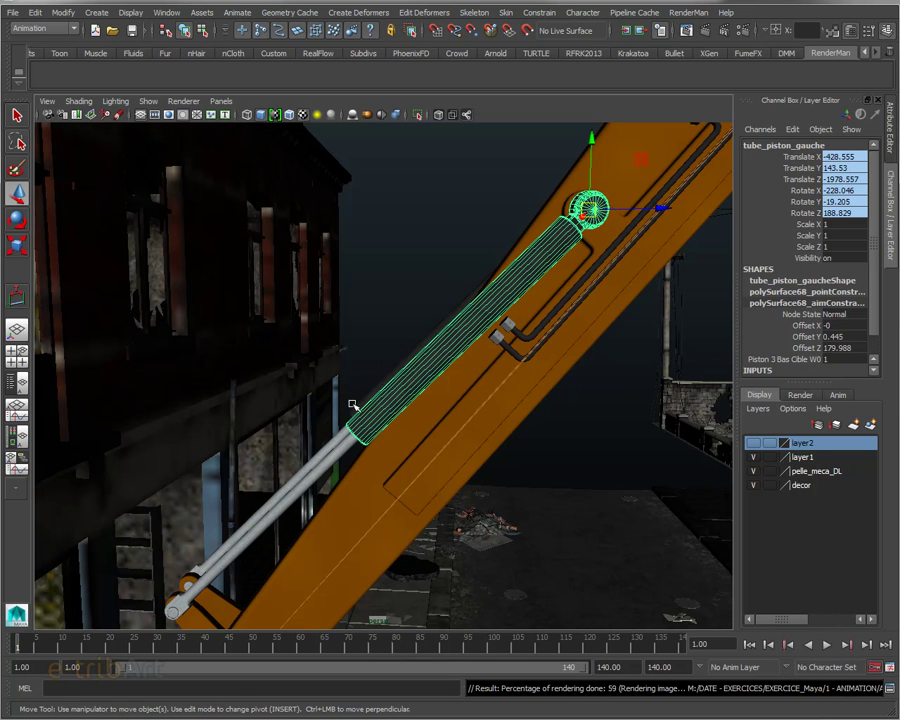
mouse_move(388, 415)
alt+middle_down()
mouse_move(498, 303)
mouse_move(512, 301)
alt+middle_up()
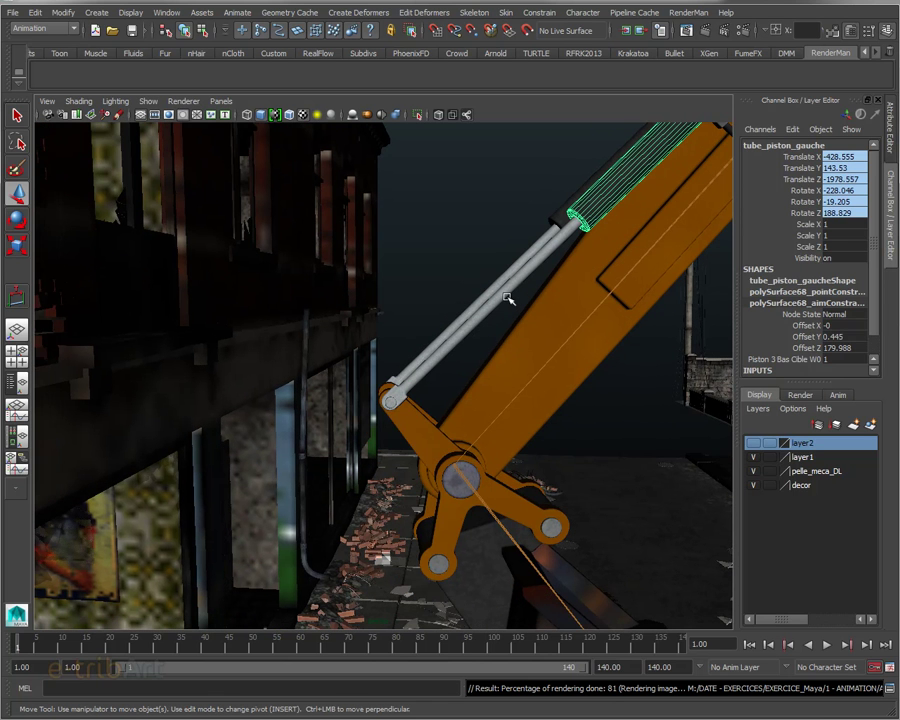
click(392, 406)
click(397, 388)
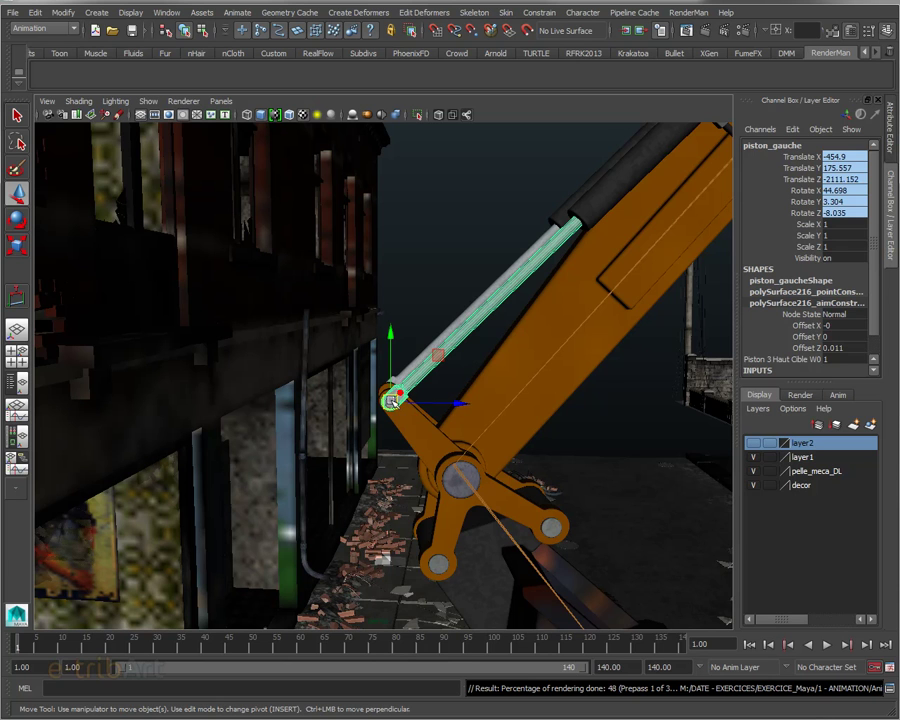
mouse_move(488, 340)
alt+middle_down()
mouse_move(405, 398)
mouse_move(402, 360)
alt+middle_up()
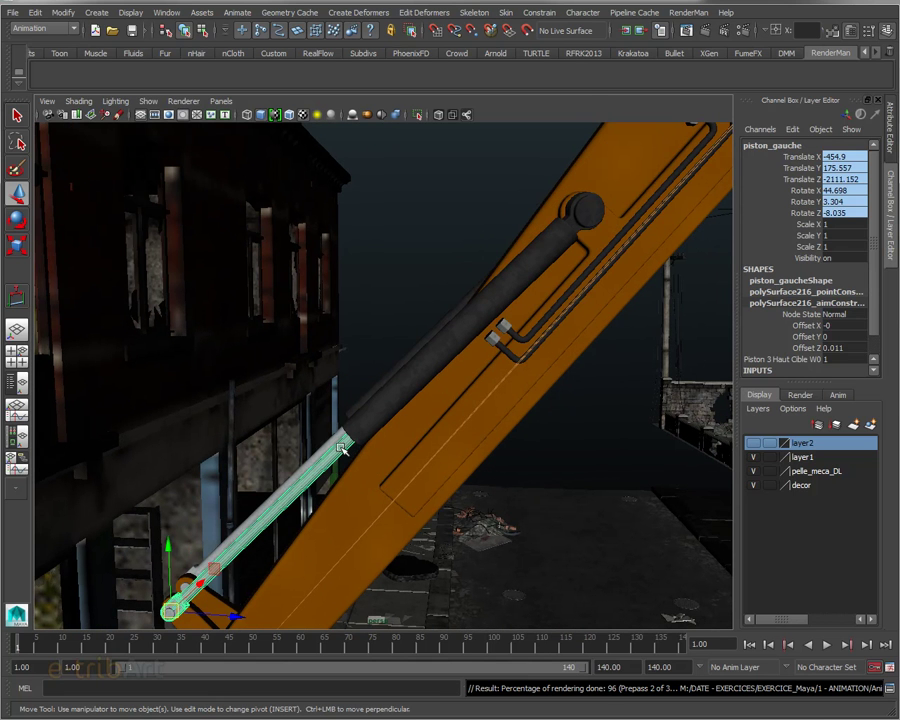
mouse_move(352, 454)
alt+middle_down()
mouse_move(430, 362)
mouse_move(390, 423)
alt+middle_up()
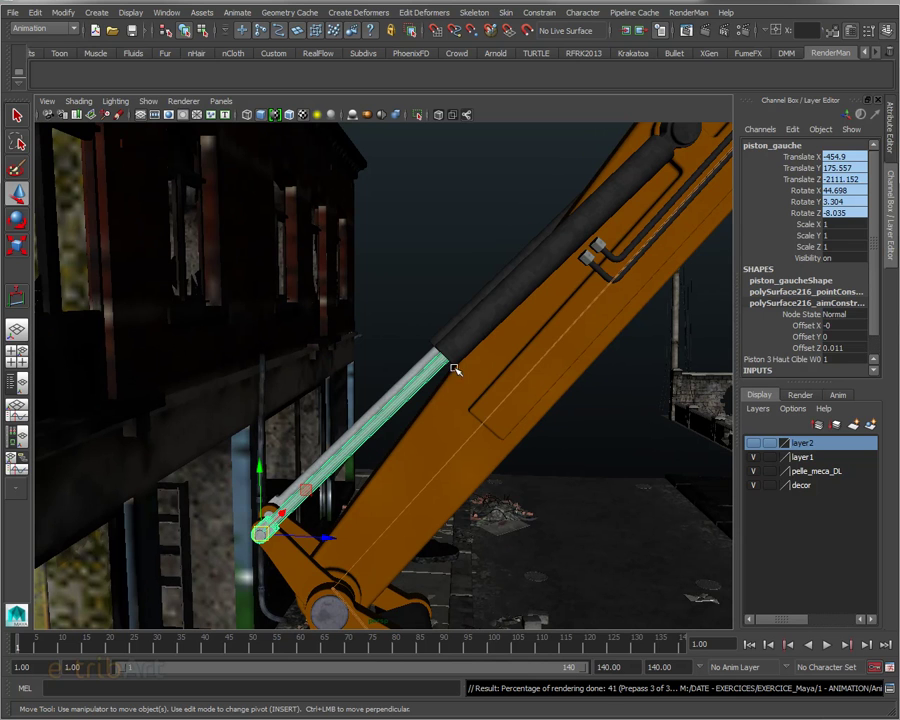
alt+middle_drag(608, 255, 614, 237)
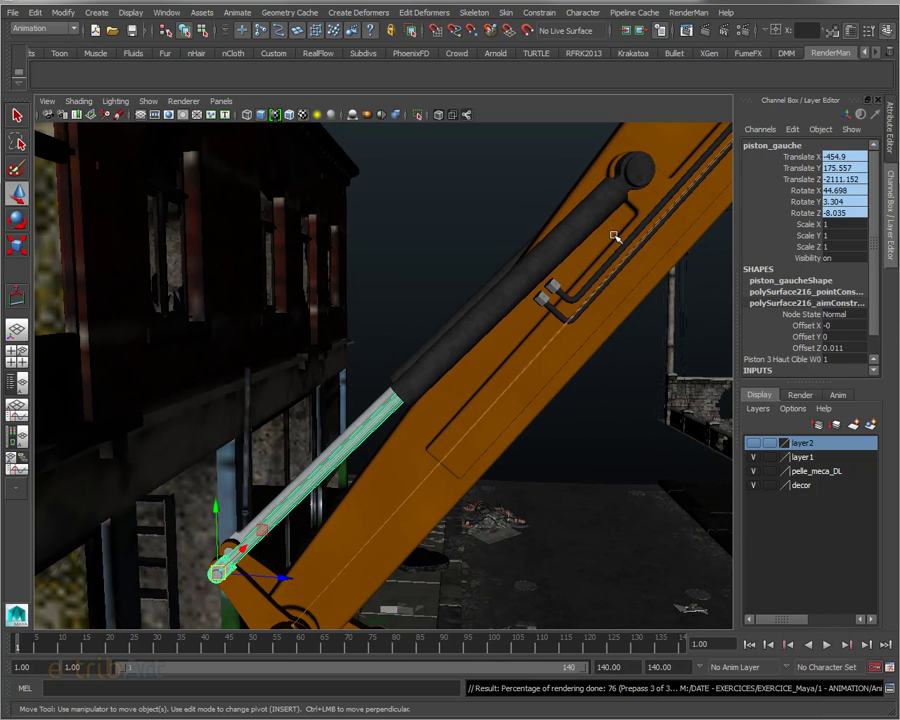
click(641, 169)
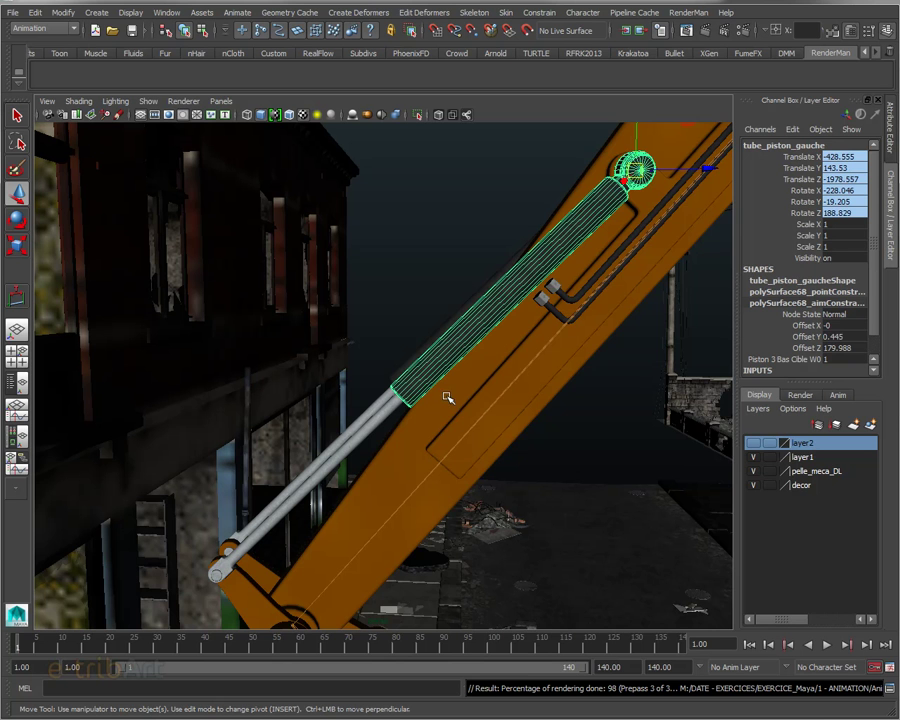
mouse_move(456, 394)
alt+middle_down()
mouse_move(536, 310)
mouse_move(528, 350)
alt+middle_up()
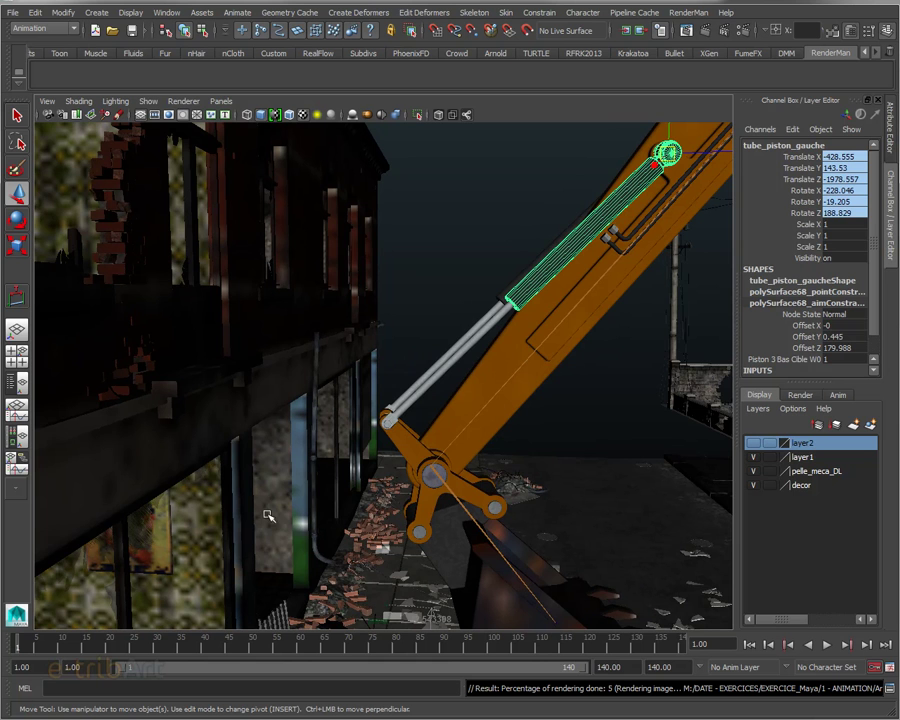
mouse_move(508, 458)
alt+mouse_down()
mouse_move(564, 476)
mouse_move(517, 428)
alt+mouse_up()
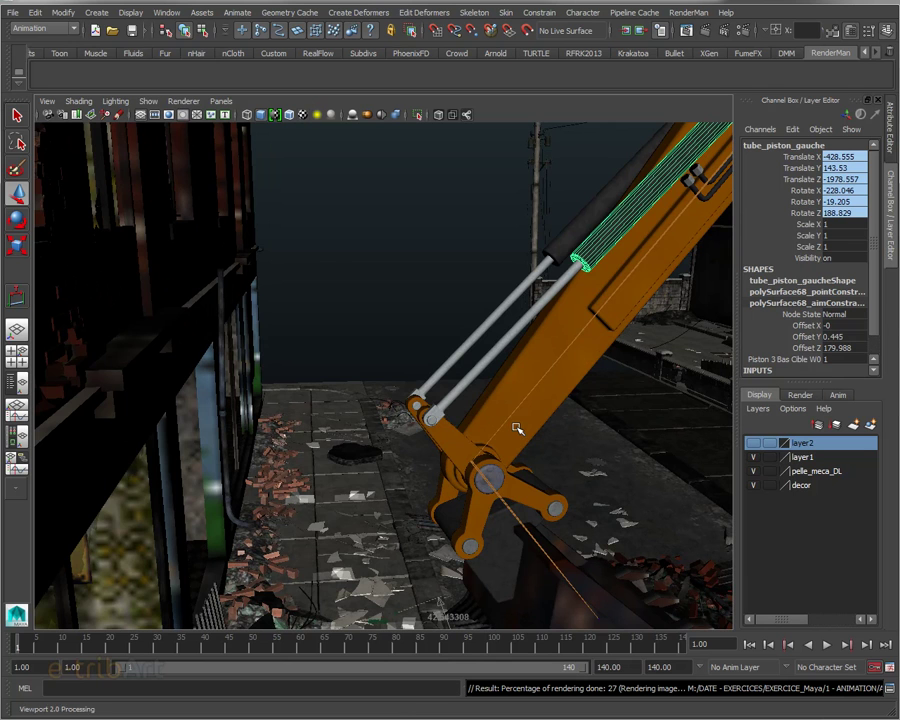
Step: In wireframe, scale the piston3_bas_cible locator uniformly to about 4.9, then select piston_gauche
key(5)
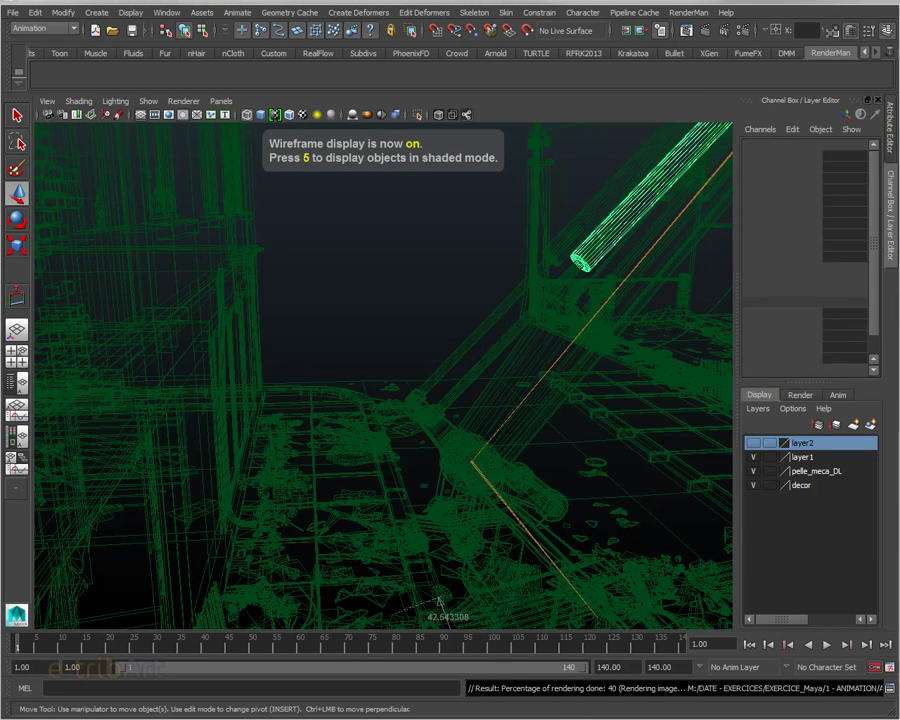
click(430, 418)
mouse_move(517, 457)
alt+right_down()
mouse_move(663, 460)
mouse_move(587, 407)
mouse_move(673, 420)
alt+right_up()
alt+right_drag(603, 408, 584, 418)
mouse_move(584, 418)
alt+mouse_down()
mouse_move(596, 418)
mouse_move(570, 432)
alt+mouse_up()
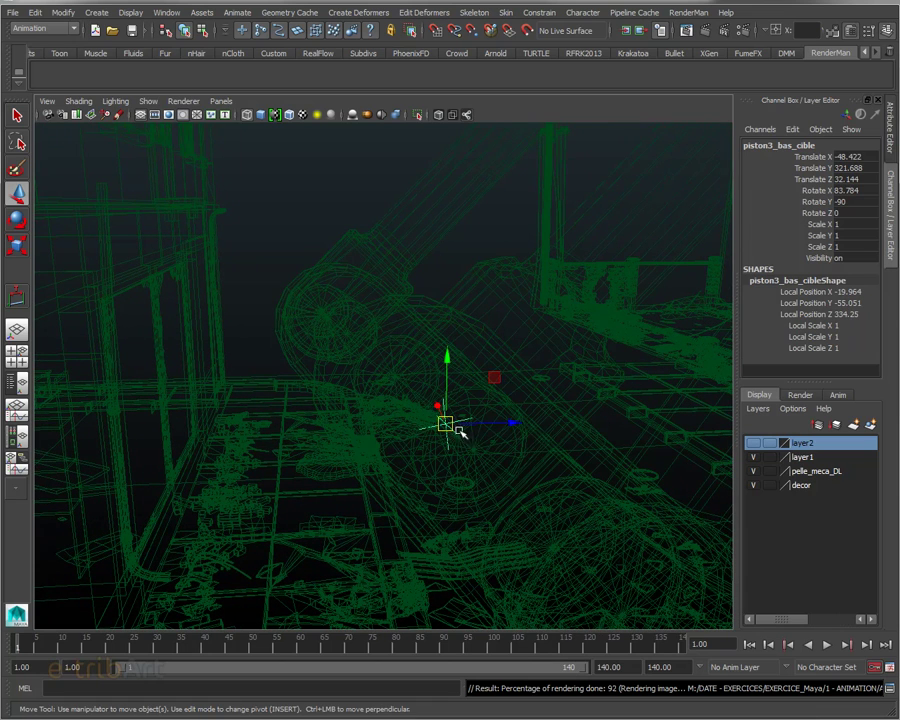
key(r)
drag(447, 423, 642, 442)
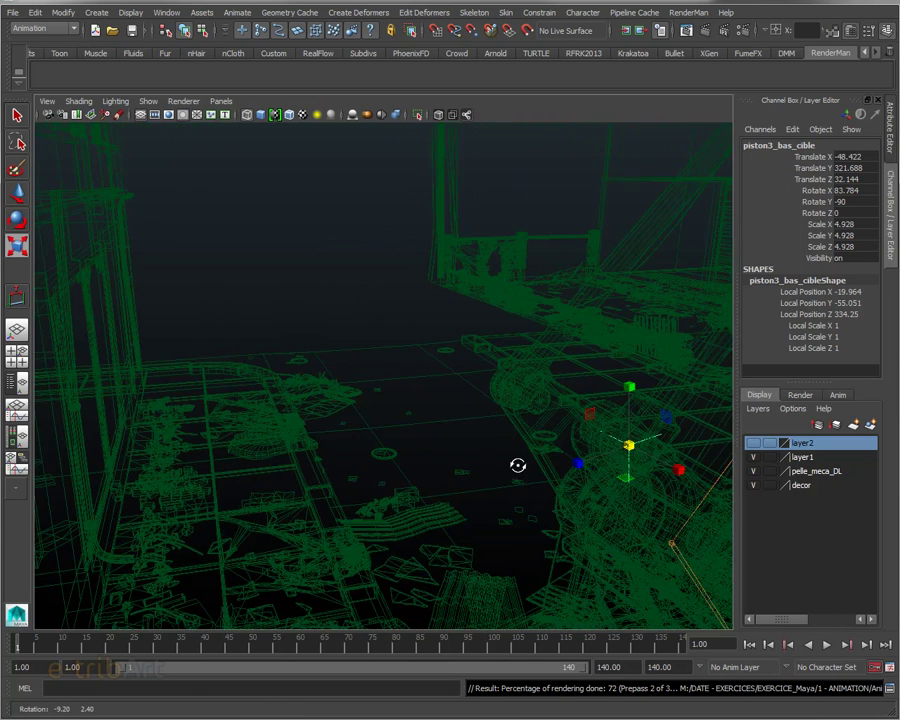
alt+drag(500, 464, 502, 462)
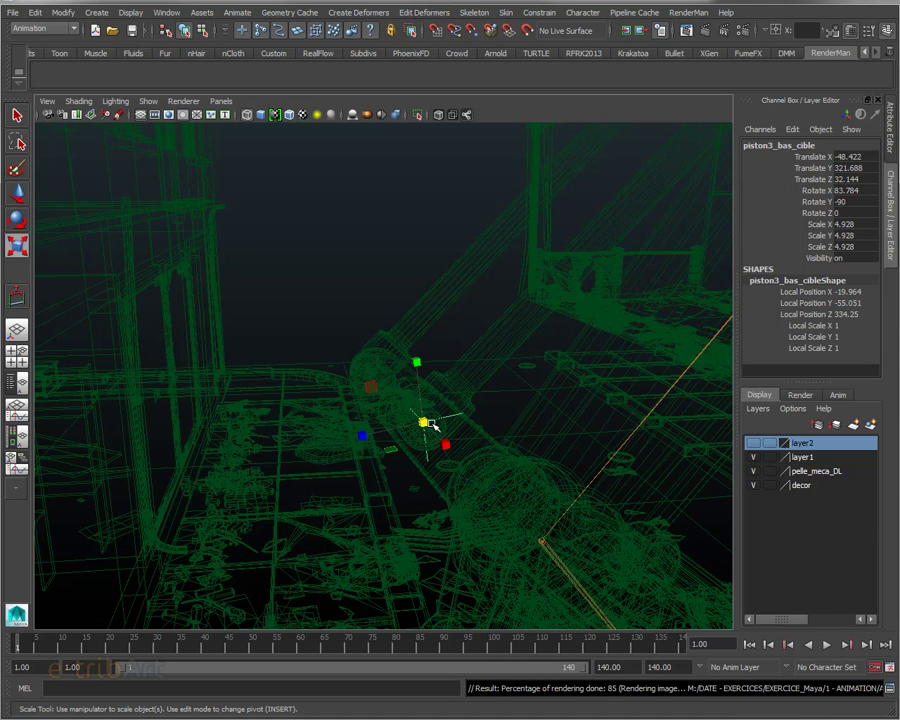
mouse_move(456, 442)
alt+mouse_down()
mouse_move(447, 436)
mouse_move(466, 446)
mouse_move(404, 394)
alt+mouse_up()
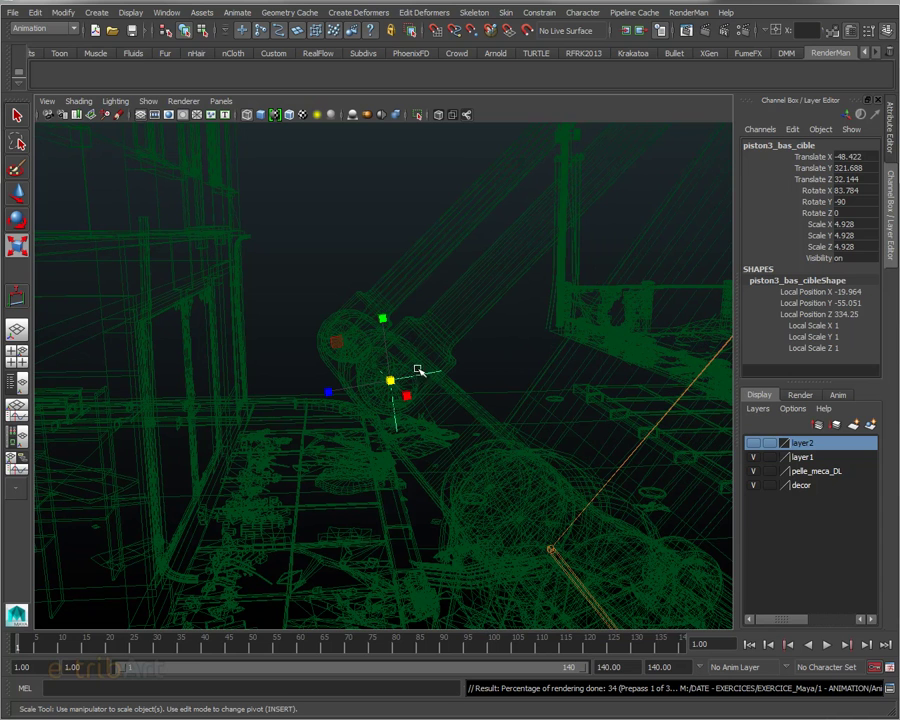
click(452, 324)
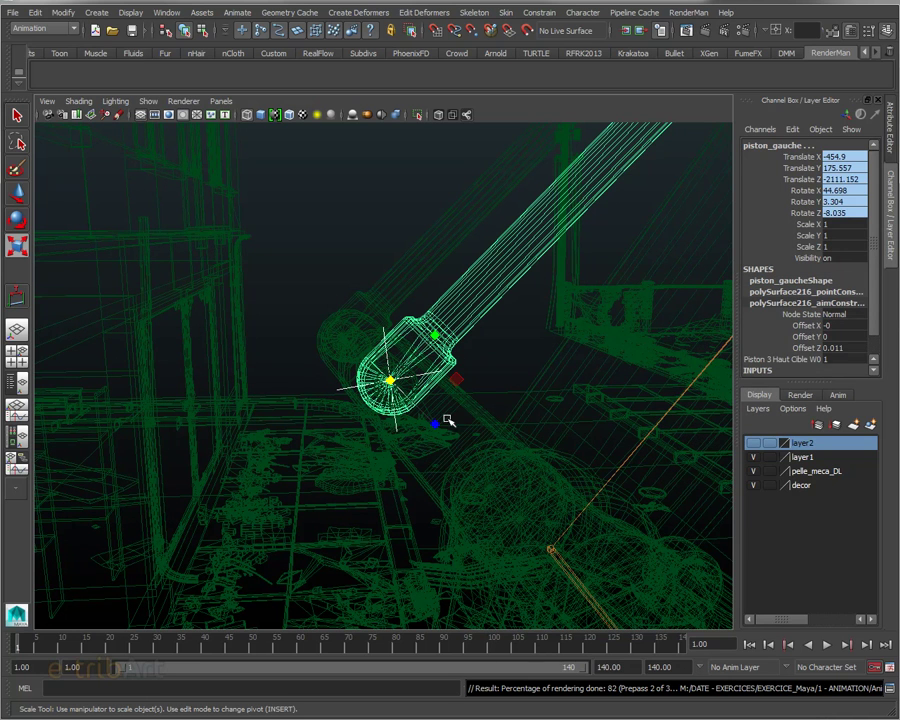
click(537, 13)
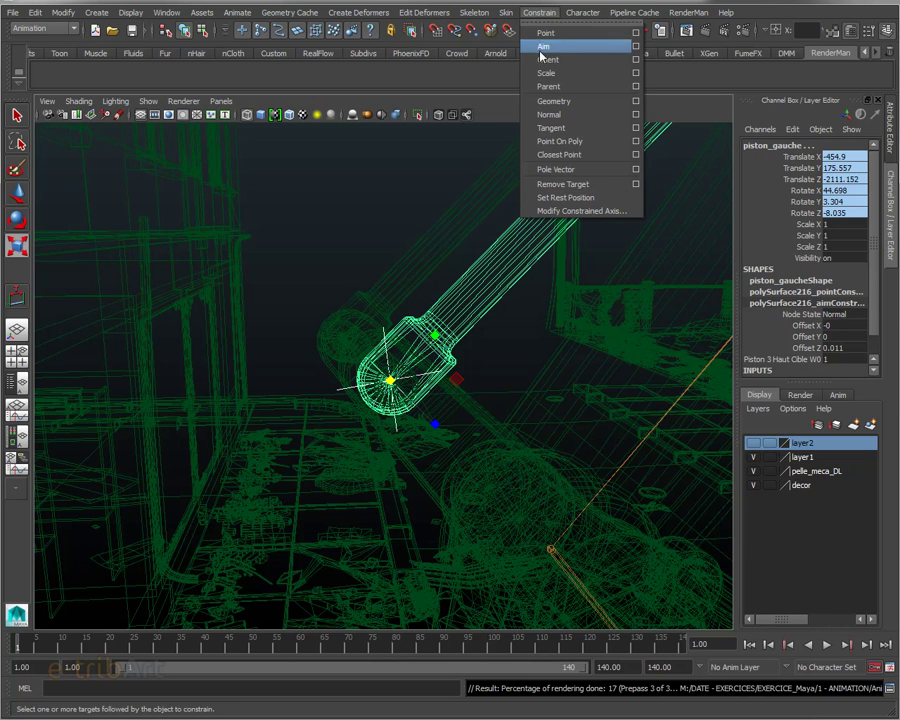
click(640, 38)
drag(708, 41, 612, 36)
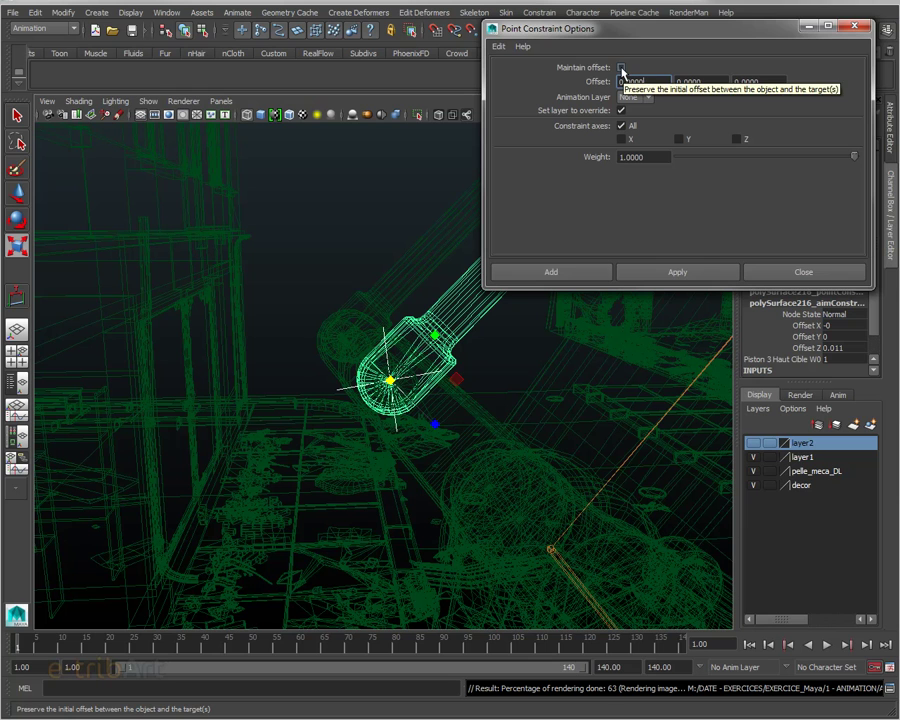
click(621, 68)
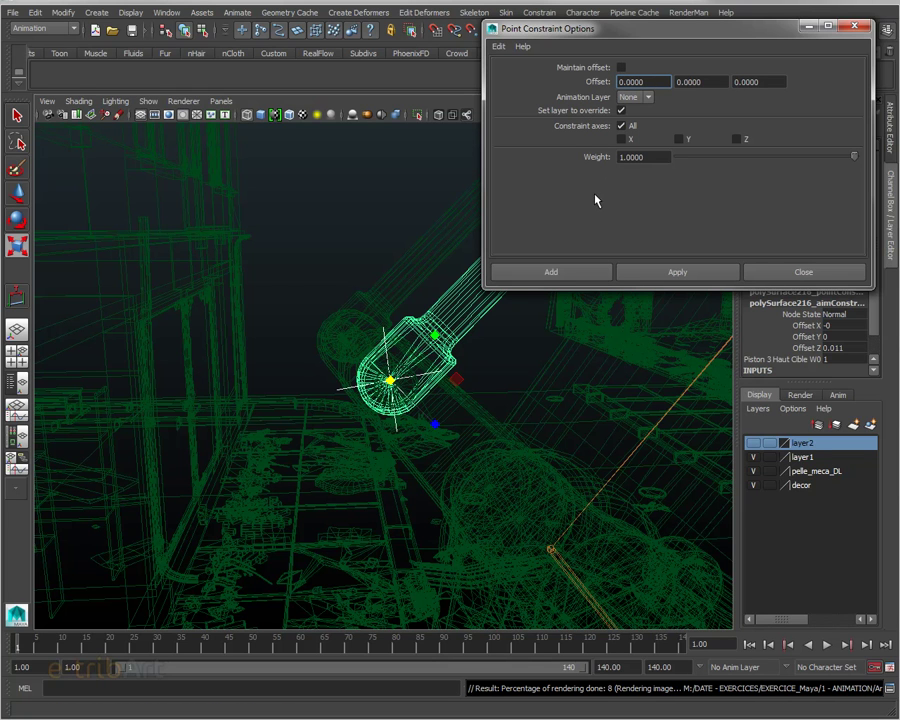
click(662, 158)
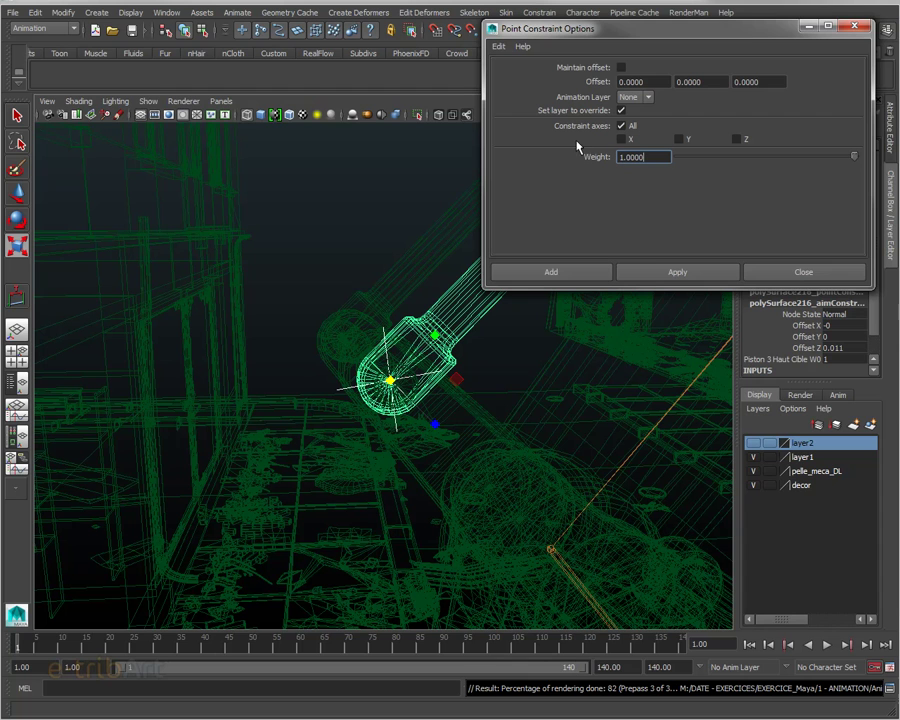
click(843, 273)
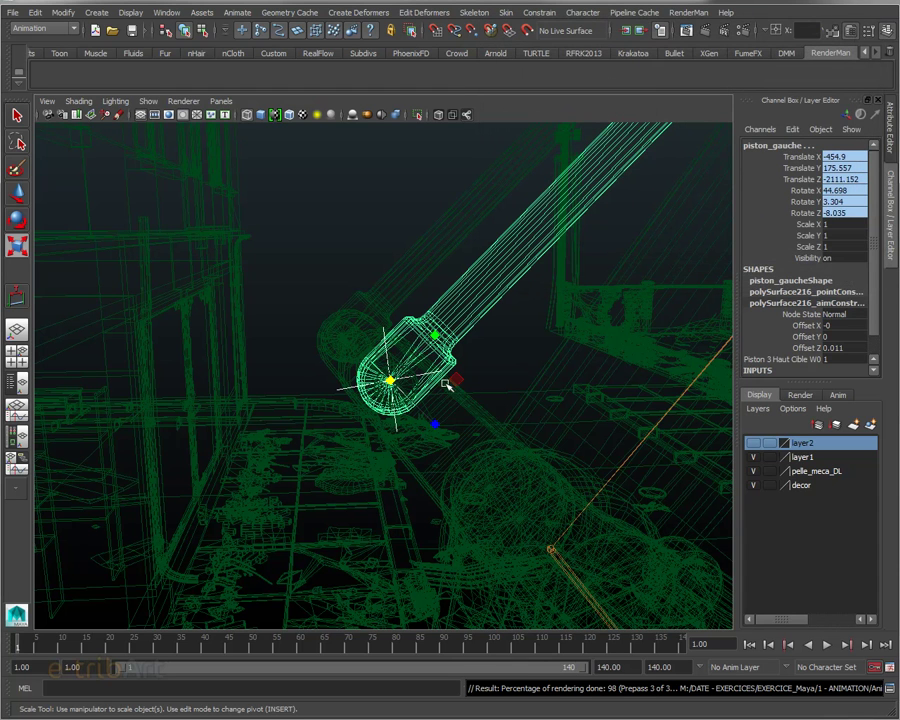
Step: Pick-walk up from the left piston rod to its parent piston3_bas_base and zoom in
scroll(423, 362, down, 3)
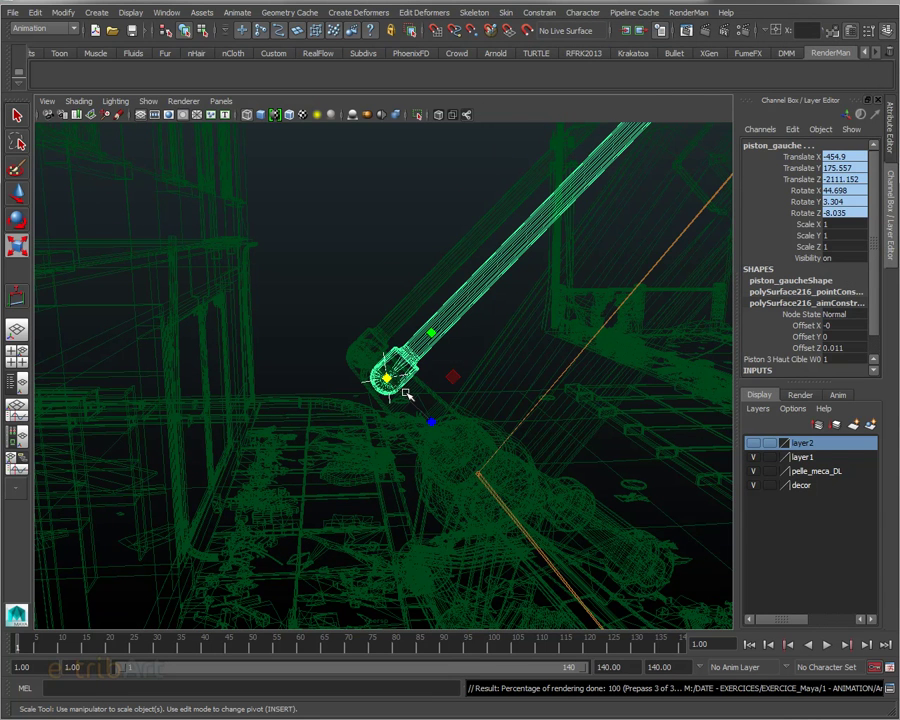
key(w)
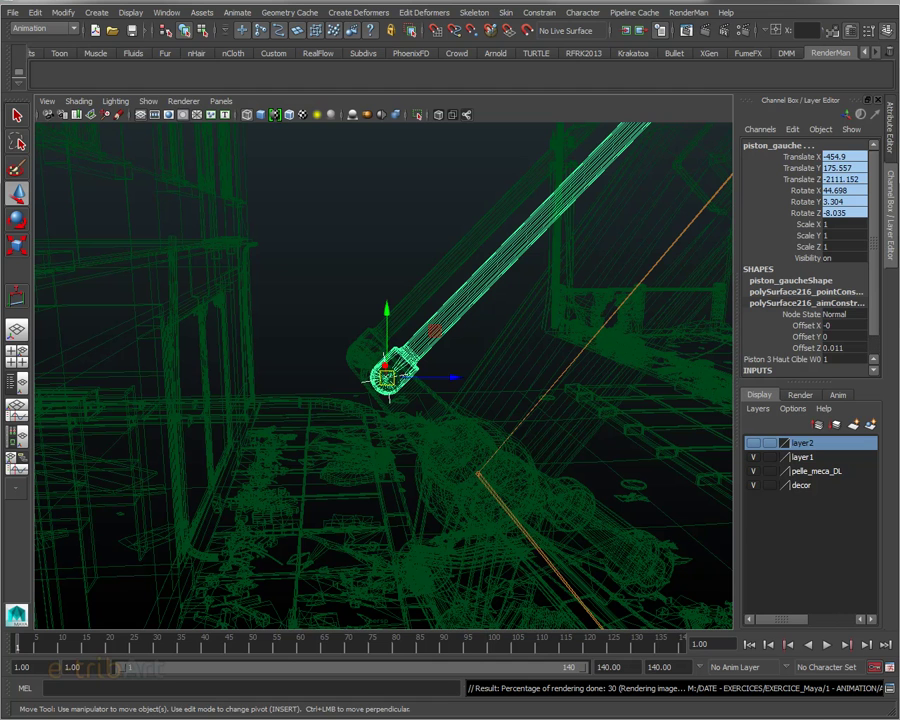
key(Up)
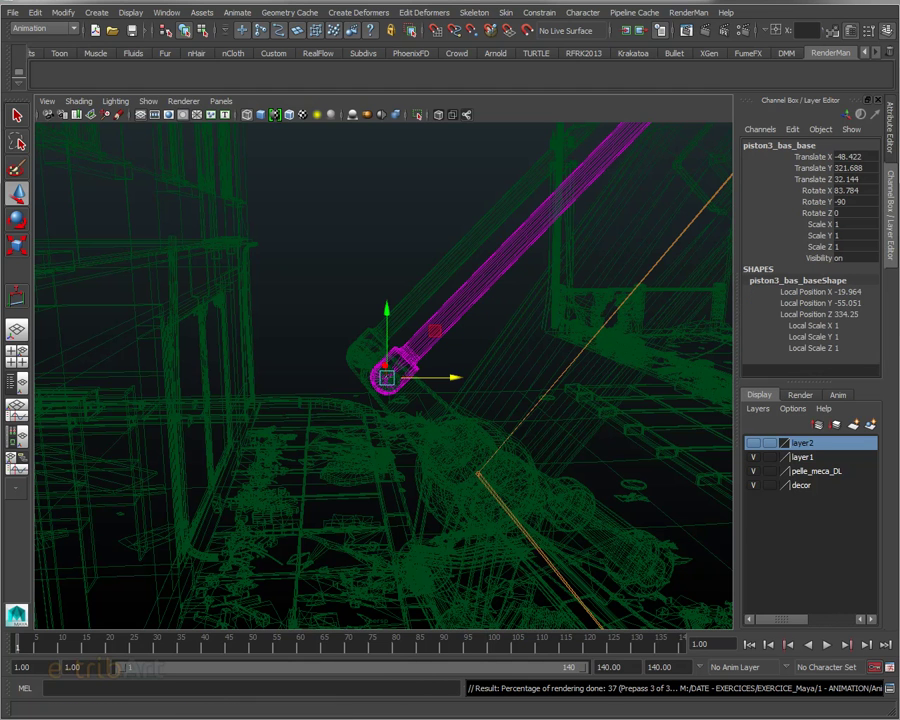
scroll(383, 370, up, 1)
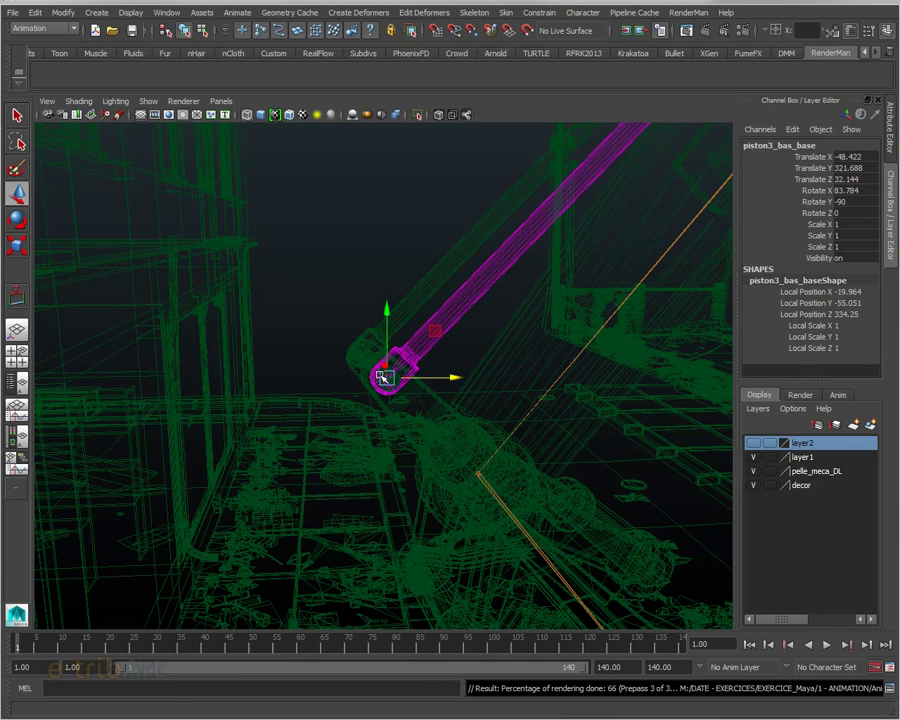
scroll(421, 381, up, 1)
scroll(421, 381, up, 2)
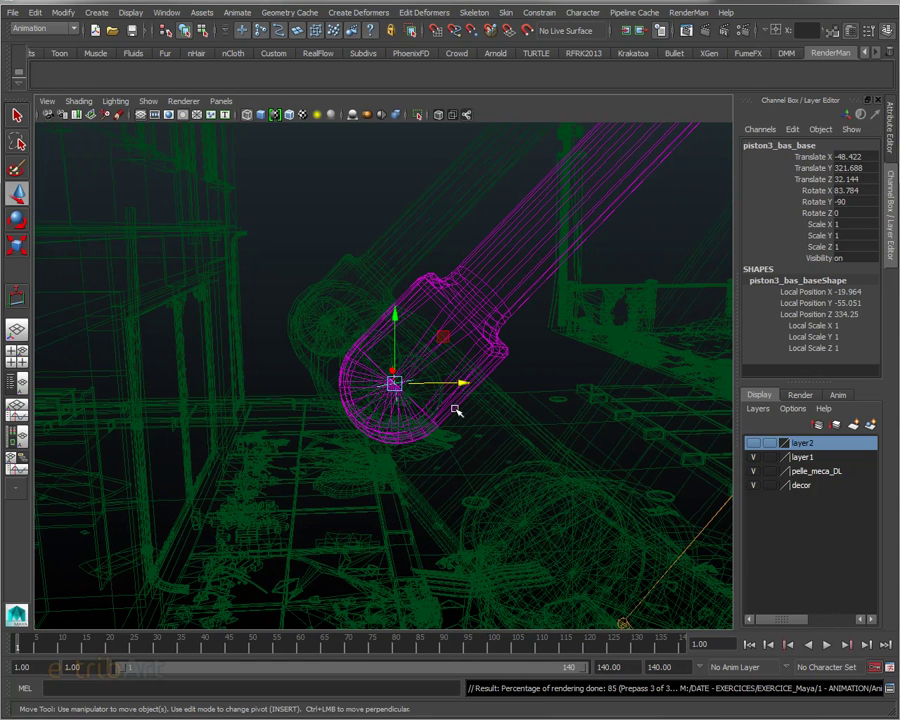
key(r)
mouse_move(450, 408)
middle_down()
mouse_move(467, 390)
mouse_move(508, 400)
middle_up()
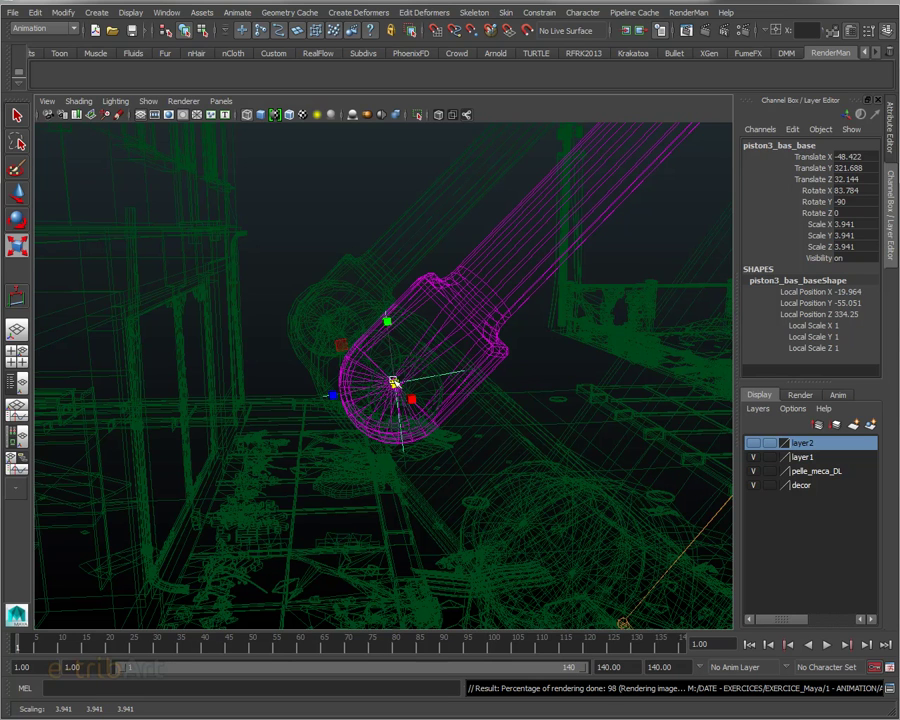
drag(394, 383, 436, 385)
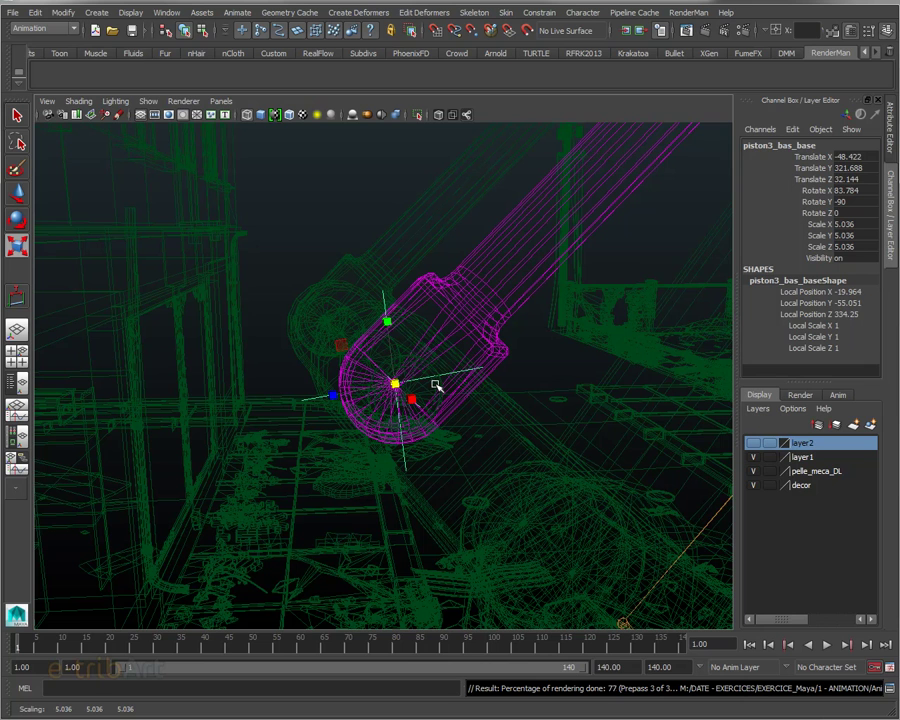
click(455, 318)
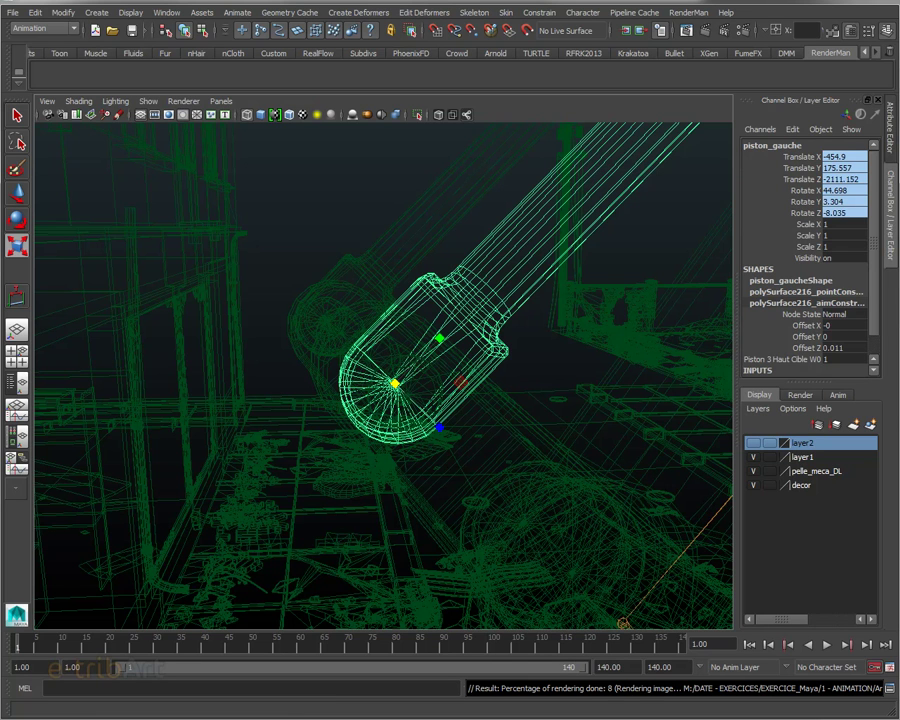
click(420, 408)
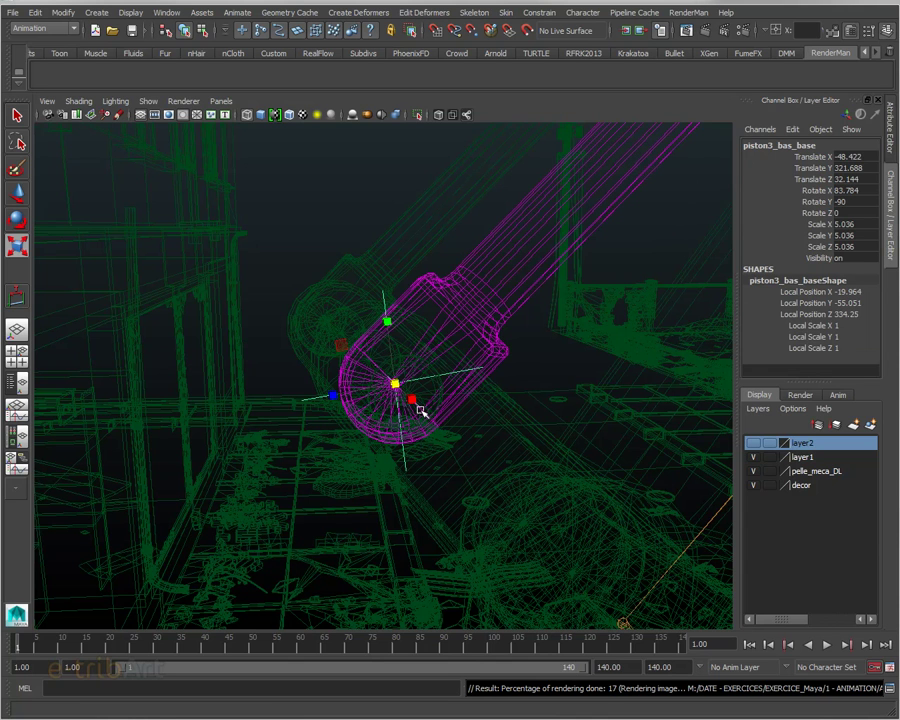
key(w)
drag(462, 378, 500, 381)
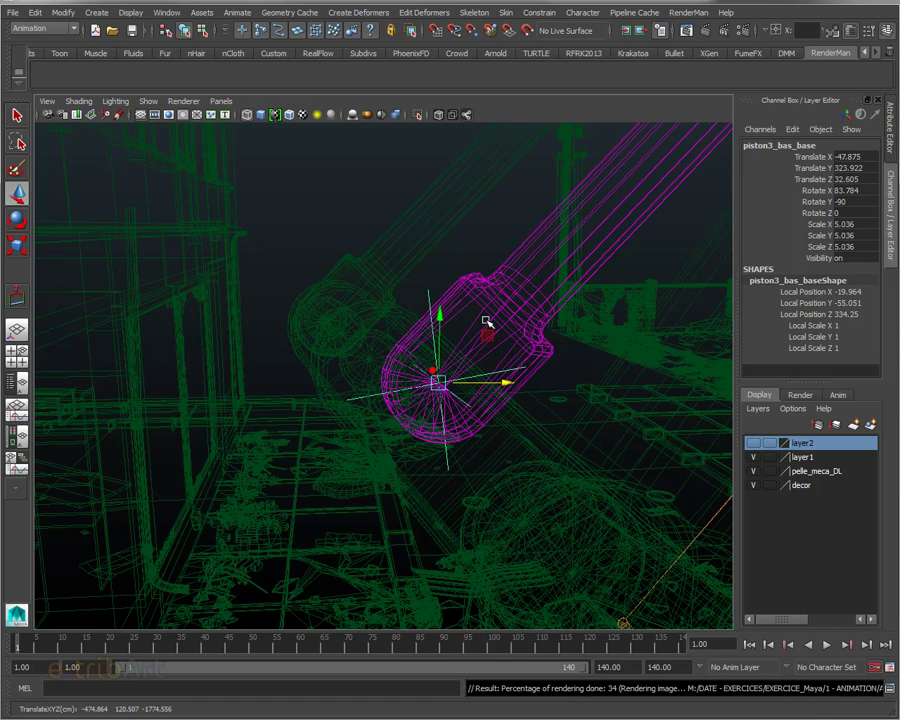
key(ctrl+z)
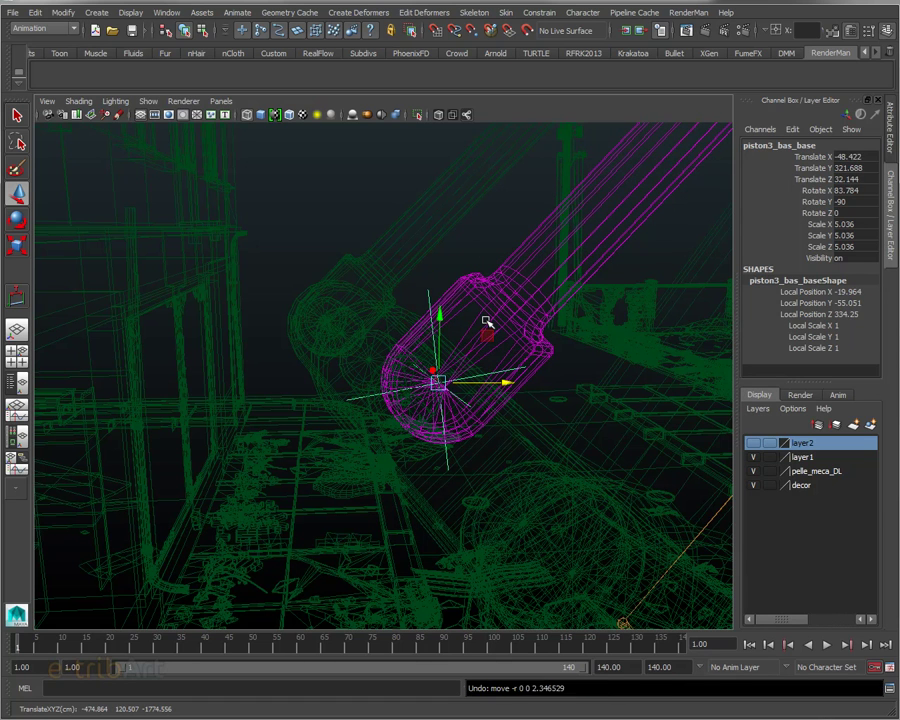
scroll(481, 374, down, 3)
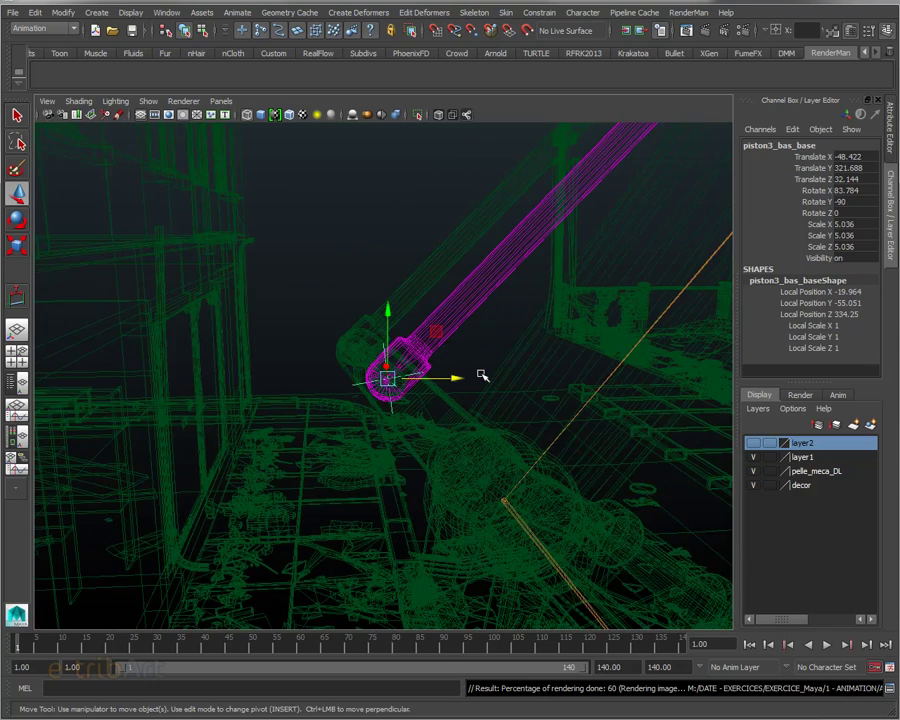
scroll(480, 372, down, 2)
mouse_move(478, 372)
alt+middle_down()
mouse_move(463, 395)
mouse_move(458, 376)
alt+middle_up()
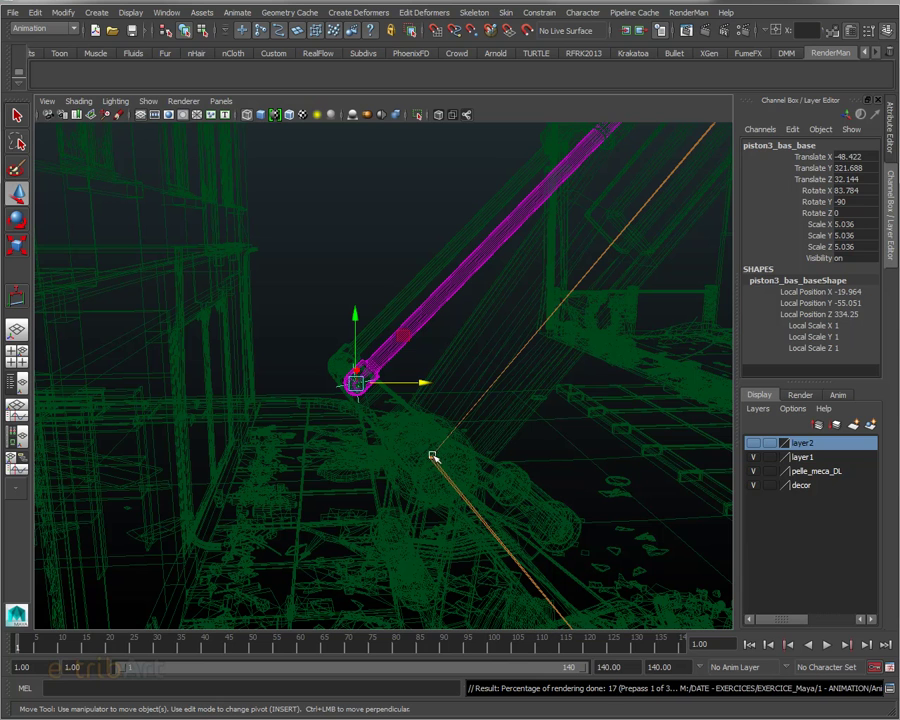
click(455, 483)
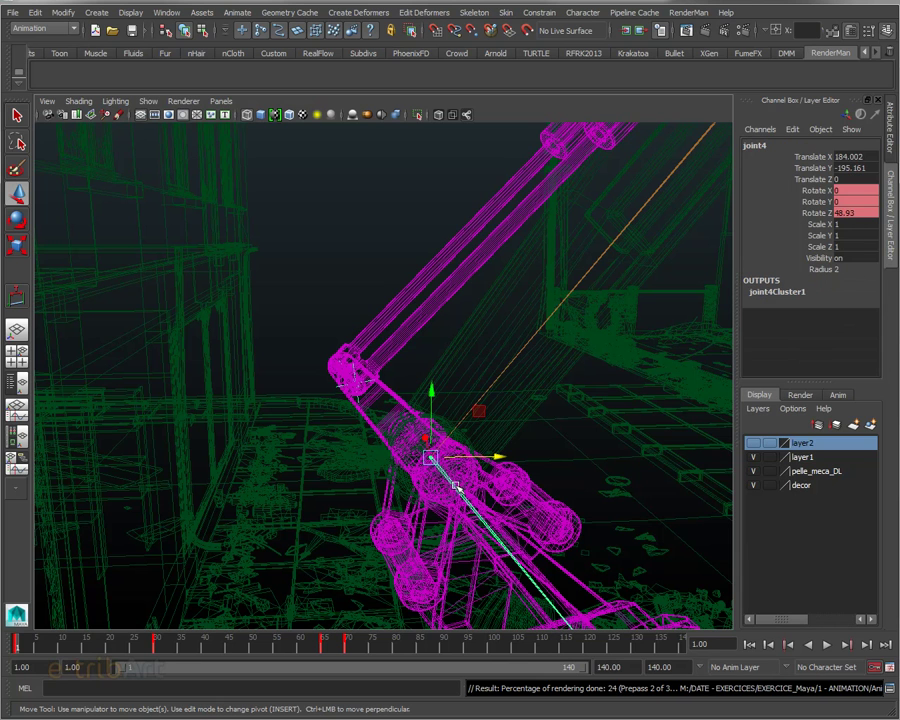
key(e)
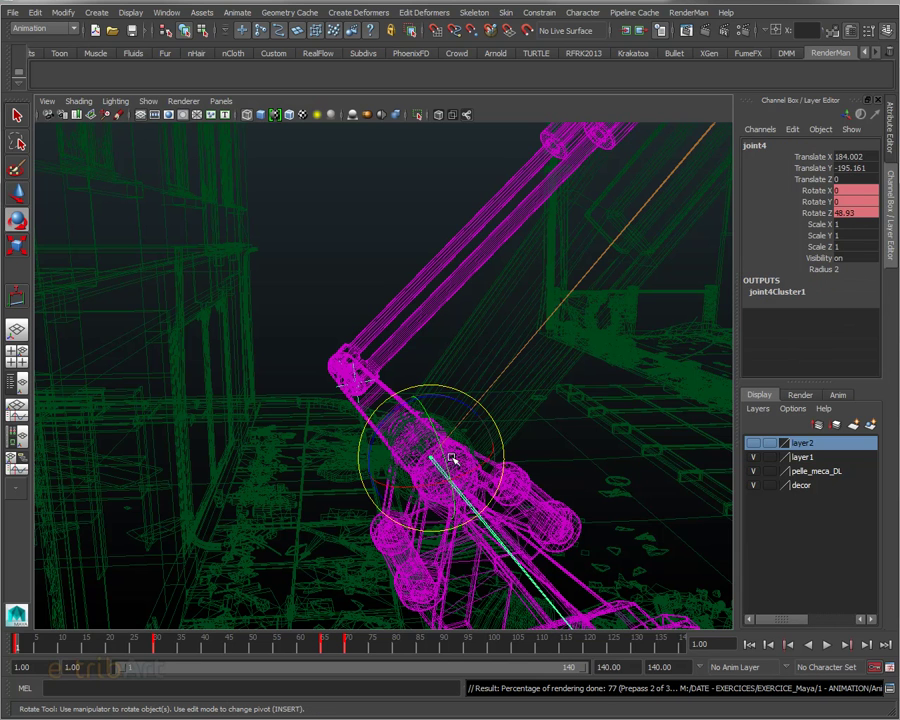
drag(378, 426, 374, 430)
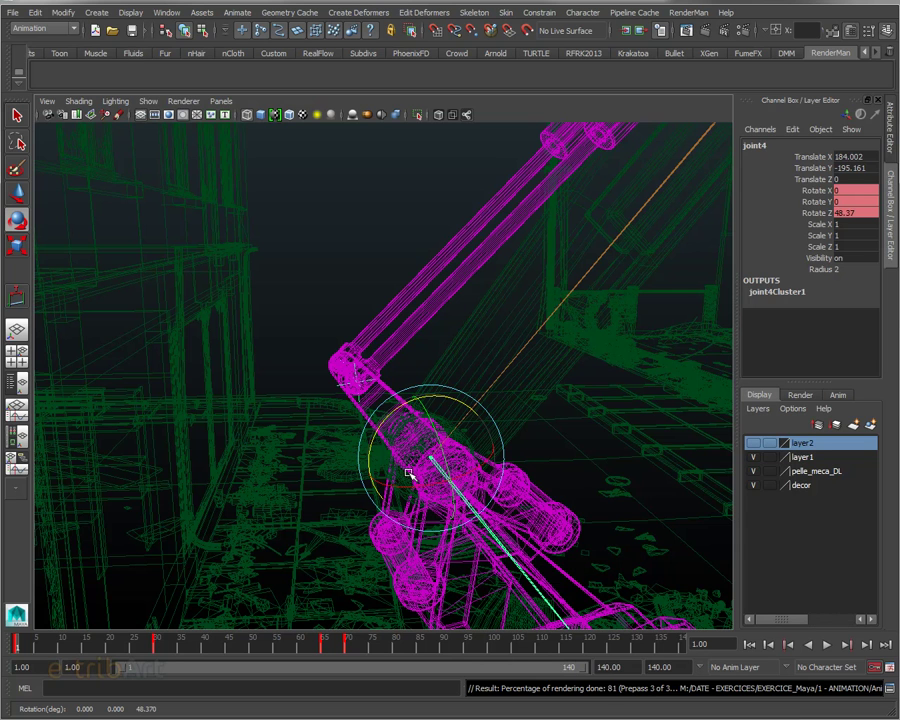
key(ctrl+z)
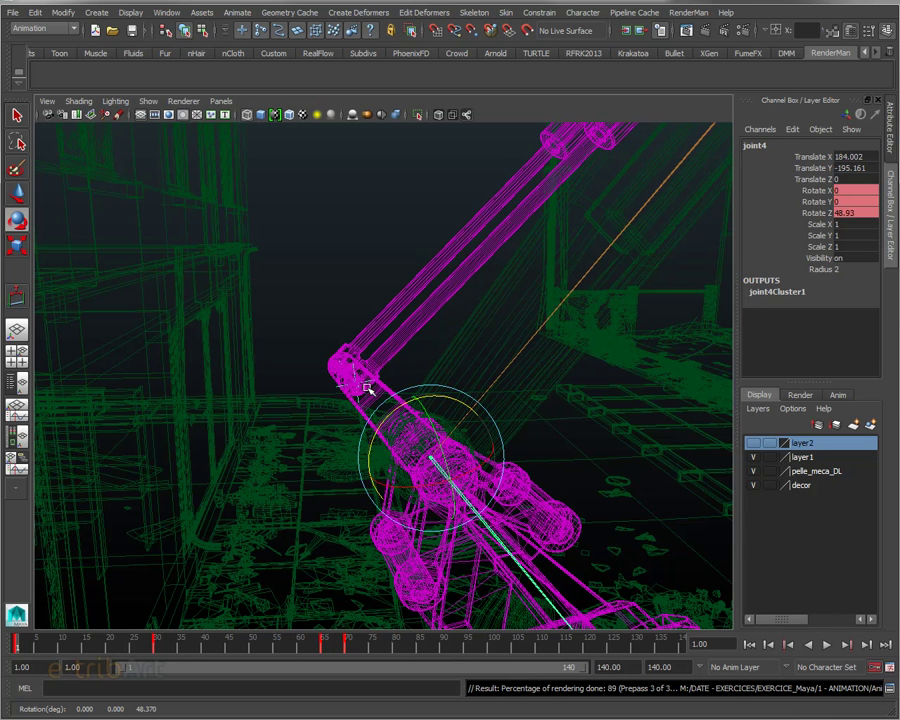
mouse_move(382, 364)
alt+right_down()
mouse_move(482, 401)
mouse_move(367, 362)
alt+right_up()
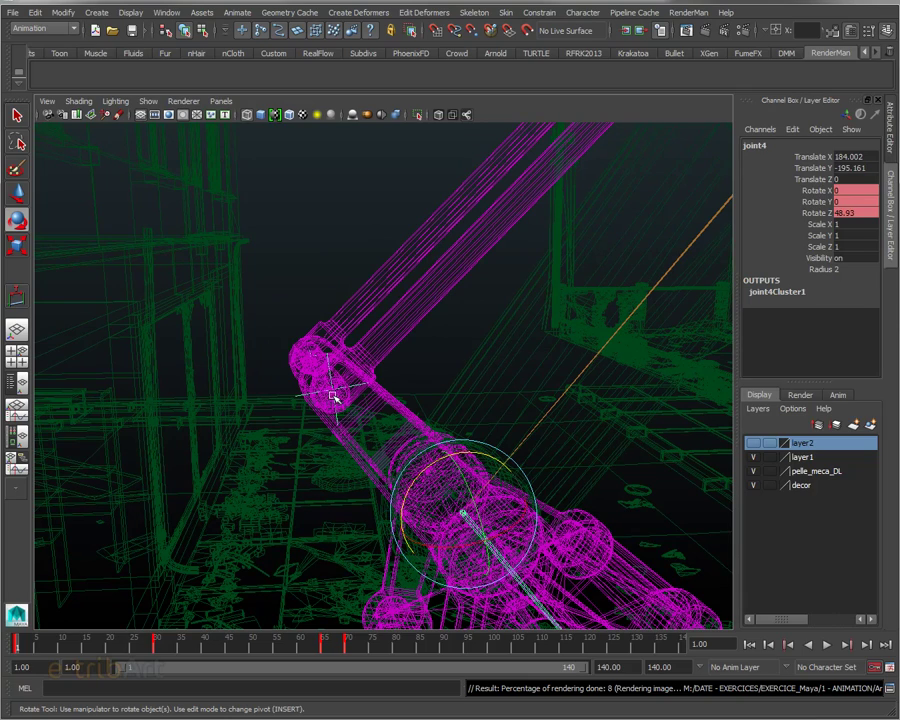
alt+drag(420, 328, 418, 328)
alt+middle_drag(418, 328, 384, 405)
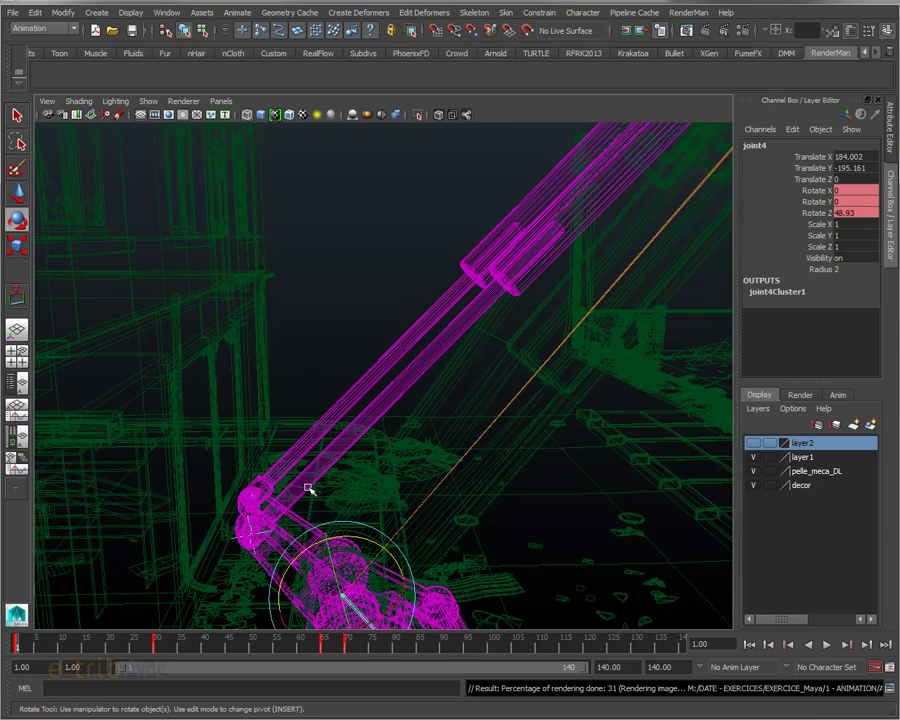
mouse_move(290, 500)
alt+middle_down()
mouse_move(320, 456)
mouse_move(333, 461)
alt+middle_up()
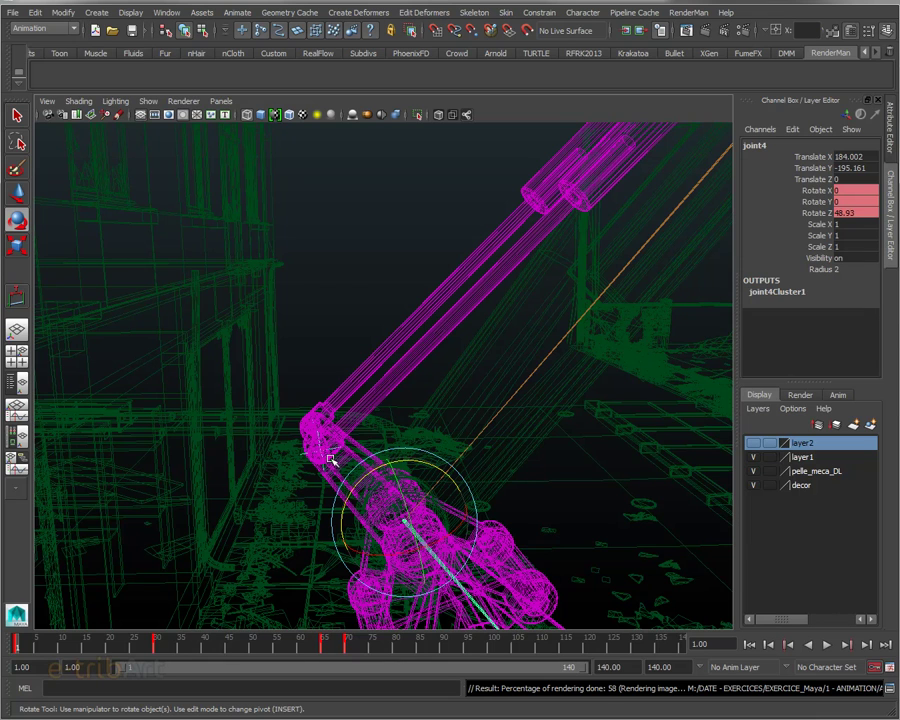
alt+middle_drag(464, 345, 332, 488)
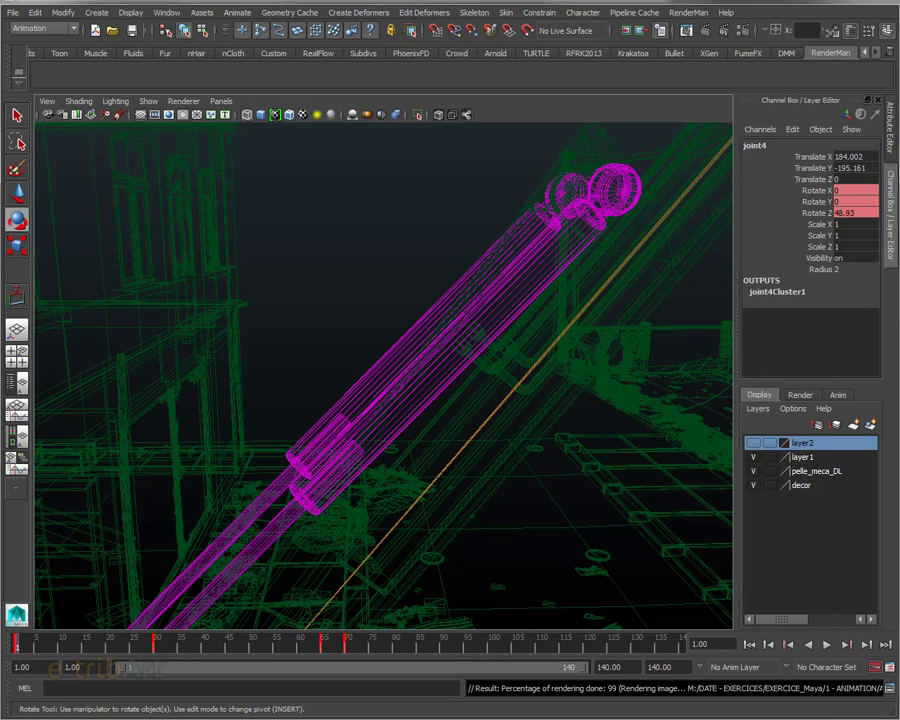
Step: Scale piston3_haut_cible uniformly to 23.461, then reframe the view and select piston_gauche
click(605, 222)
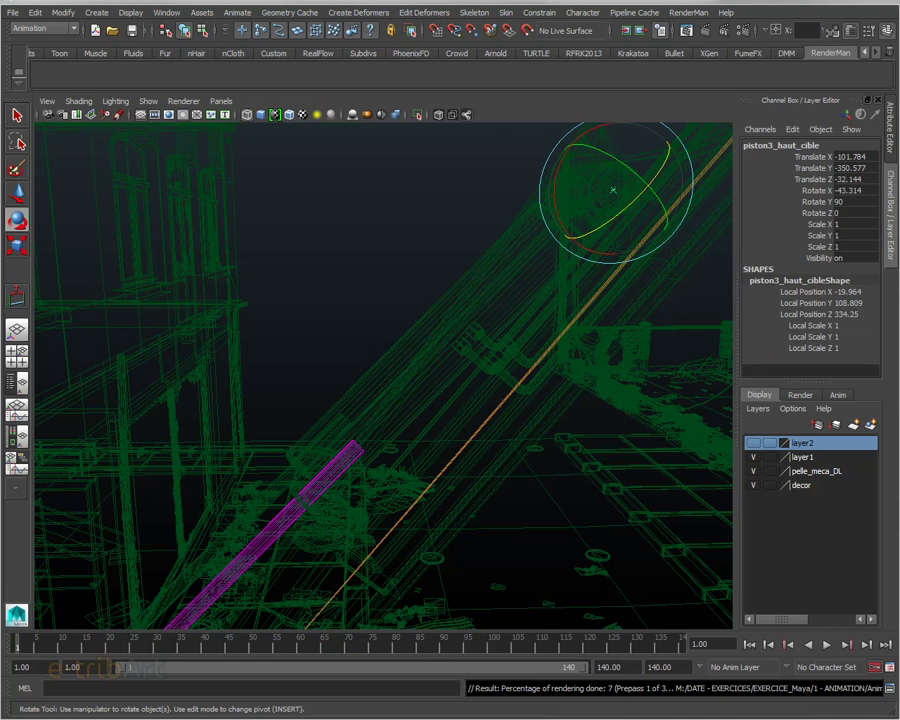
drag(626, 234, 616, 193)
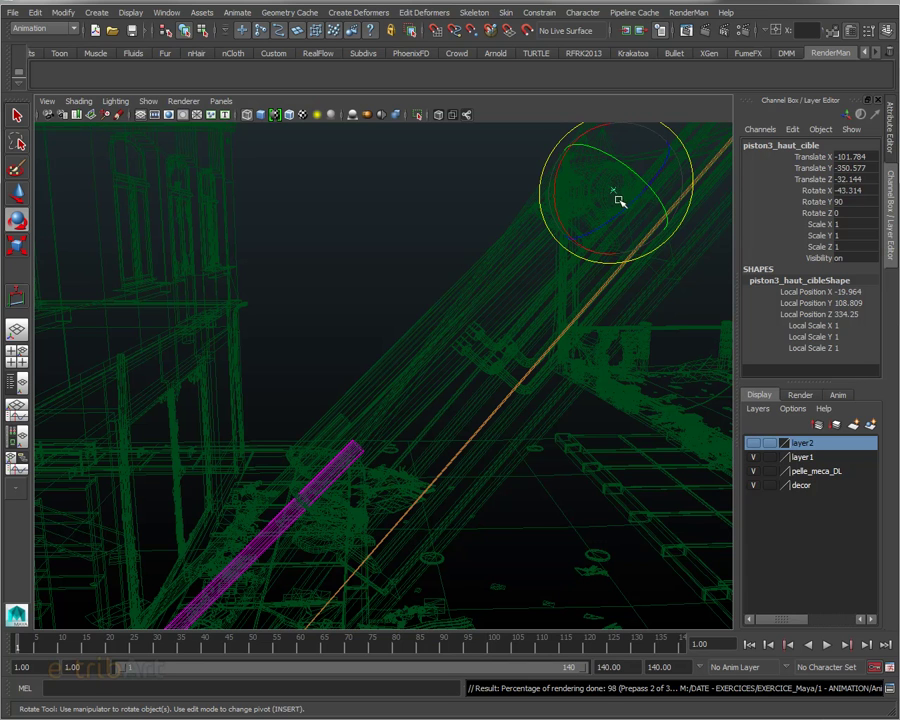
key(r)
drag(614, 189, 822, 198)
alt+drag(672, 310, 602, 318)
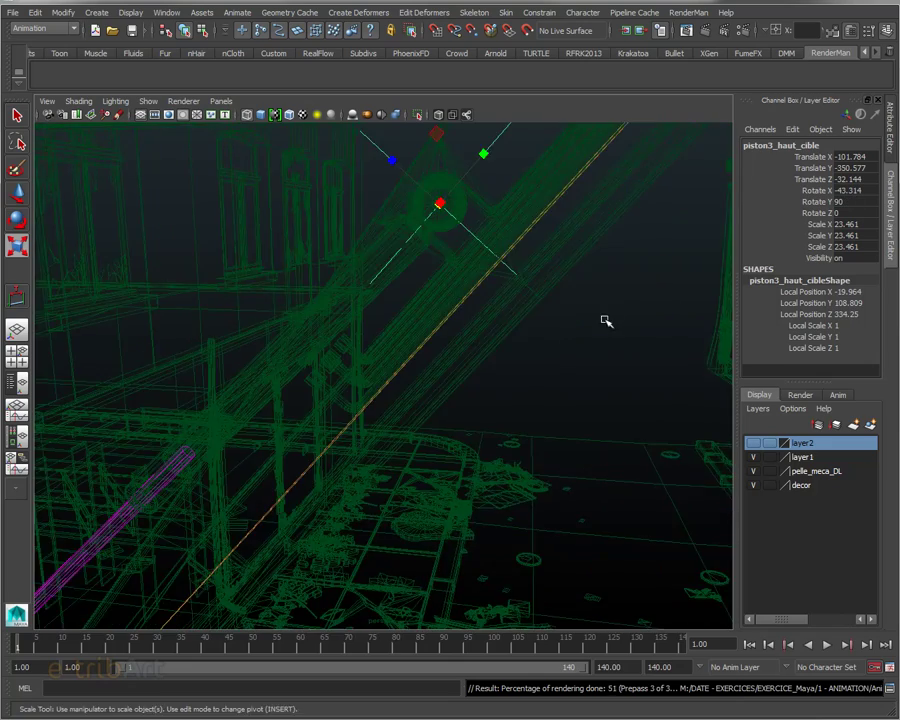
alt+middle_drag(602, 318, 757, 337)
alt+drag(723, 333, 568, 340)
alt+middle_drag(568, 340, 623, 303)
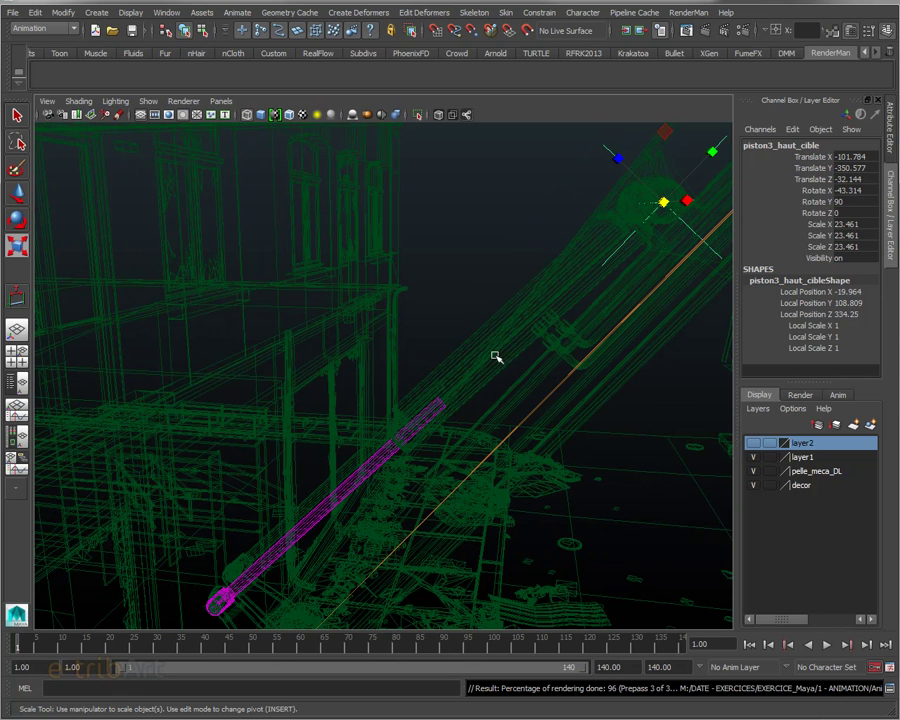
alt+drag(349, 532, 374, 524)
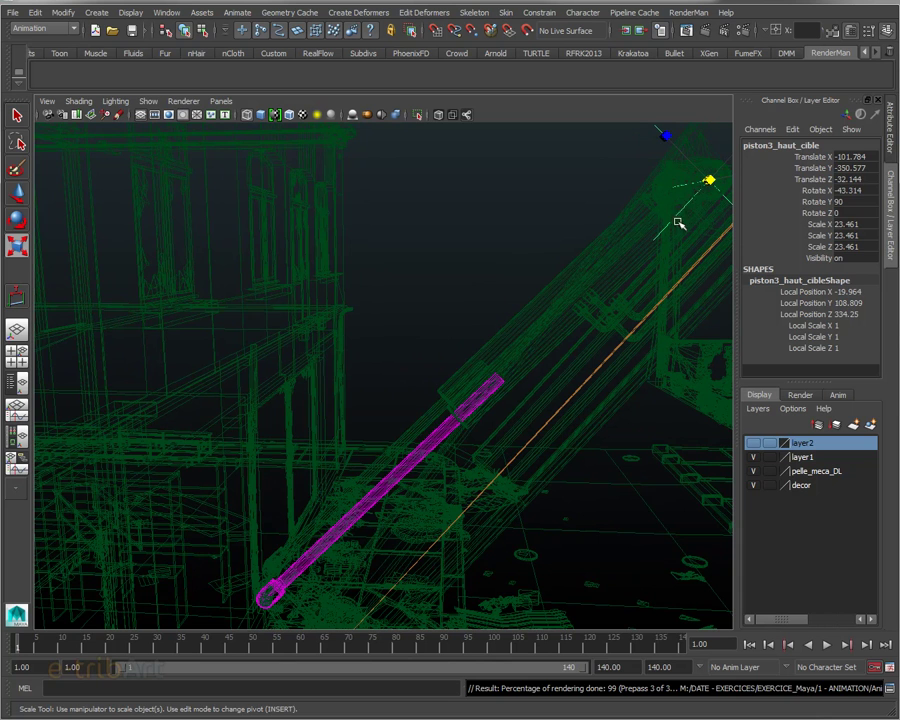
alt+middle_drag(683, 221, 640, 243)
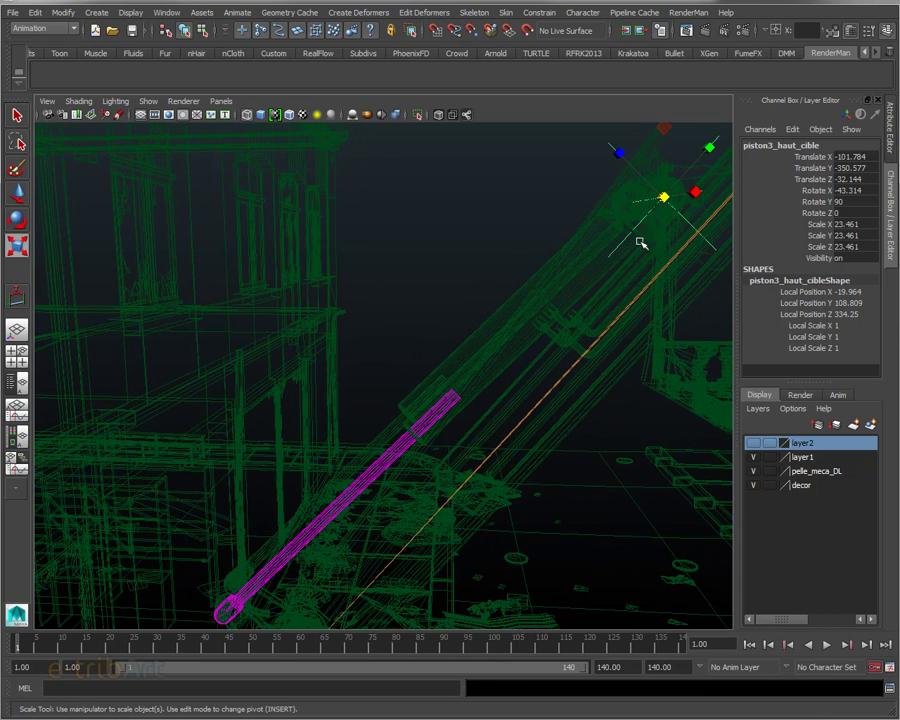
click(395, 458)
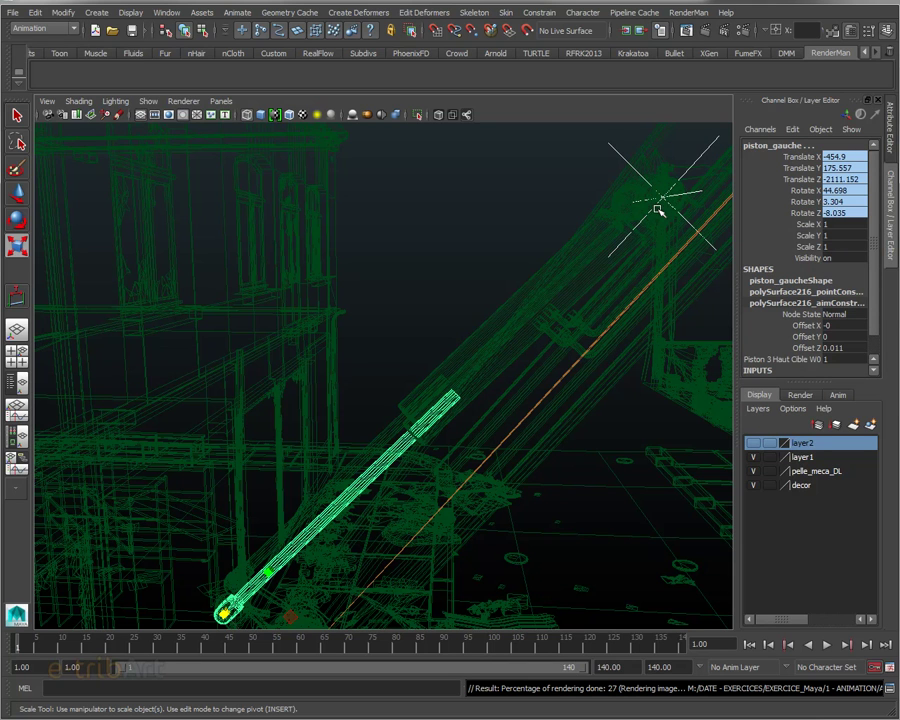
click(539, 12)
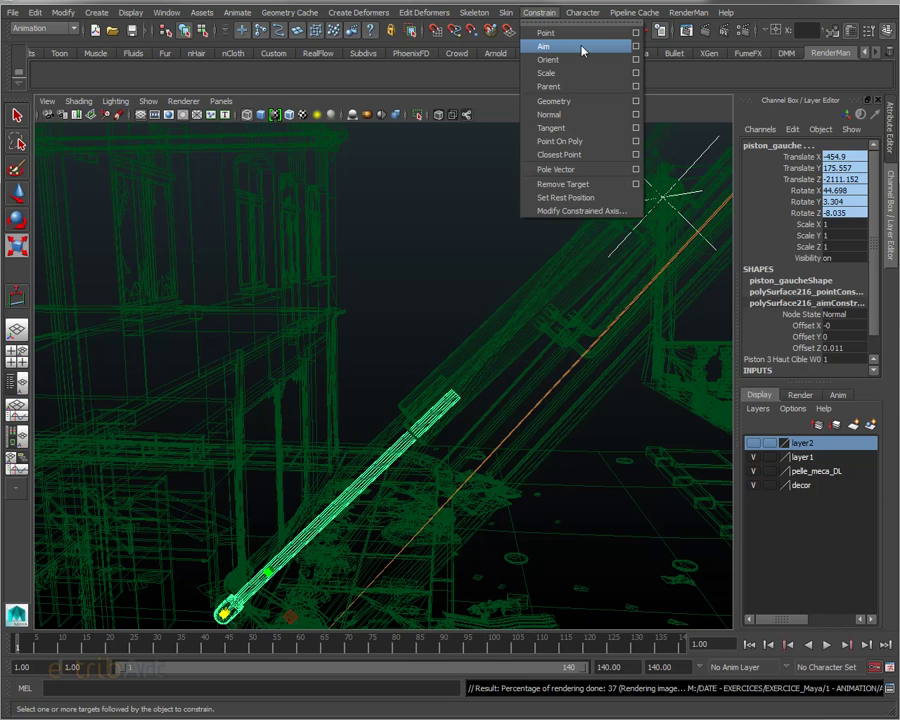
click(636, 46)
mouse_move(645, 38)
mouse_down()
mouse_move(389, 34)
mouse_move(347, 32)
mouse_move(366, 19)
mouse_move(312, 23)
mouse_up()
click(322, 62)
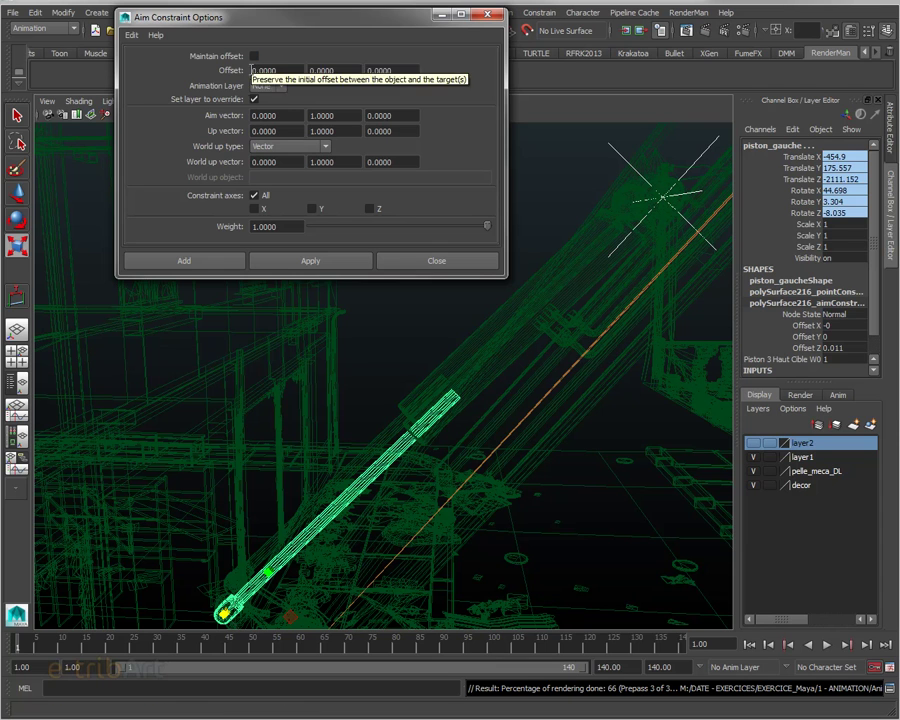
drag(323, 22, 287, 38)
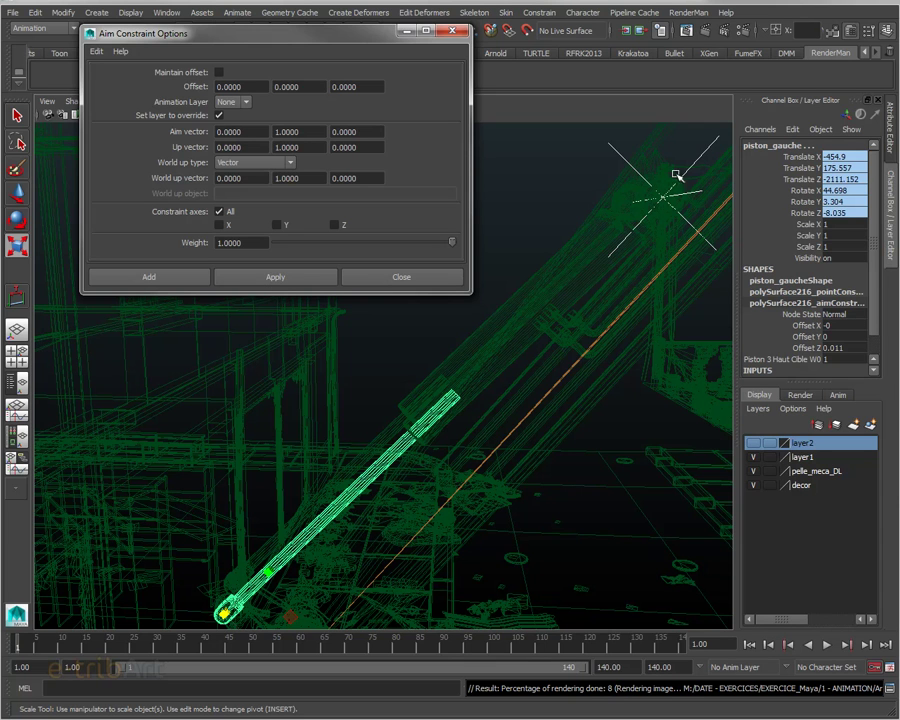
click(300, 132)
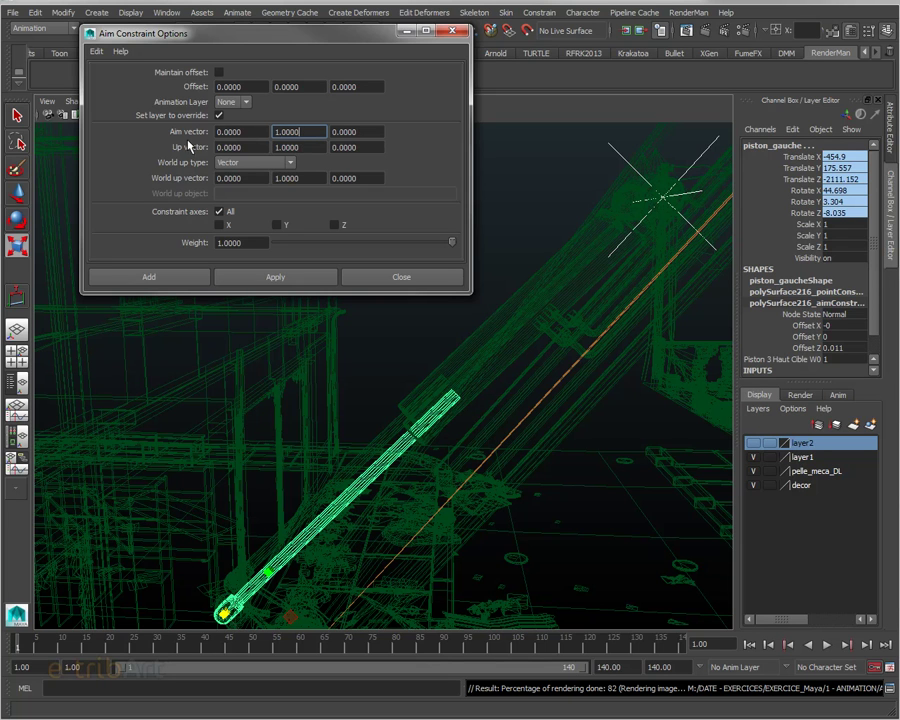
click(314, 148)
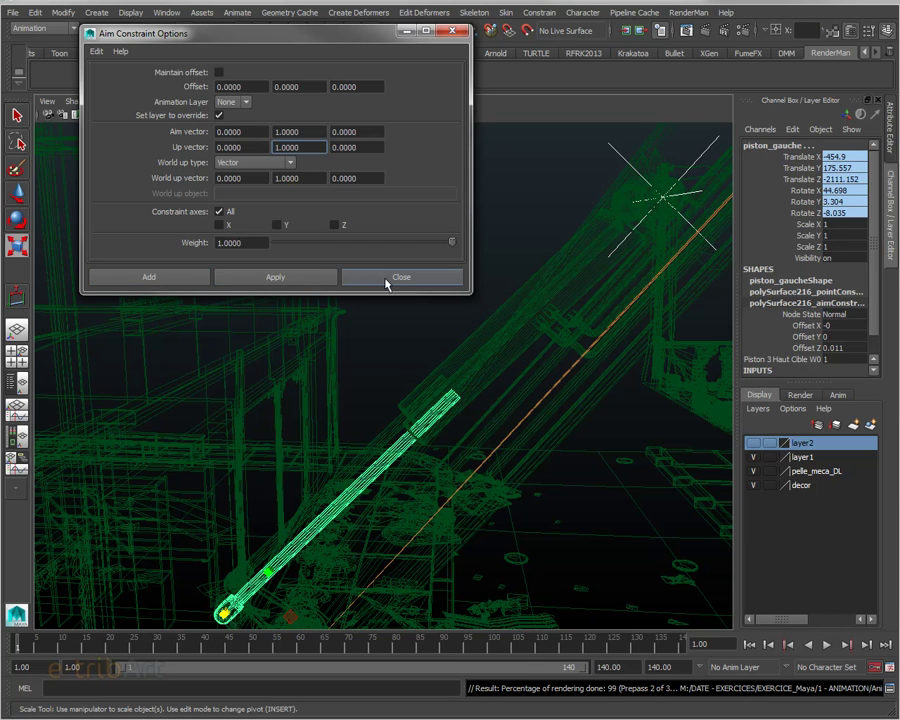
click(389, 281)
mouse_move(476, 402)
alt+mouse_down()
mouse_move(528, 283)
mouse_move(540, 279)
alt+mouse_up()
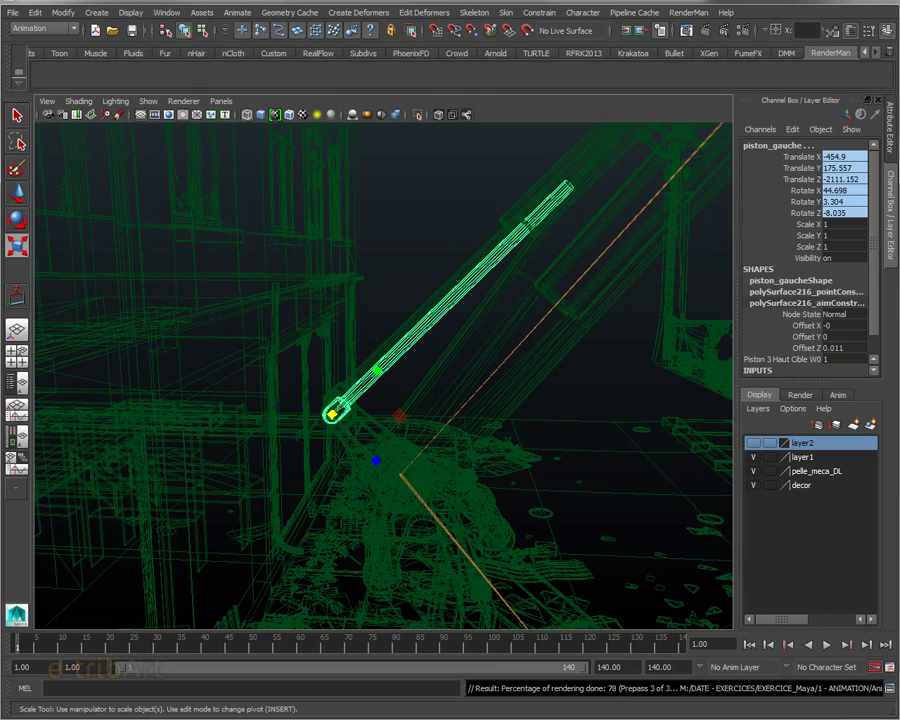
Step: Show polySurface216_aimConstraint1's attributes, with aim and up vectors both at 0, 1, 0
click(806, 302)
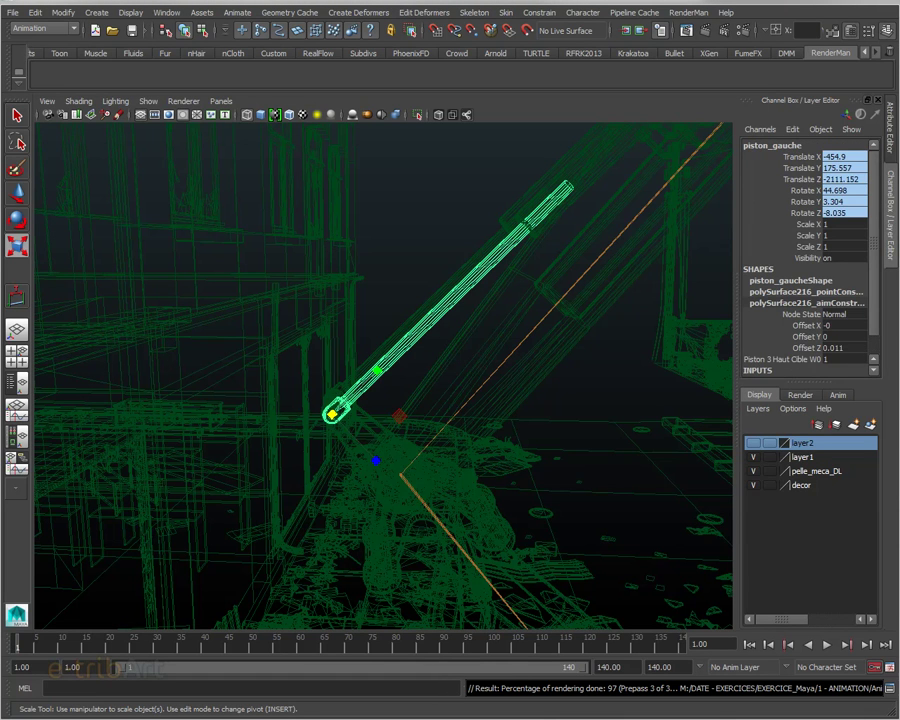
key(ctrl+a)
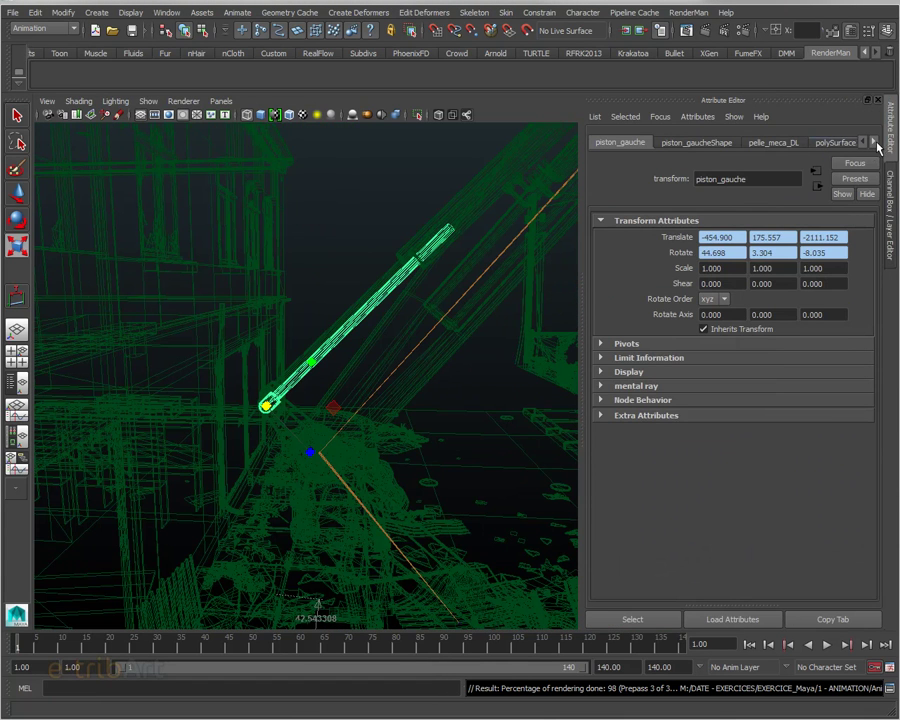
click(874, 143)
click(874, 143)
click(874, 143)
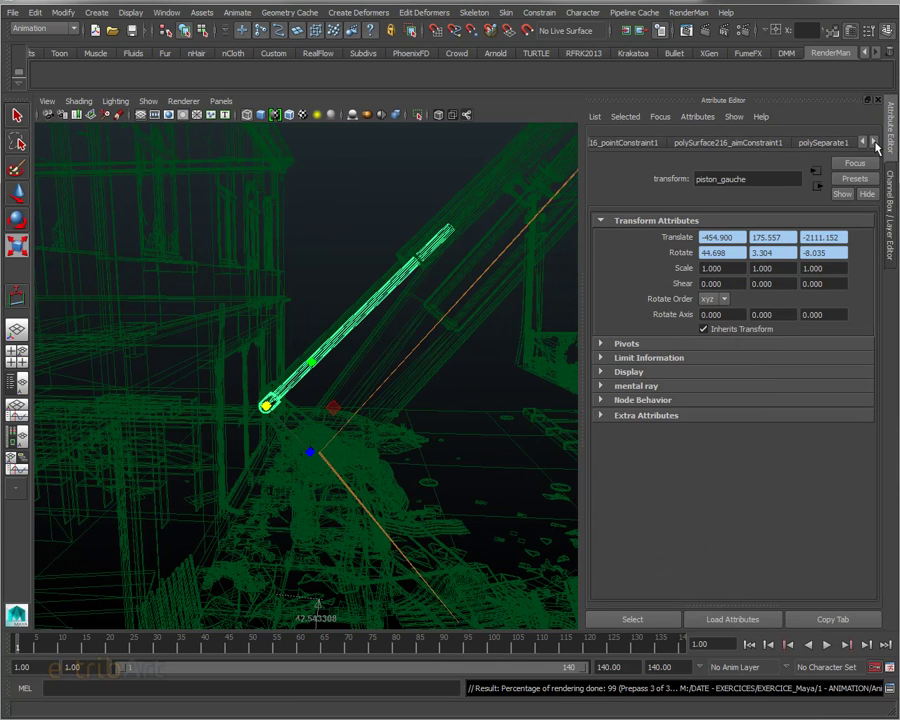
click(645, 143)
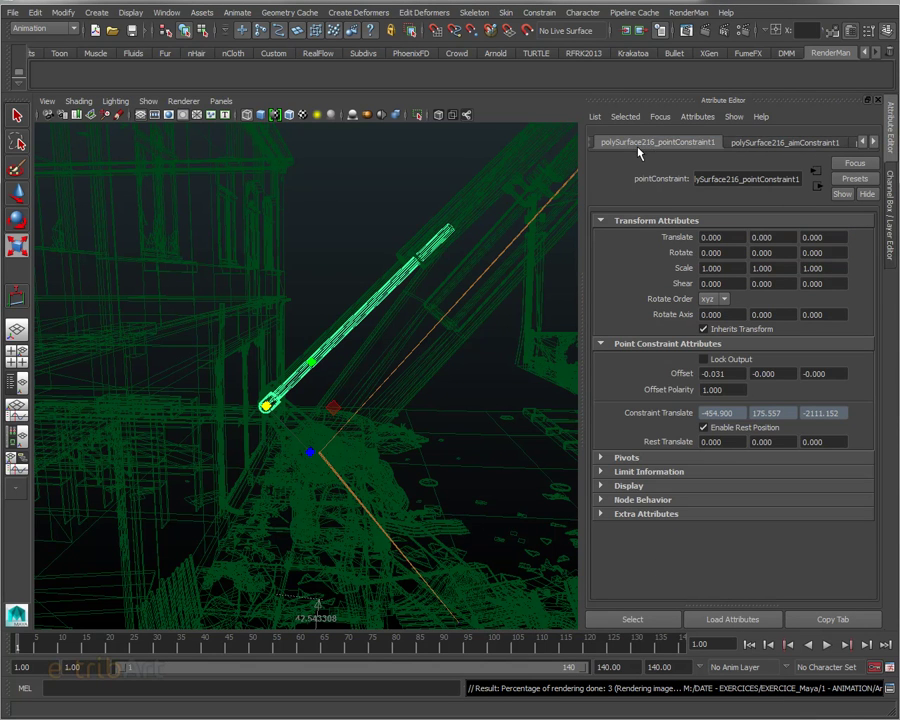
click(808, 143)
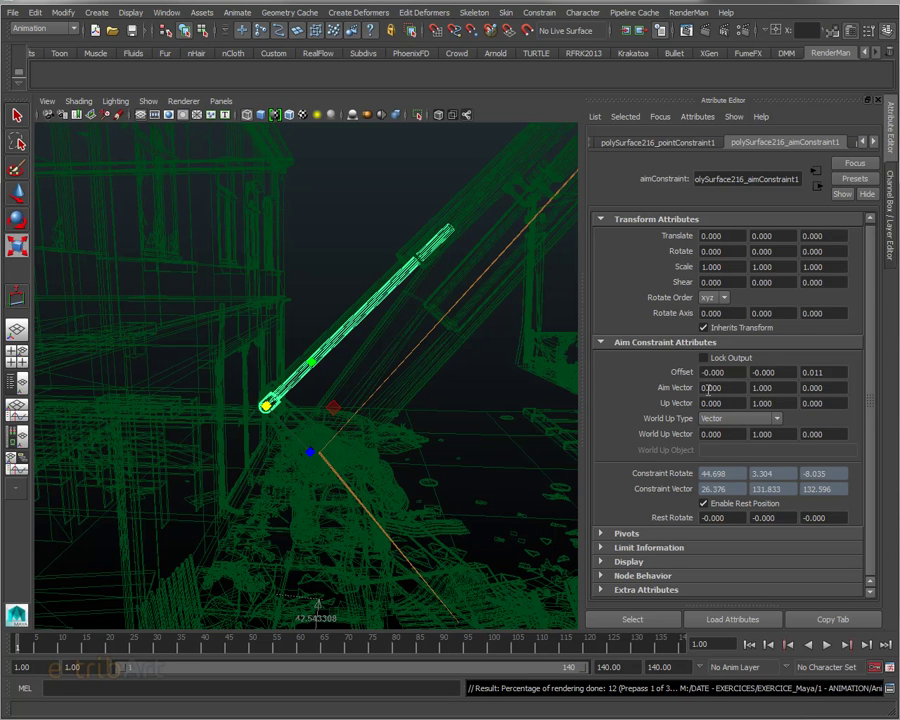
Step: Frame the piston and set the Move tool to object-space axes with larger handles
alt+right_drag(342, 412, 460, 428)
key(r)
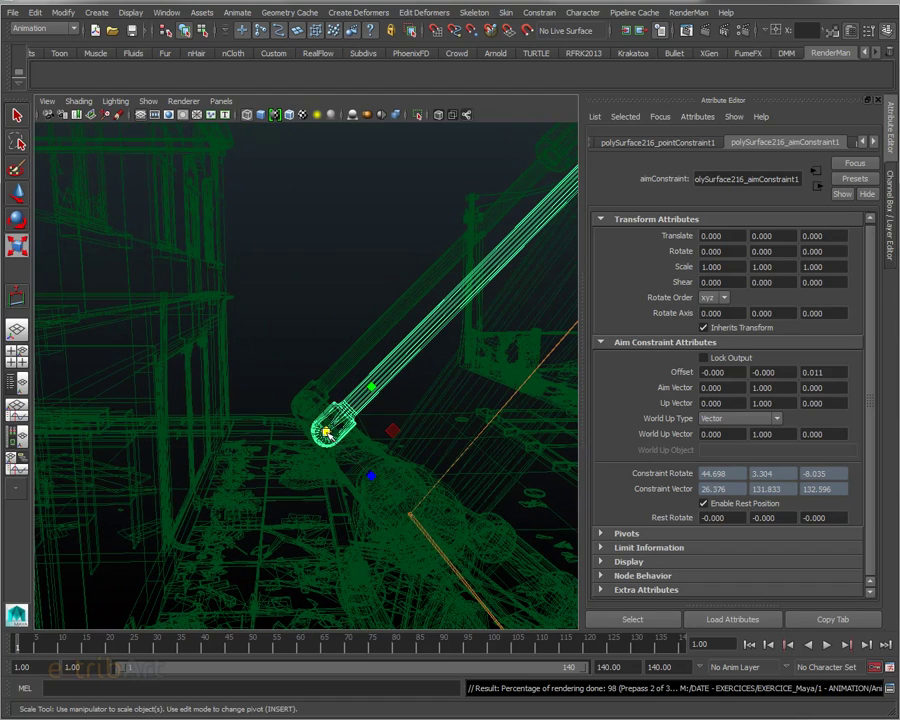
key(w)
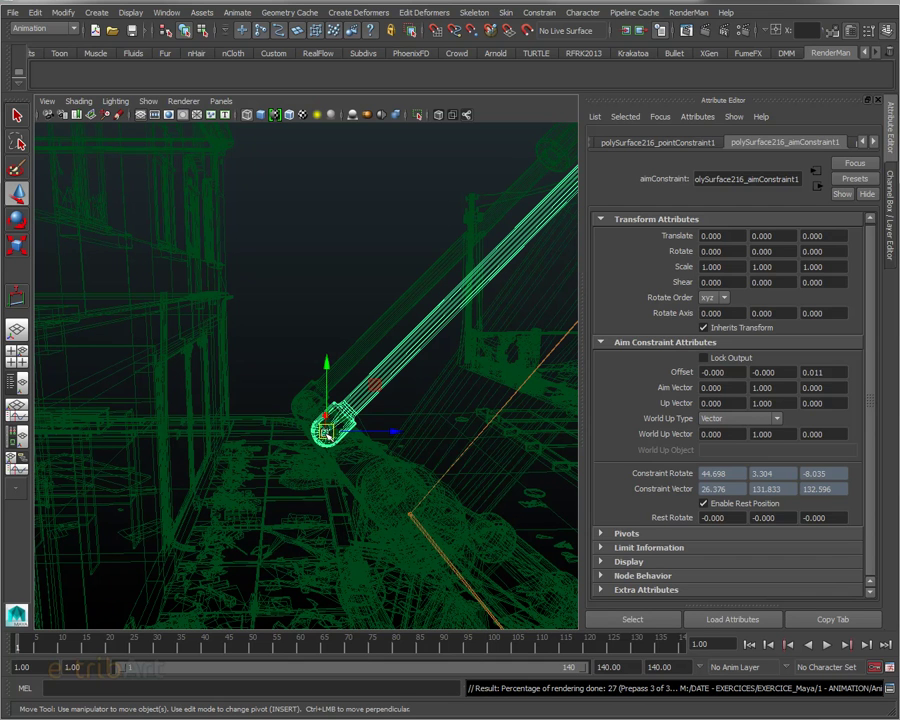
shift+right_drag(326, 432, 272, 416)
key(plus)
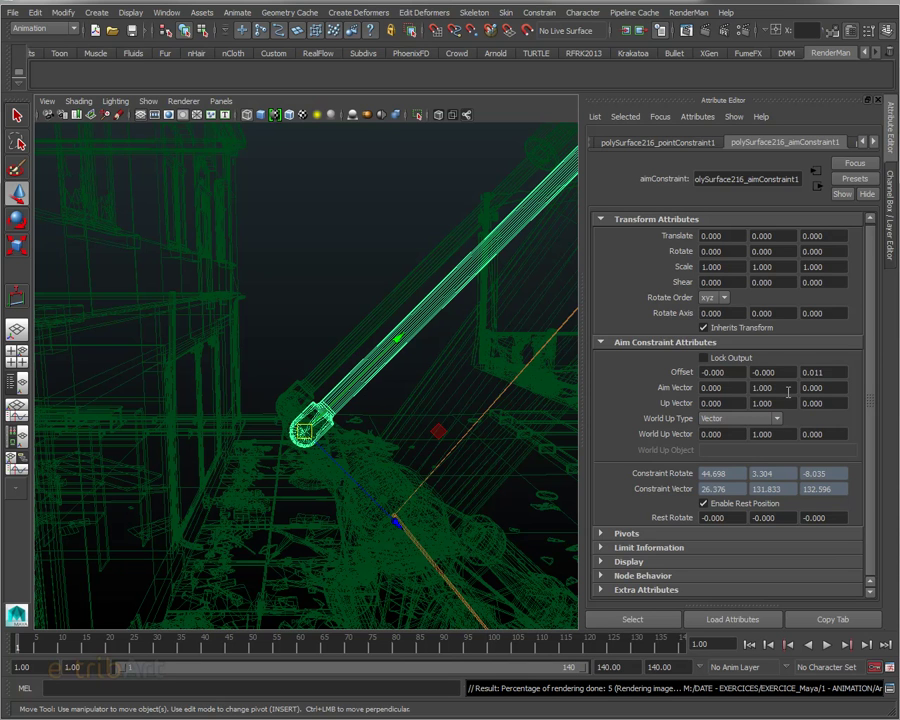
Step: Try an aim vector of 1, 0, 0 on the piston's aim constraint
double_click(775, 388)
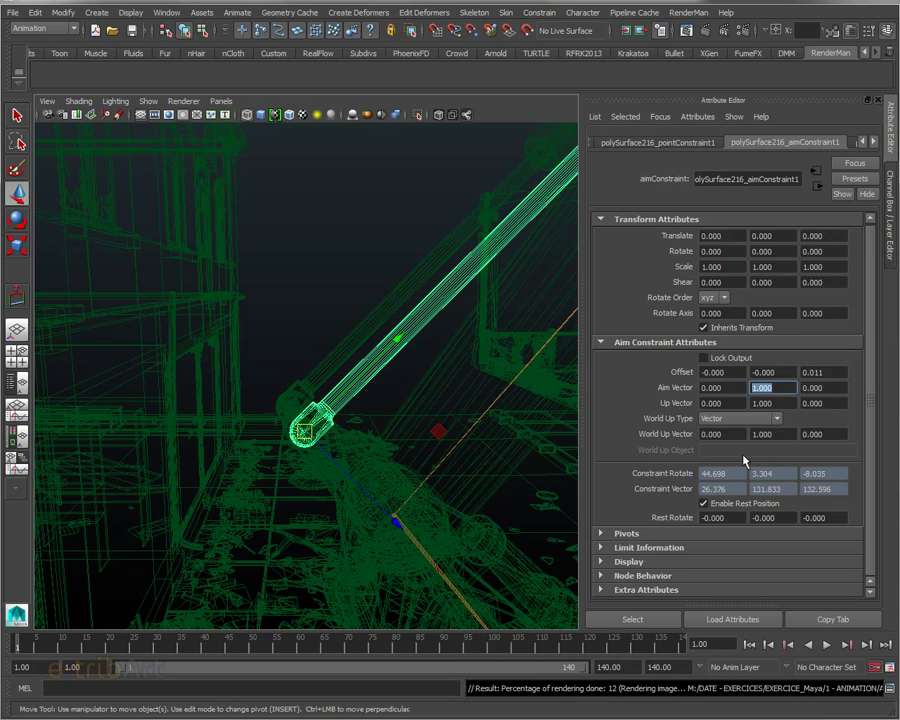
text(0)
key(Return)
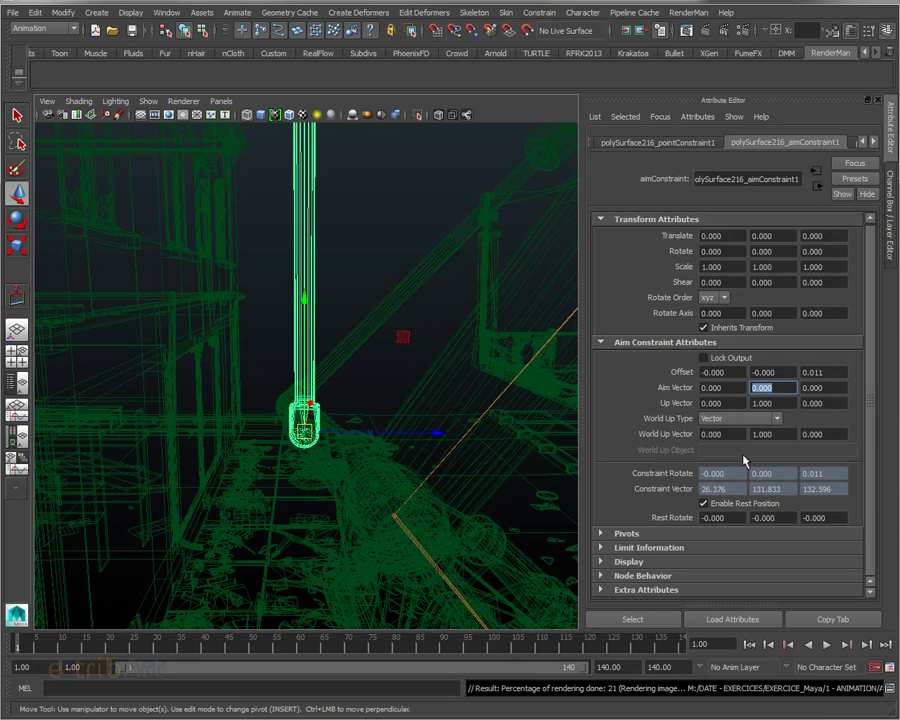
double_click(731, 390)
text(1)
key(Return)
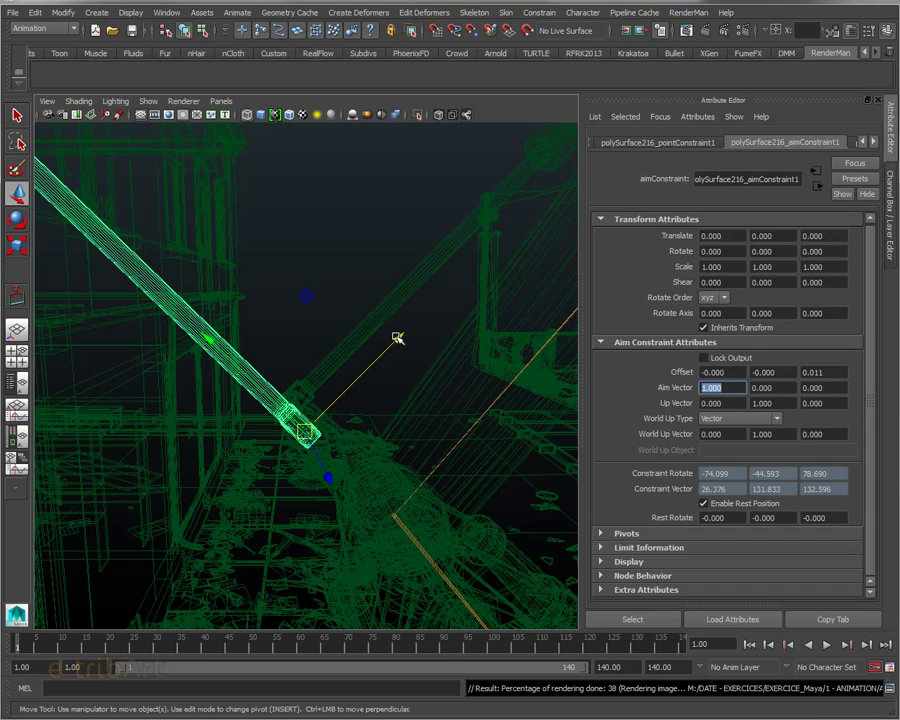
mouse_move(504, 260)
alt+mouse_down()
mouse_move(430, 287)
mouse_move(404, 364)
mouse_move(436, 323)
mouse_move(420, 284)
alt+mouse_up()
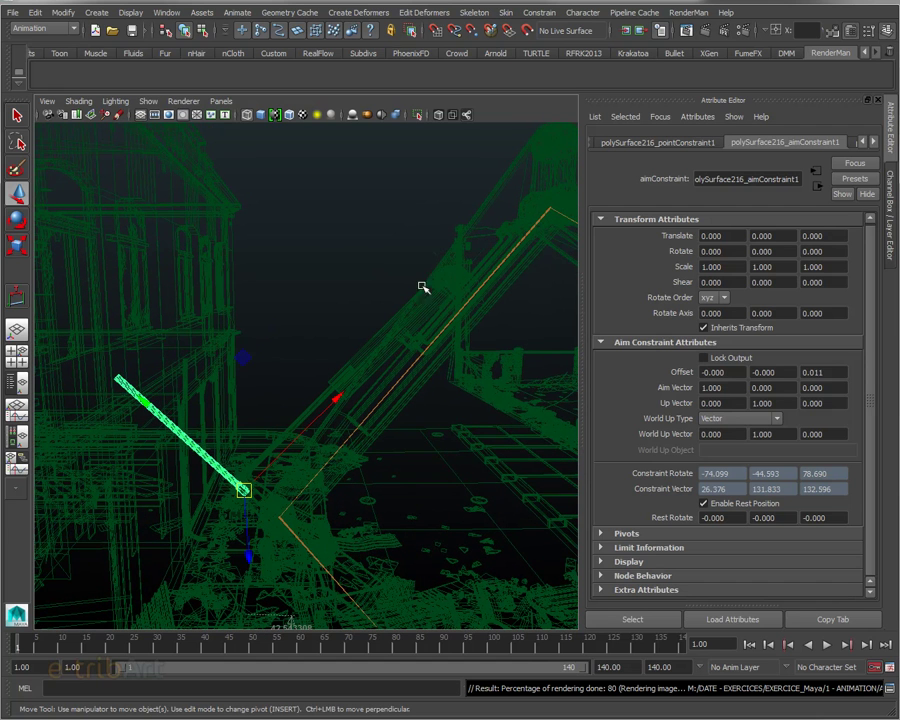
click(433, 274)
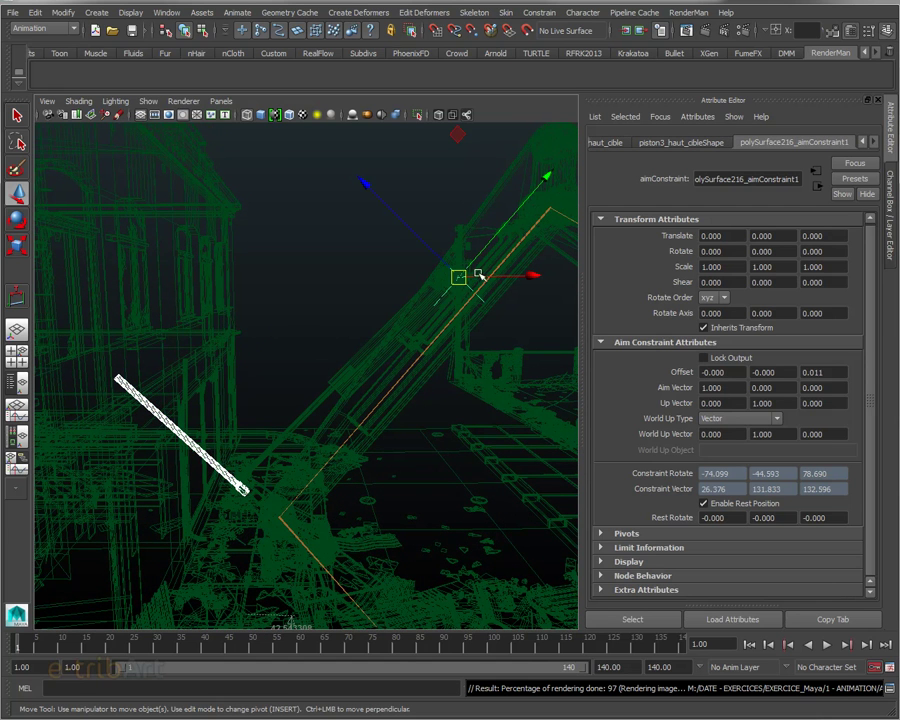
alt+middle_drag(315, 484, 420, 420)
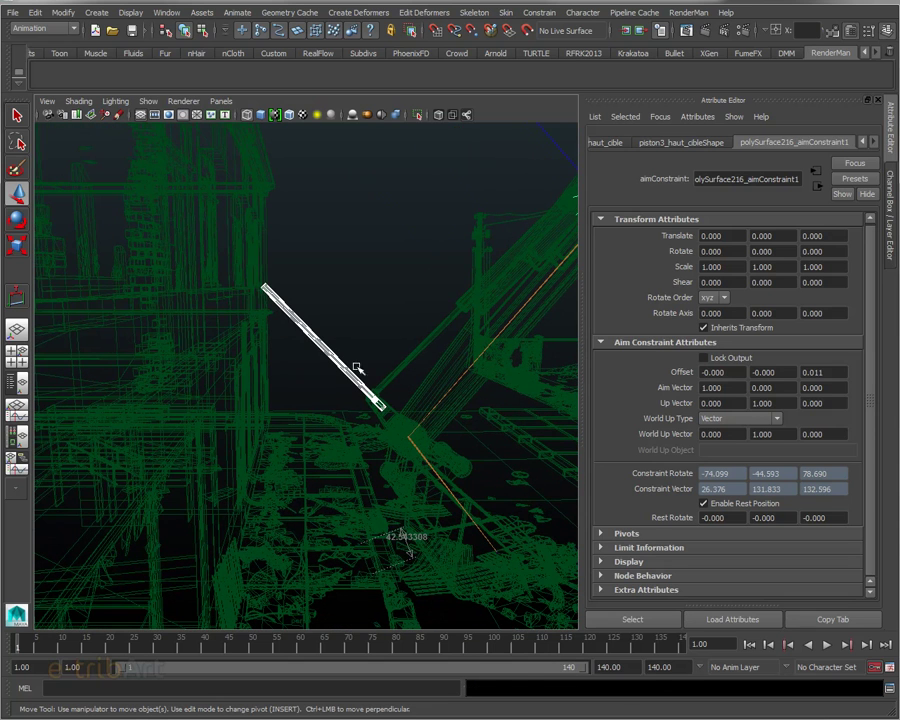
Step: Return the aim vector to 0, 1, 0
drag(727, 390, 670, 386)
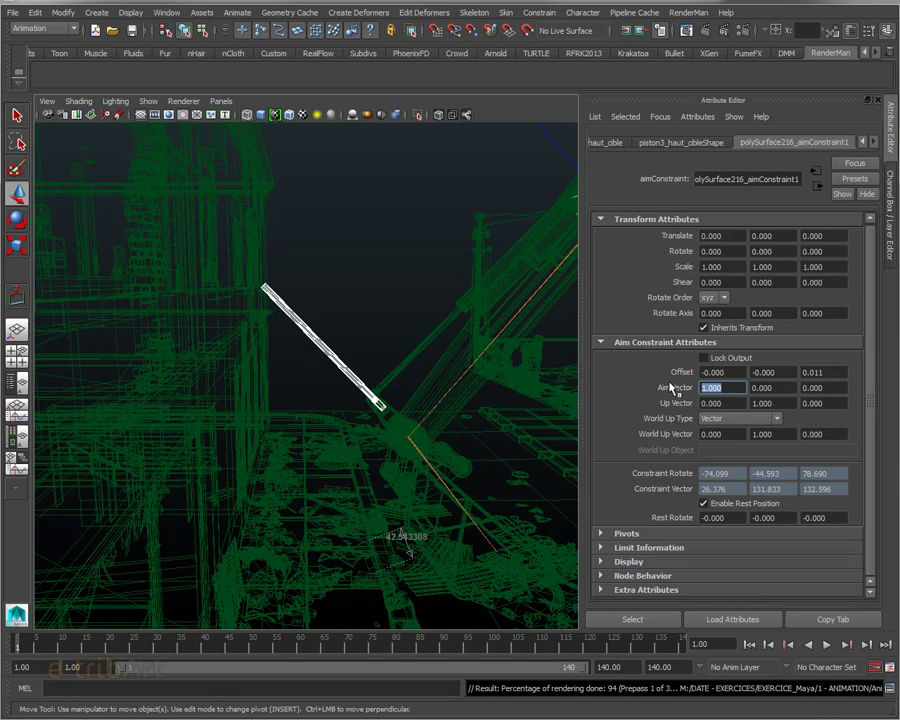
text(0)
key(Tab)
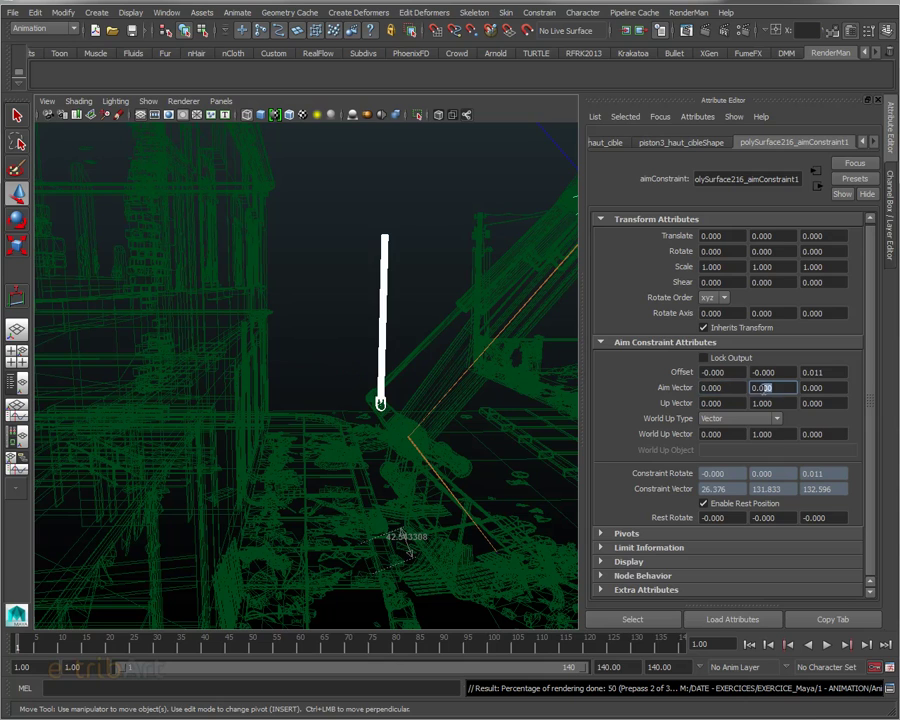
text(1)
key(Return)
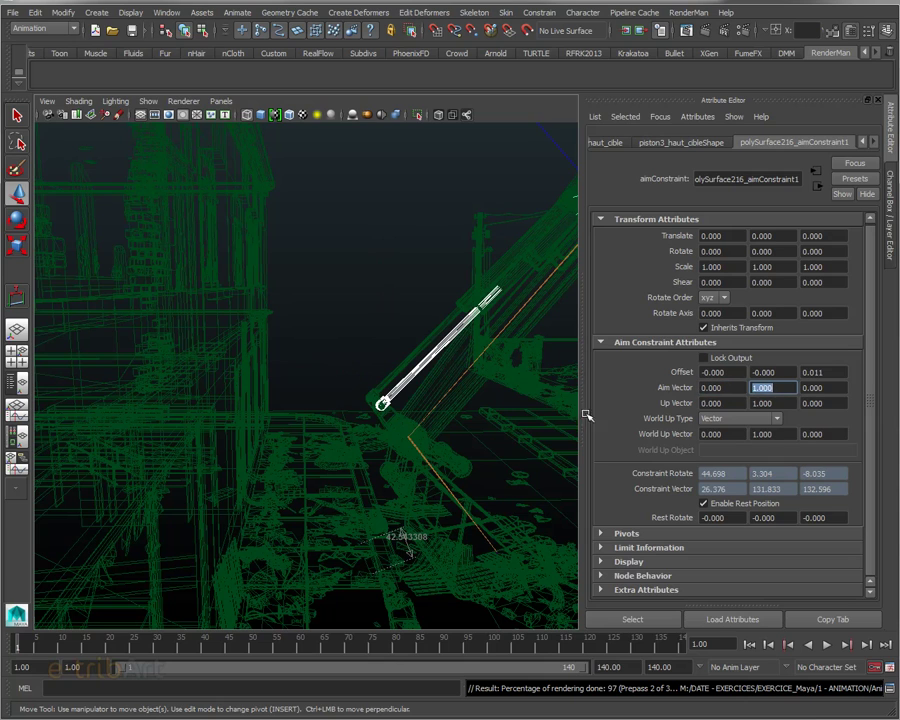
mouse_move(448, 392)
alt+right_down()
mouse_move(479, 448)
mouse_move(418, 466)
alt+right_up()
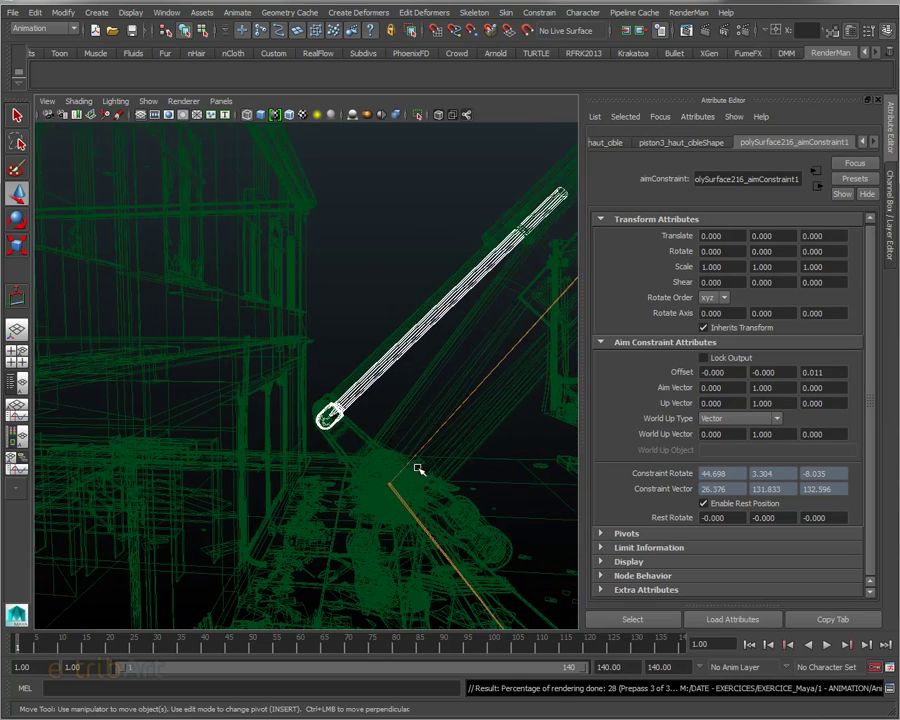
Step: Try an aim vector of 0.5, 0.5, 0
double_click(726, 390)
text(0.5)
key(Return)
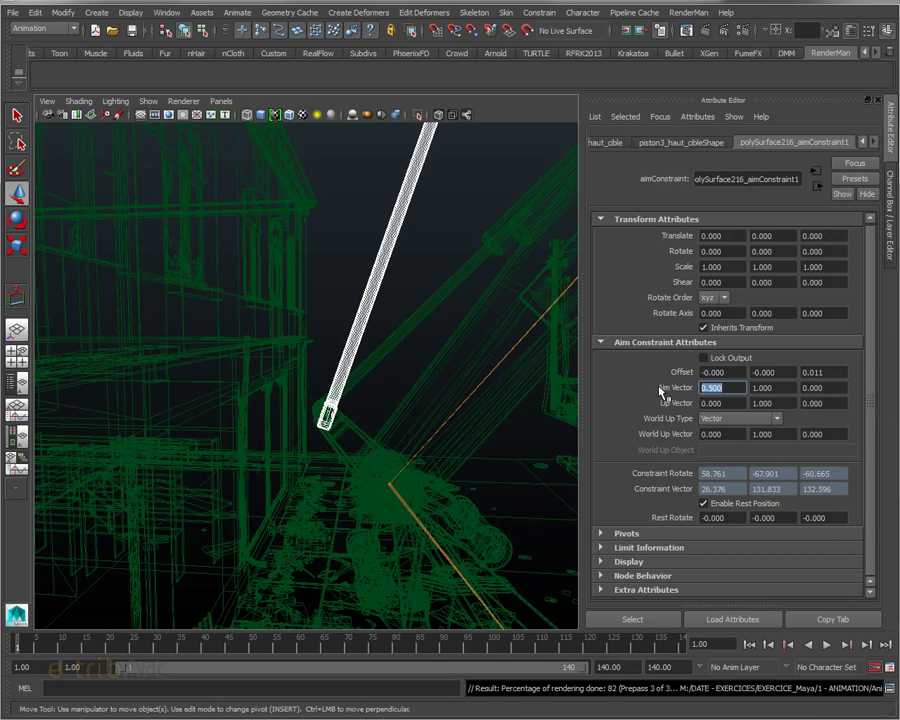
double_click(786, 390)
text(0.5)
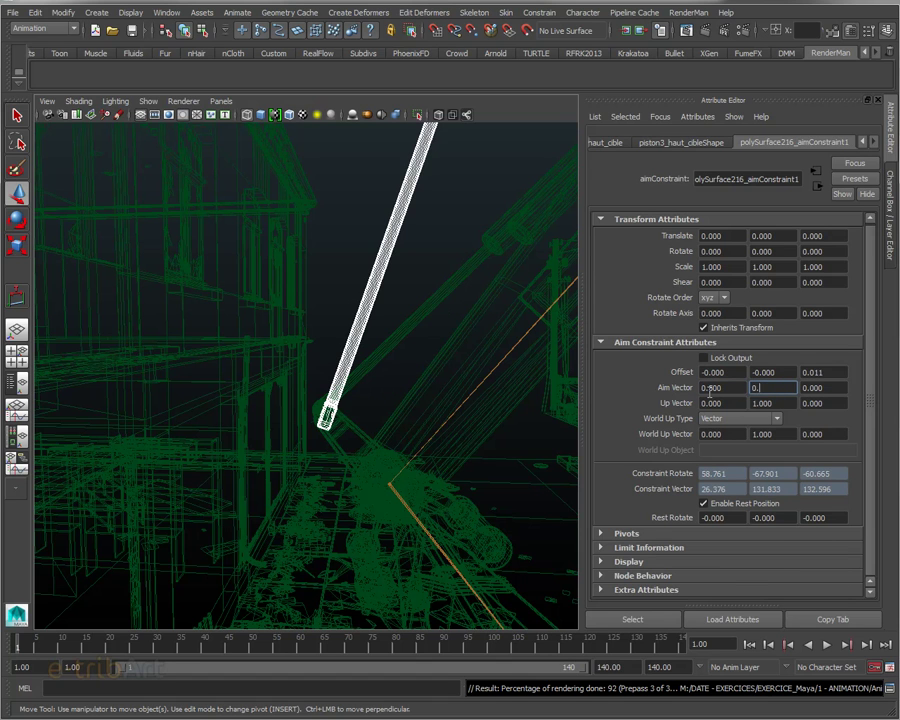
key(Return)
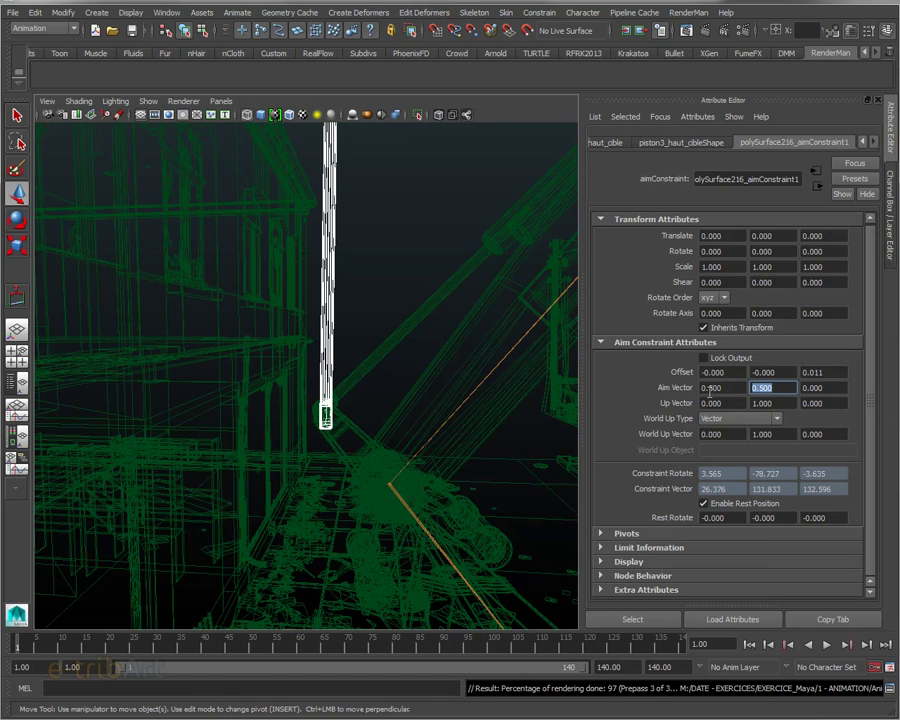
Step: Restore the aim vector to 0, 1, 0 again
click(736, 387)
drag(744, 390, 704, 388)
text(0)
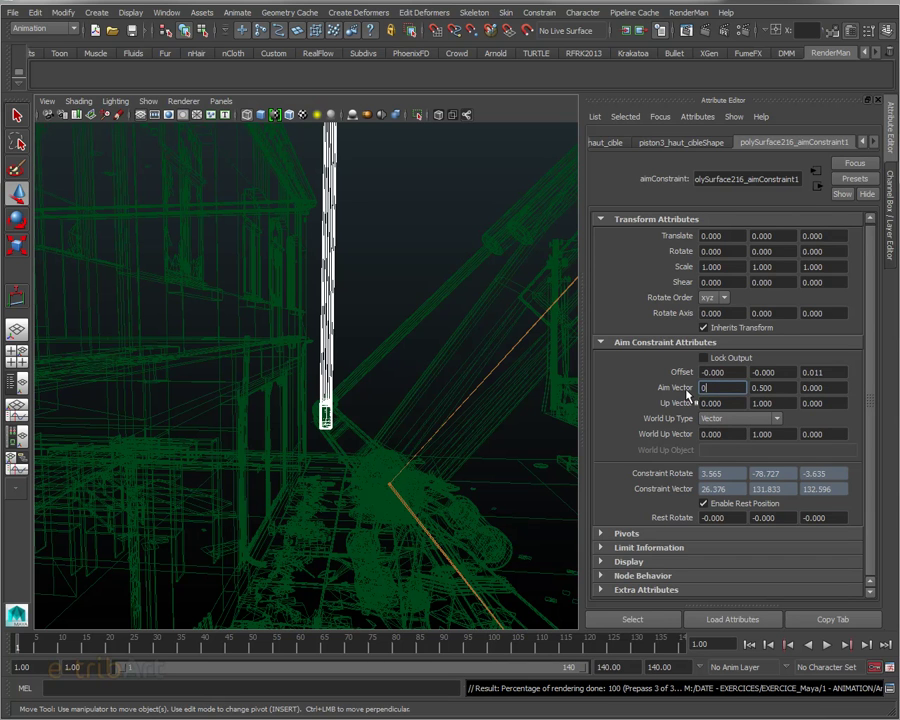
key(Tab)
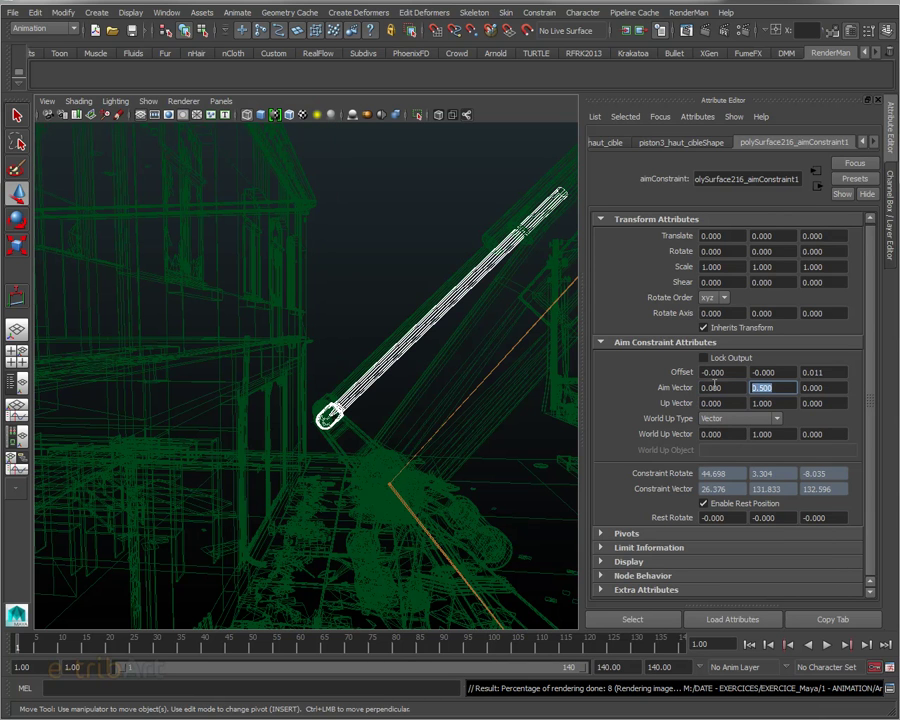
text(1)
key(Return)
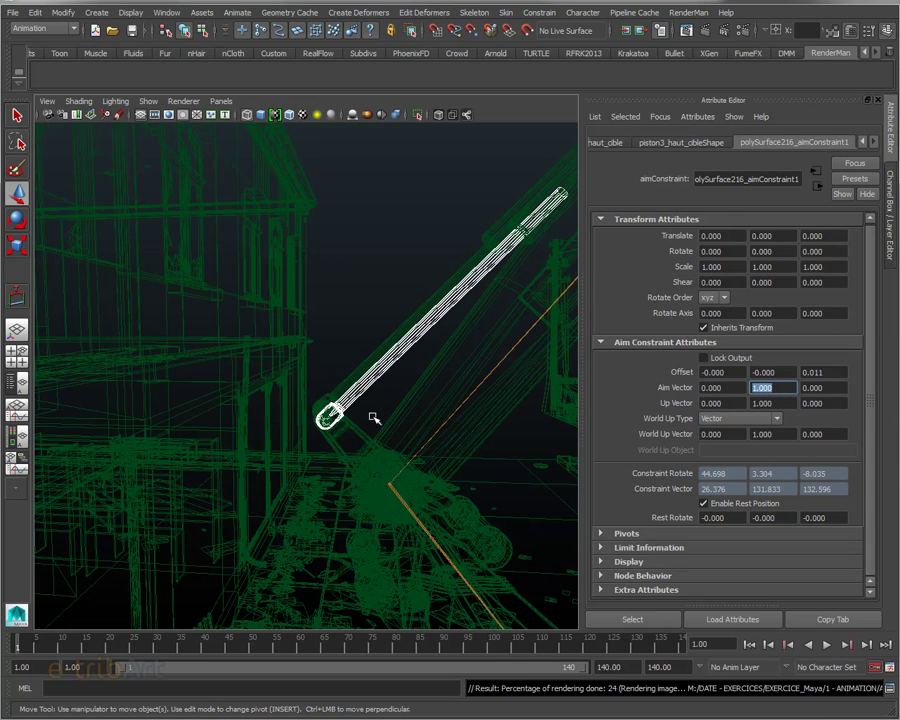
Step: Set the aim constraint's up vector to 1, 0, 0 and inspect the piston
click(787, 402)
double_click(784, 402)
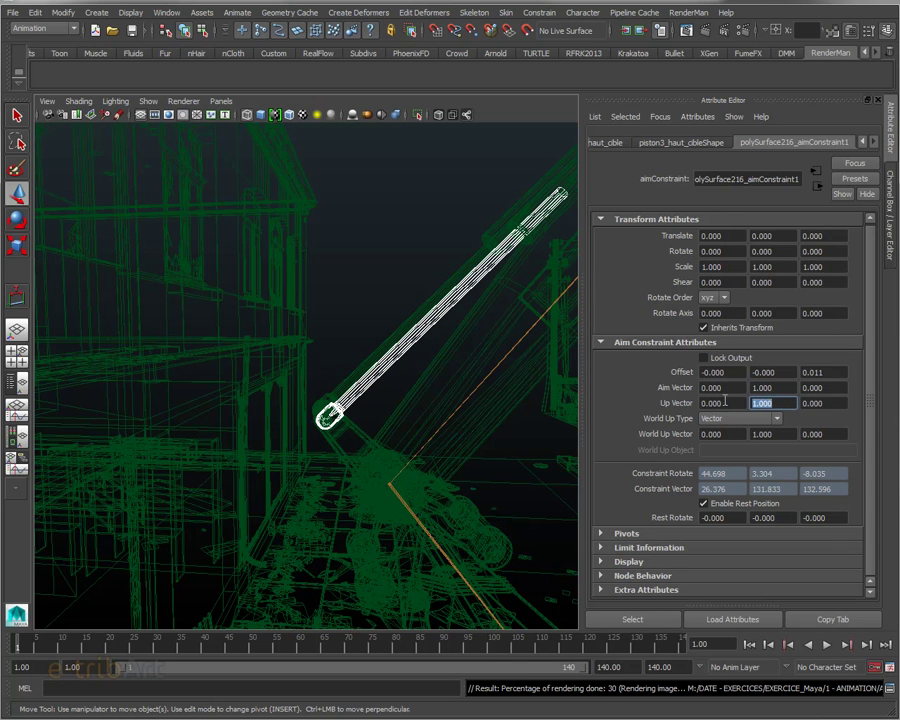
text(0)
key(Return)
click(704, 403)
text(1.000)
key(Return)
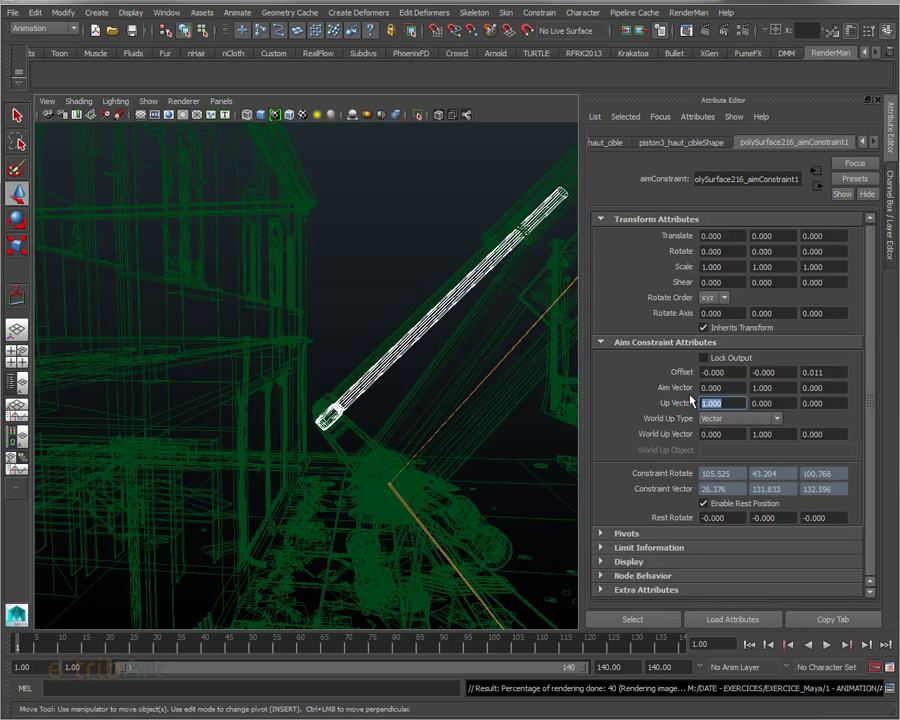
mouse_move(309, 440)
alt+mouse_down()
mouse_move(328, 428)
mouse_move(376, 456)
alt+mouse_up()
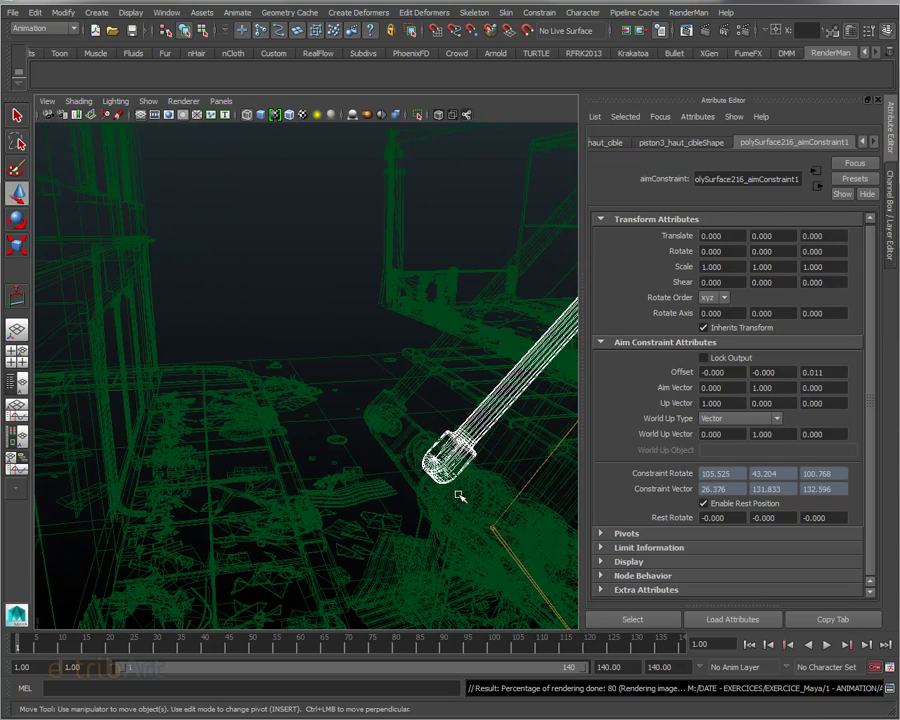
Step: Switch to shaded display and select the piston rod near the arm joint
key(5)
scroll(440, 460, up, 3)
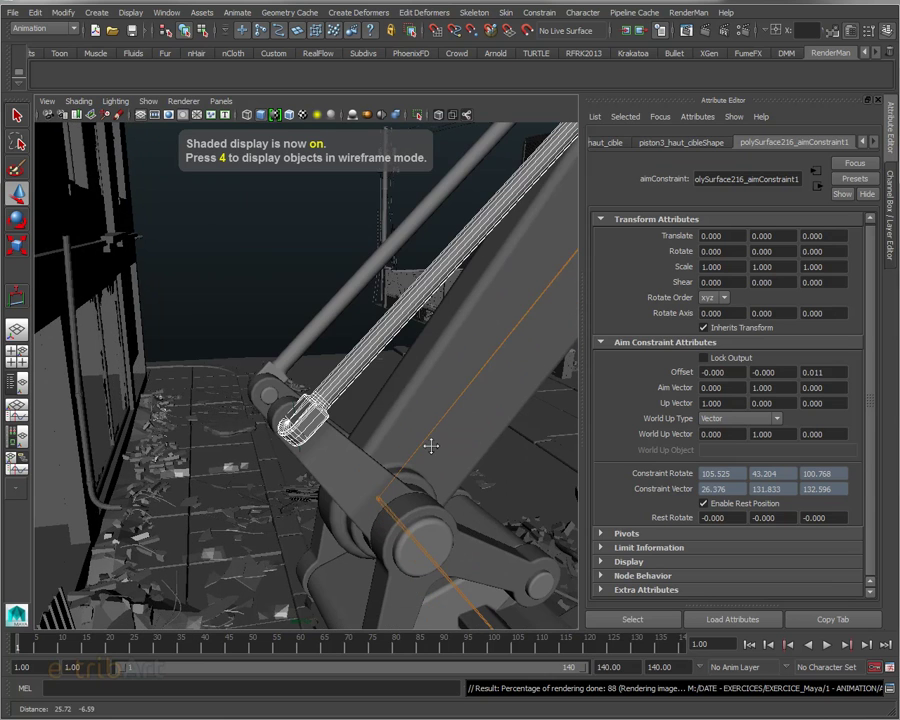
mouse_move(431, 446)
alt+mouse_down()
mouse_move(480, 440)
mouse_move(420, 468)
alt+mouse_up()
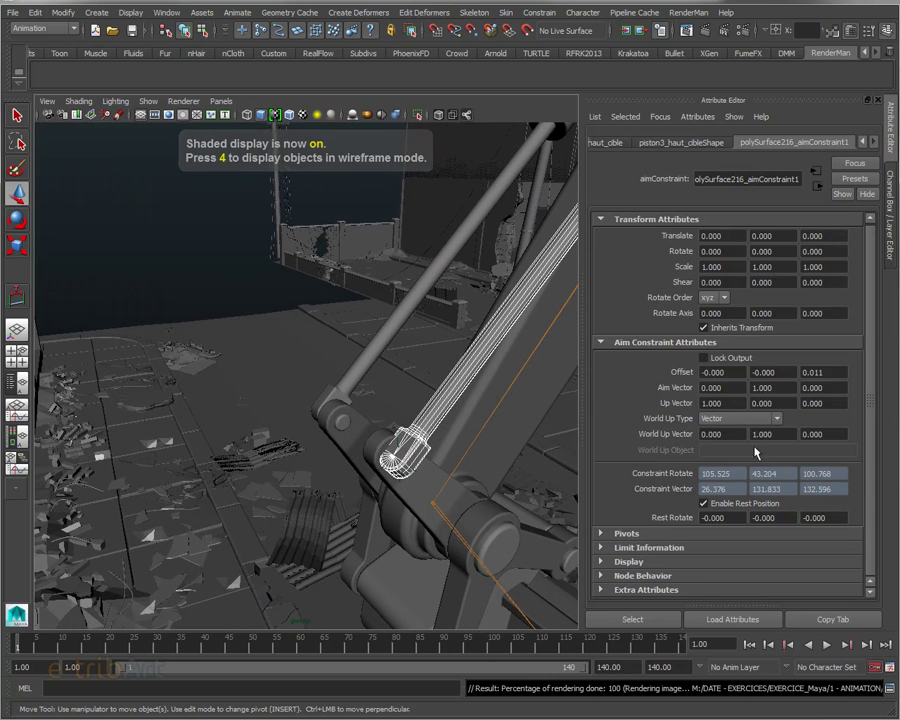
click(418, 451)
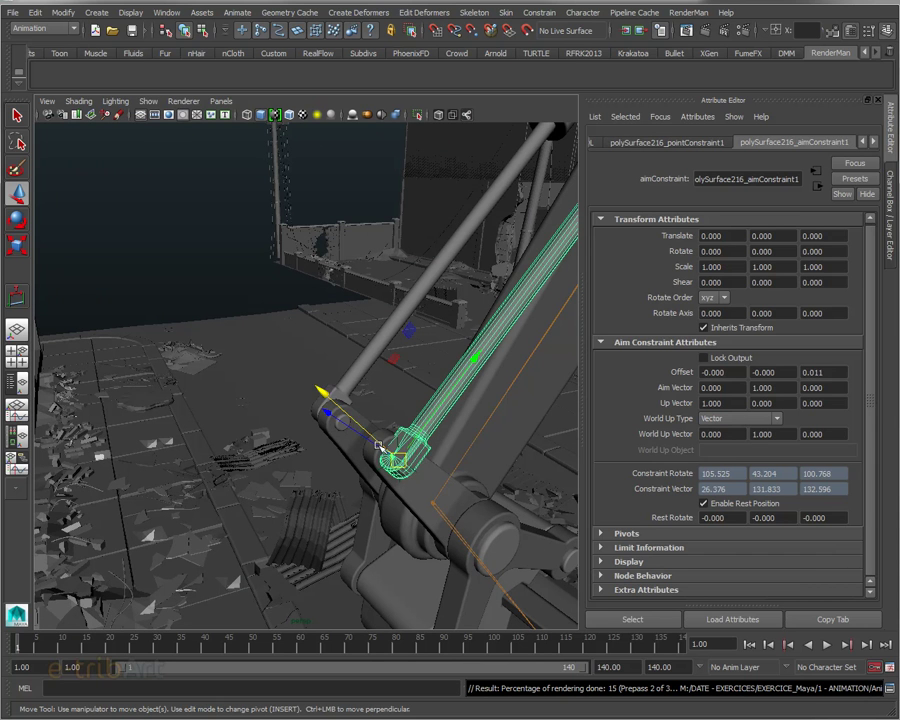
mouse_move(418, 451)
alt+mouse_down()
mouse_move(364, 457)
mouse_move(250, 322)
alt+mouse_up()
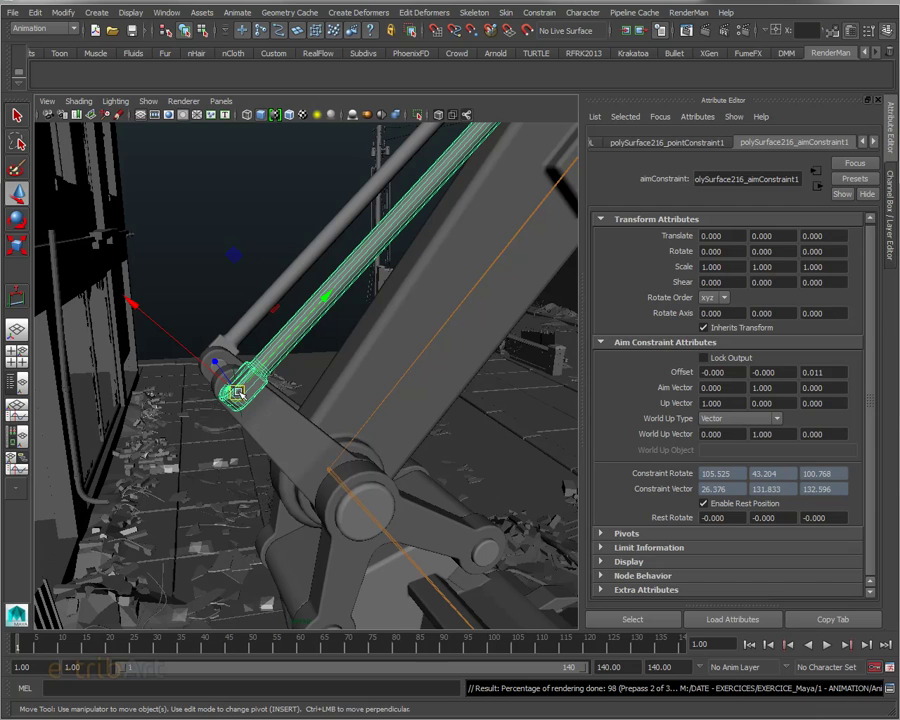
Step: Try an up vector of 0, 1, 1 on the aim constraint
double_click(741, 403)
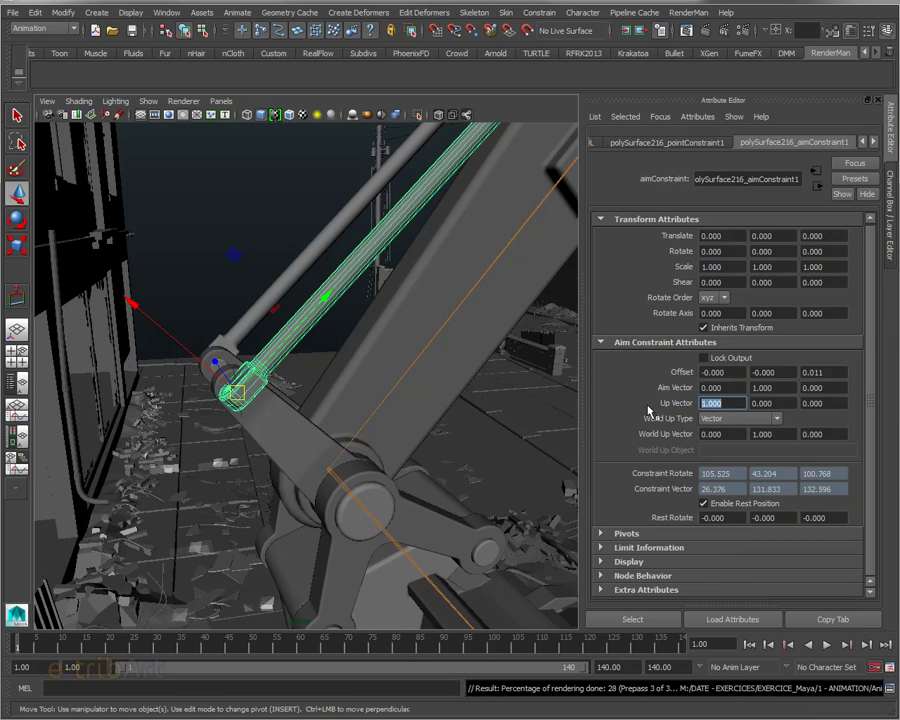
text(0)
key(Return)
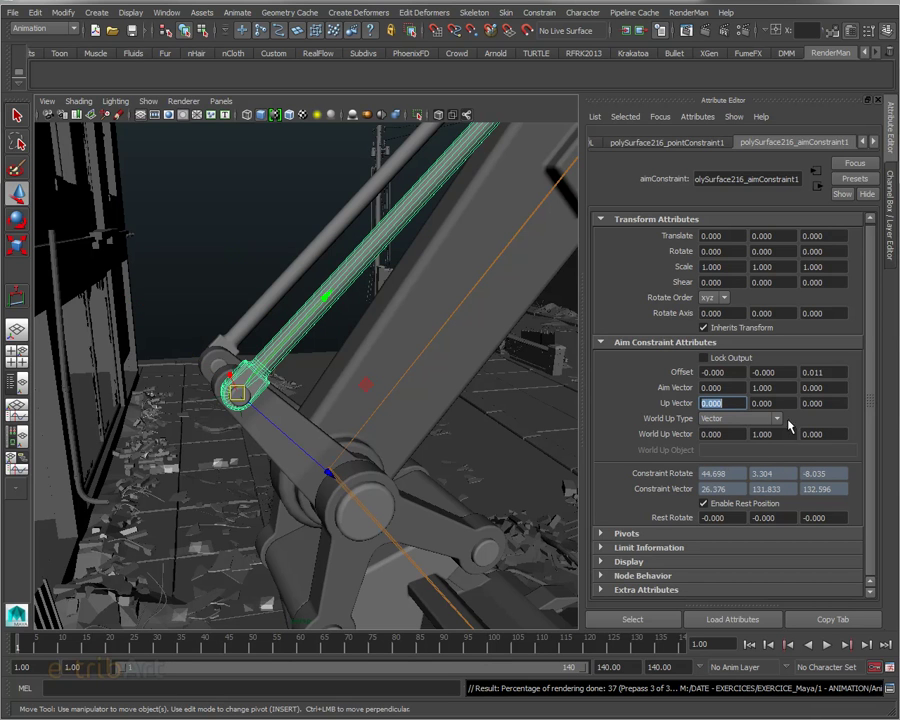
key(Tab)
text(1)
key(Return)
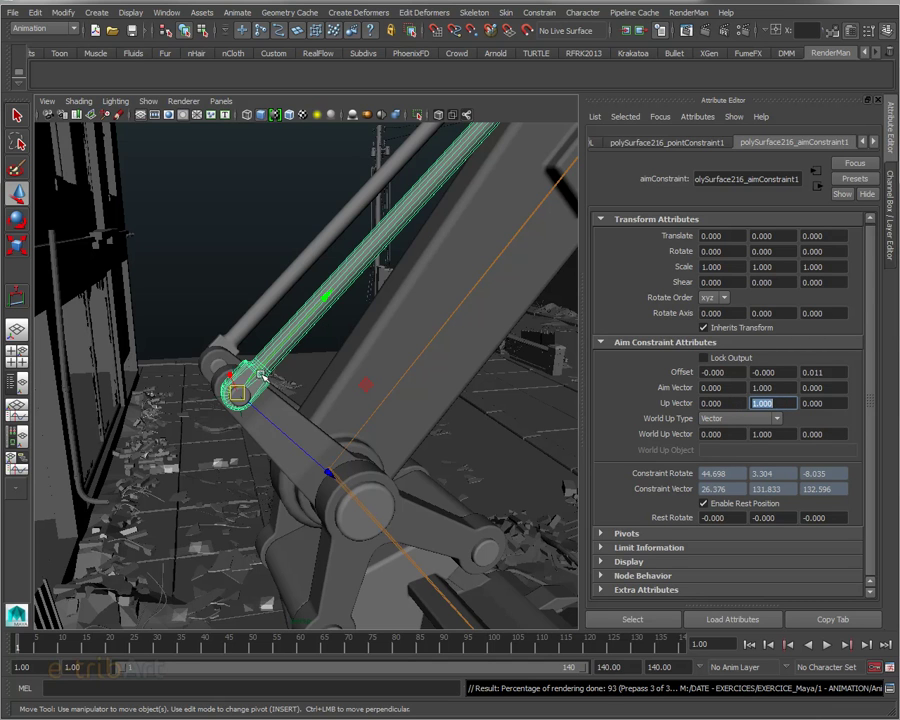
key(Tab)
text(1)
key(Return)
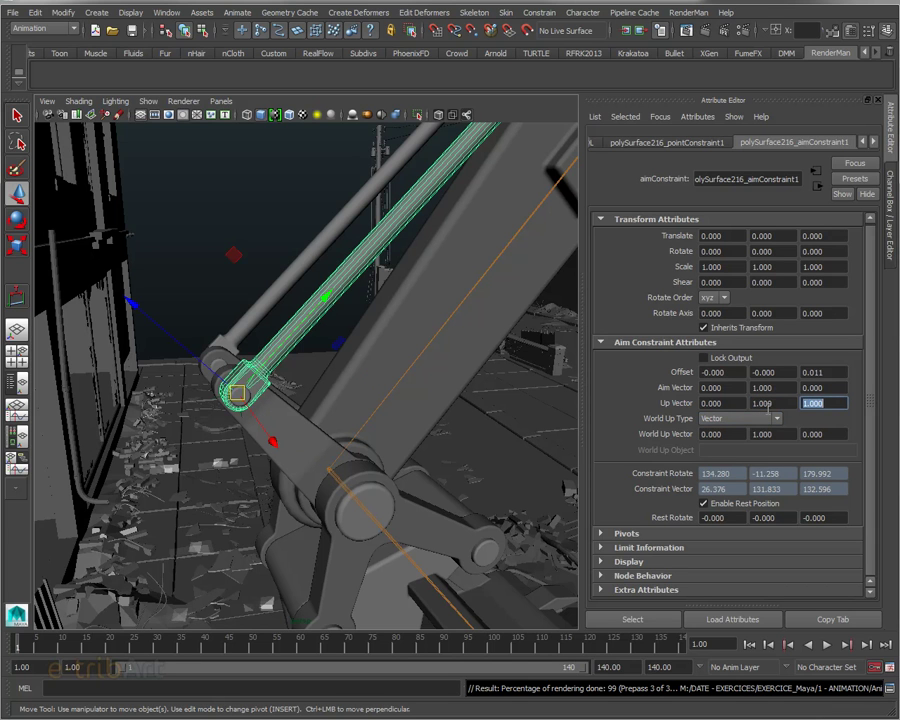
Step: Settle the up vector at 0, 1, 0 with Y at 1 and Z at 0
key(shift+Tab)
text(0)
key(Return)
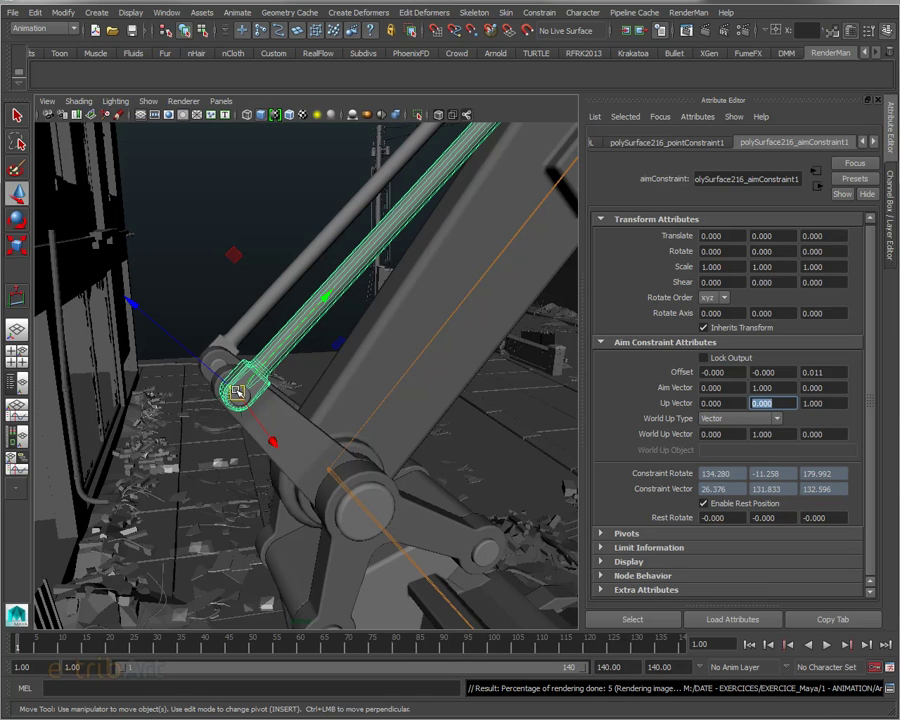
text(1)
key(Return)
key(Tab)
text(0)
key(Return)
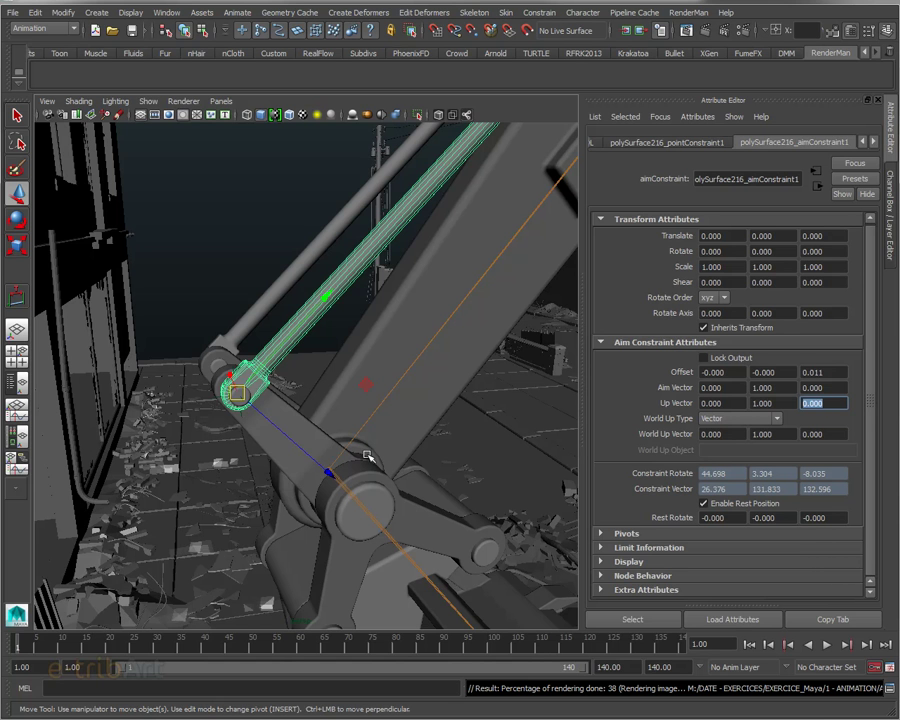
mouse_move(368, 453)
alt+mouse_down()
mouse_move(344, 453)
mouse_move(372, 462)
alt+mouse_up()
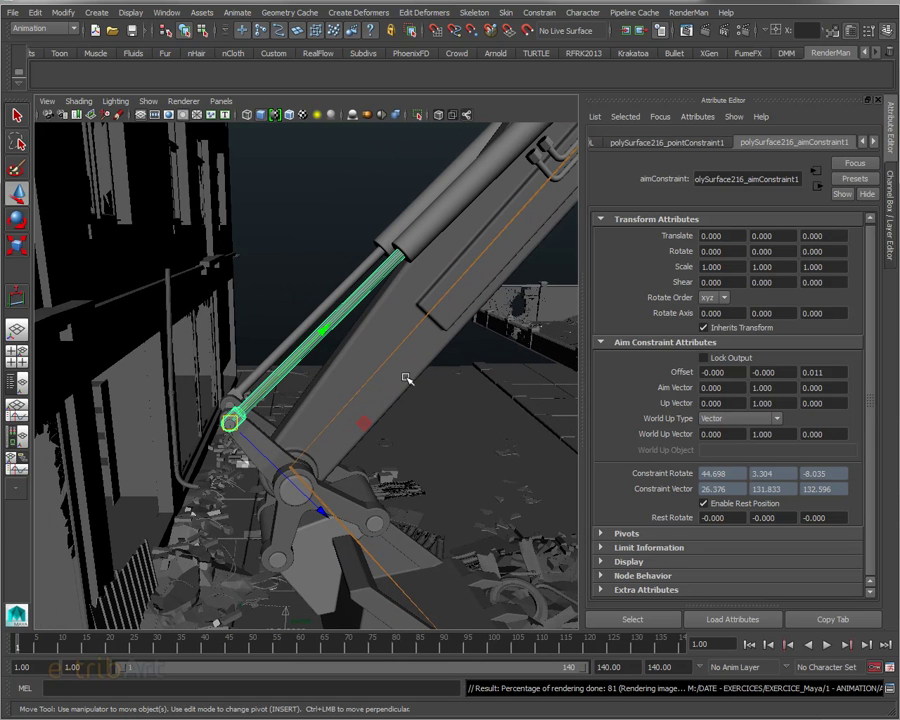
alt+drag(406, 378, 401, 373)
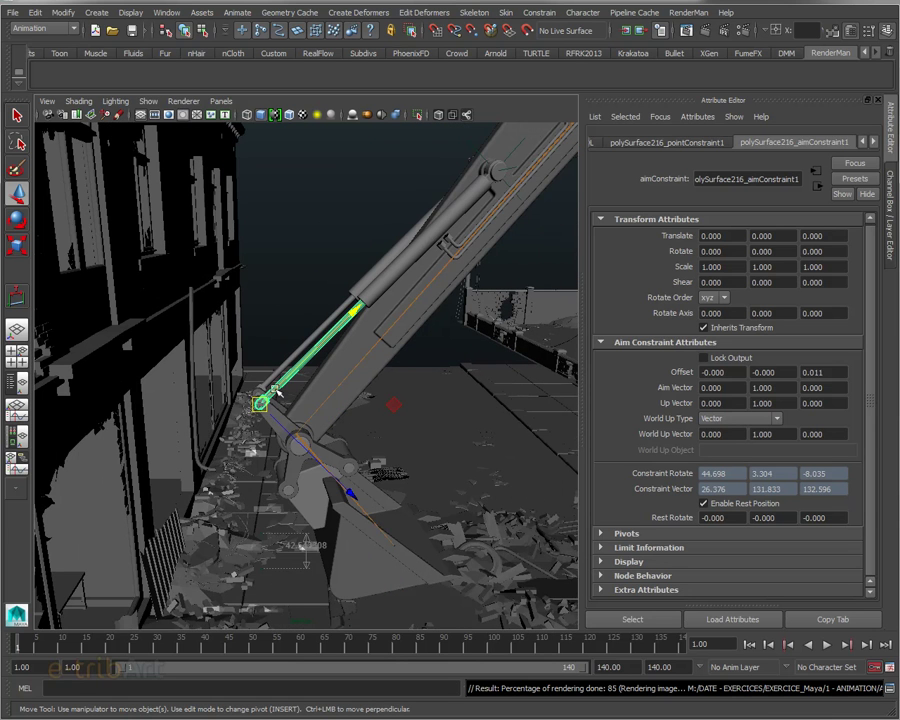
click(481, 171)
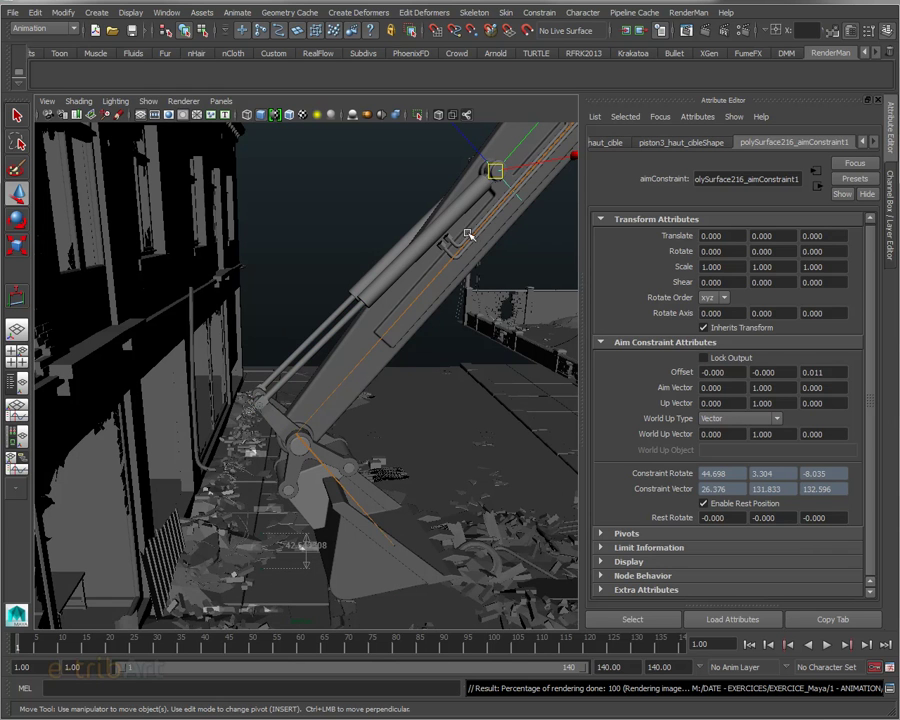
alt+middle_drag(468, 234, 472, 289)
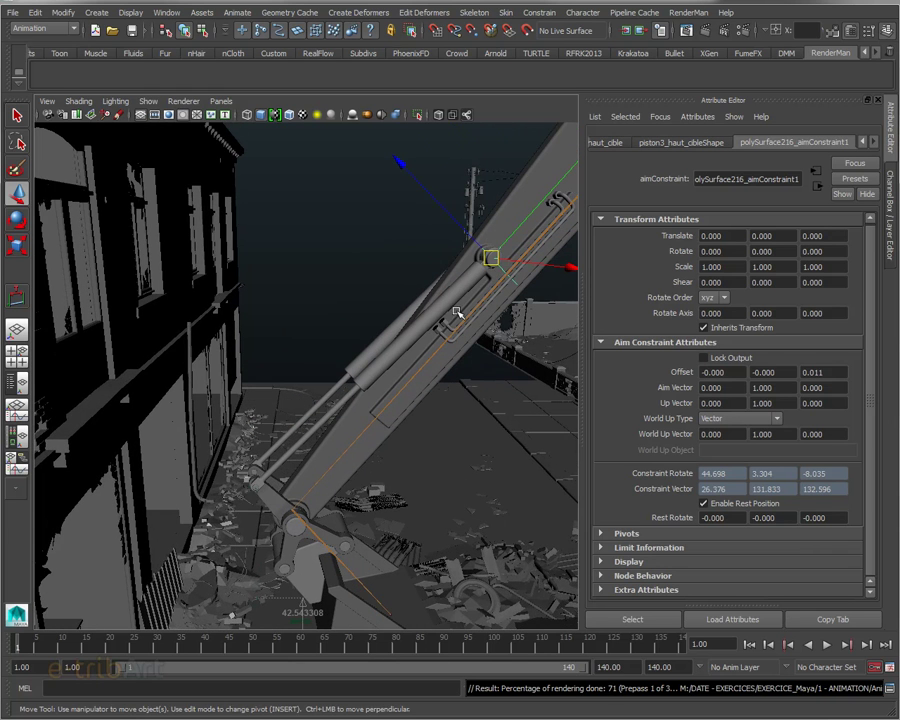
alt+drag(414, 340, 358, 338)
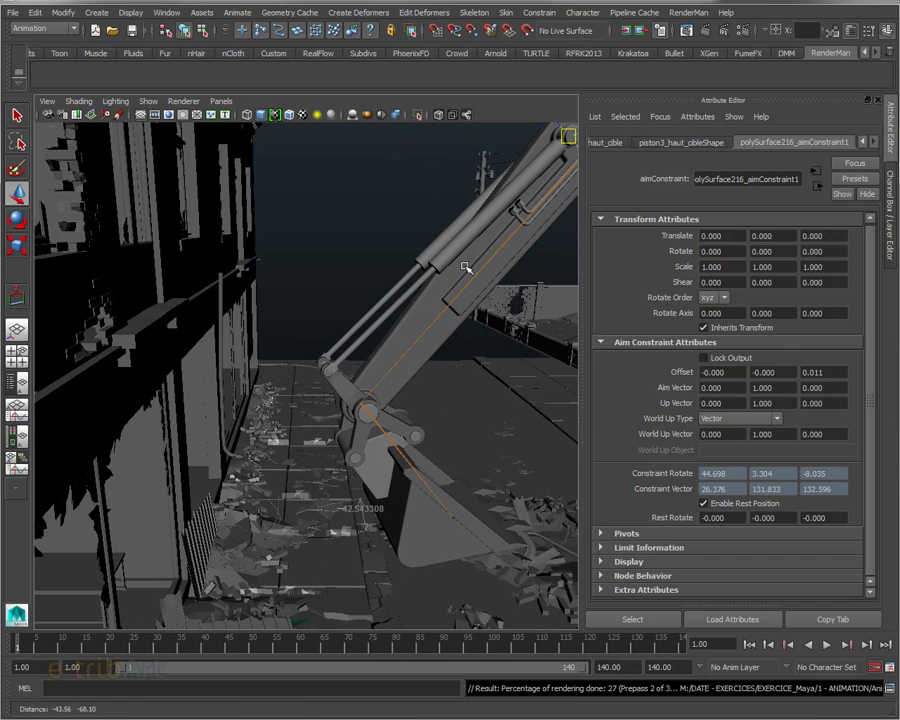
click(356, 340)
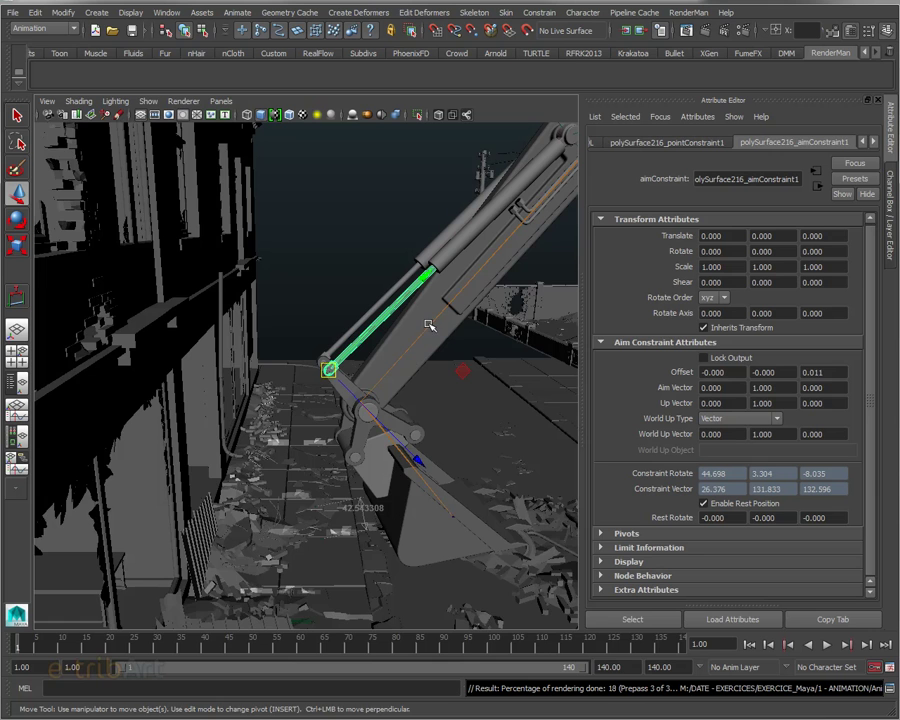
alt+drag(426, 324, 391, 393)
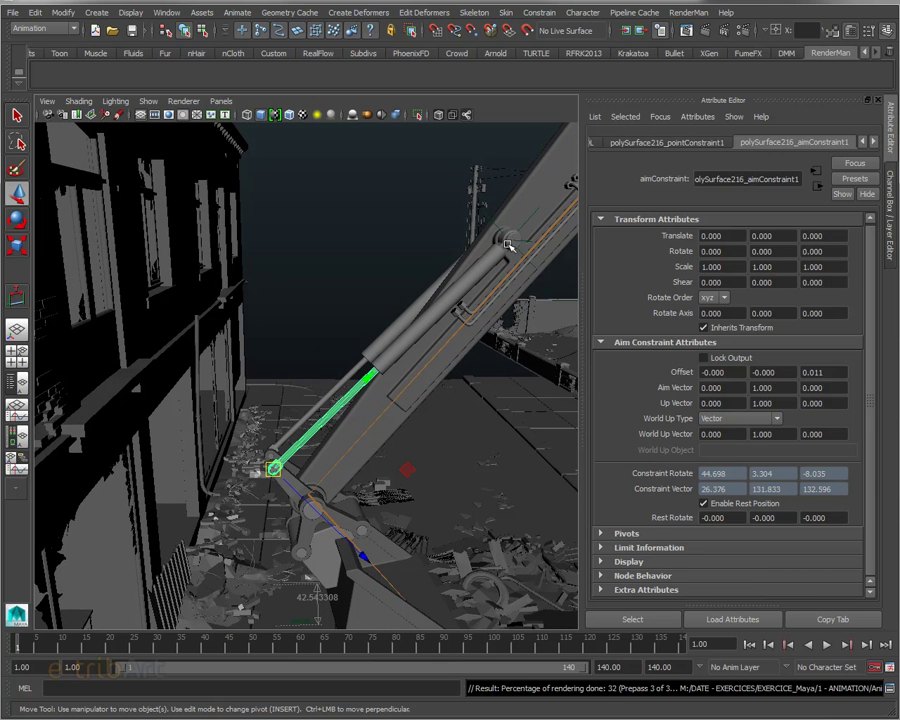
mouse_move(219, 319)
alt+mouse_down()
mouse_move(357, 391)
mouse_move(373, 421)
mouse_move(321, 495)
alt+mouse_up()
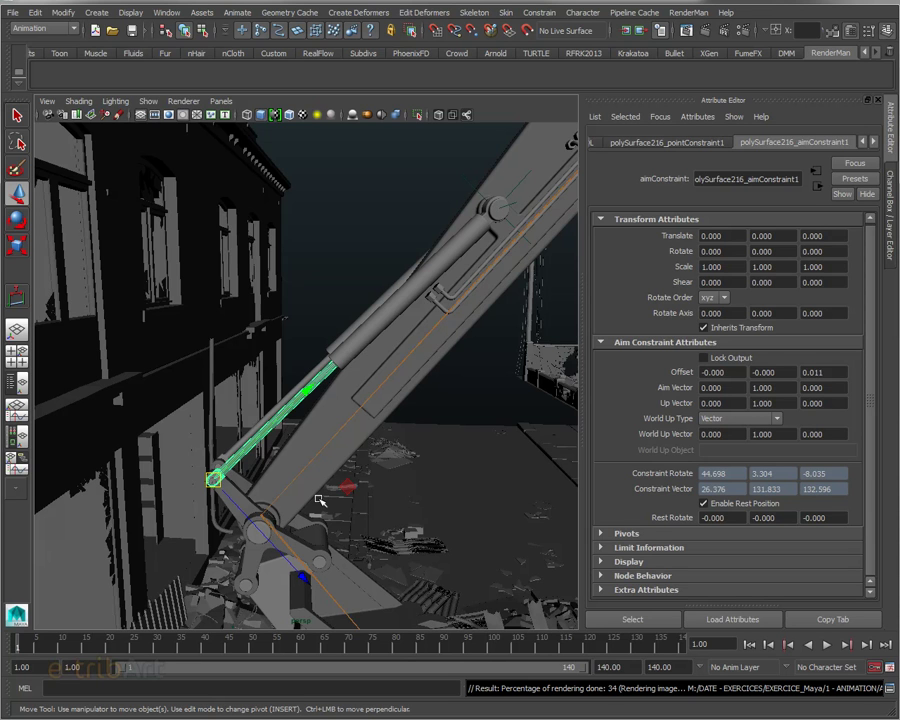
Step: Rotate joint4 down to about 33 degrees, then up to about 70 degrees
click(287, 546)
key(e)
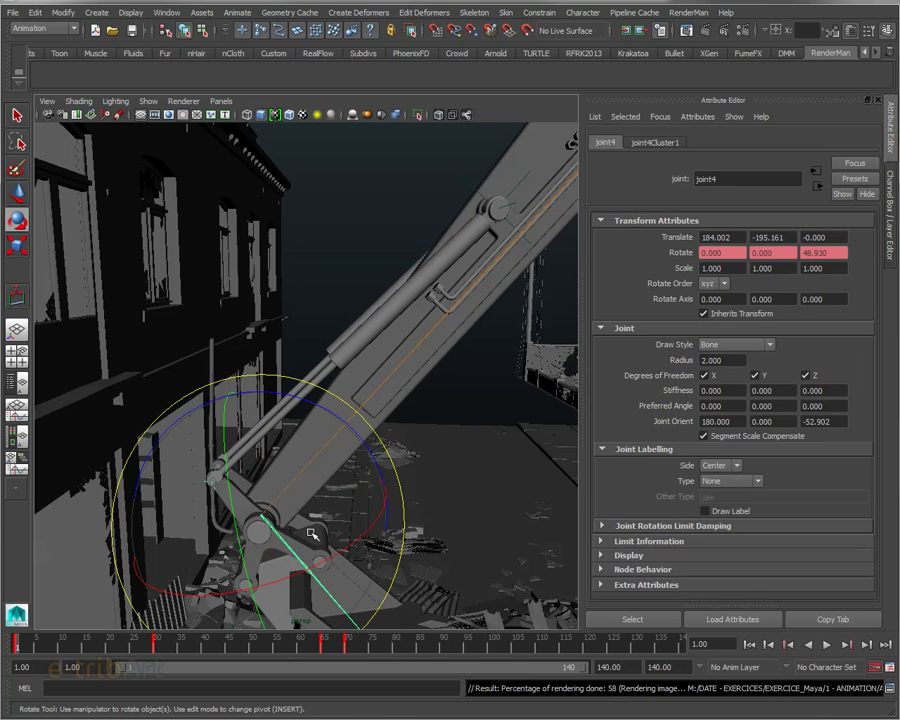
mouse_move(362, 442)
mouse_down()
mouse_move(373, 480)
mouse_move(316, 429)
mouse_up()
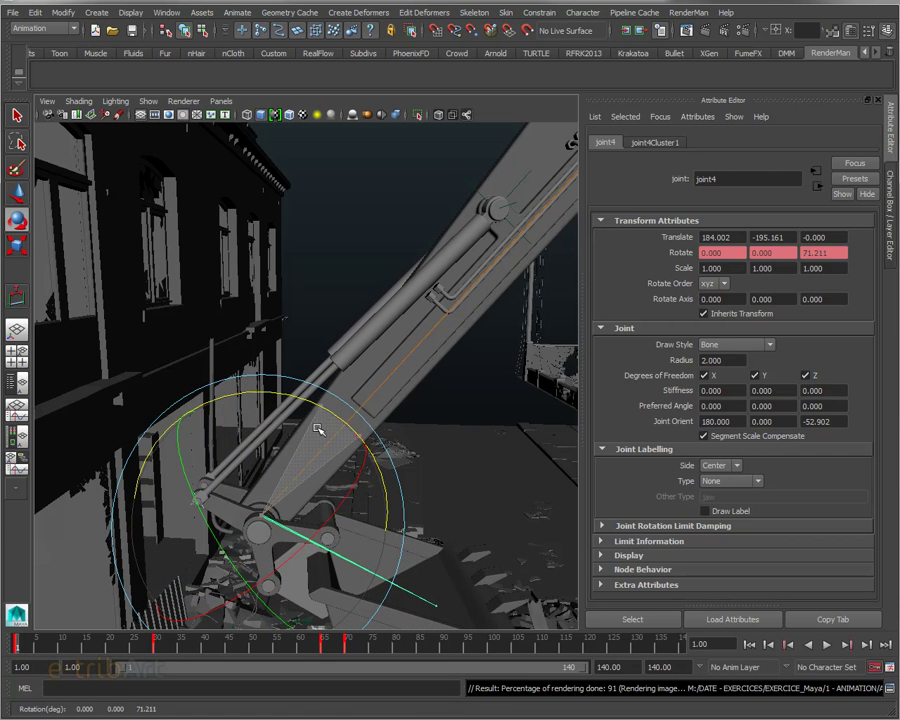
mouse_move(316, 429)
mouse_down()
mouse_move(343, 488)
mouse_move(212, 487)
mouse_up()
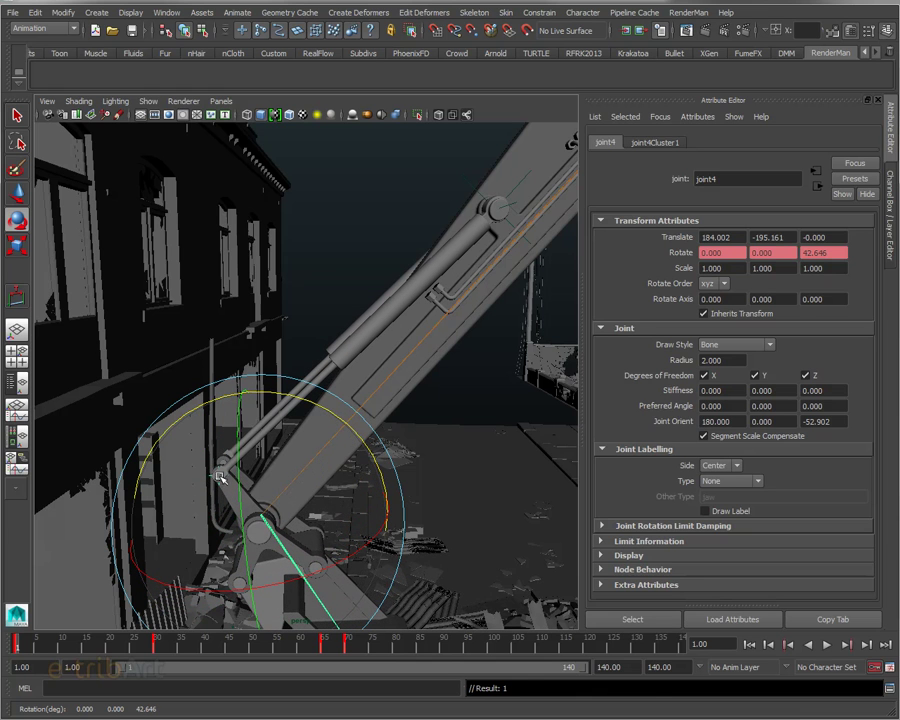
Step: Select piston3_haut_cible and orbit around the arm to check the pistons follow
click(505, 210)
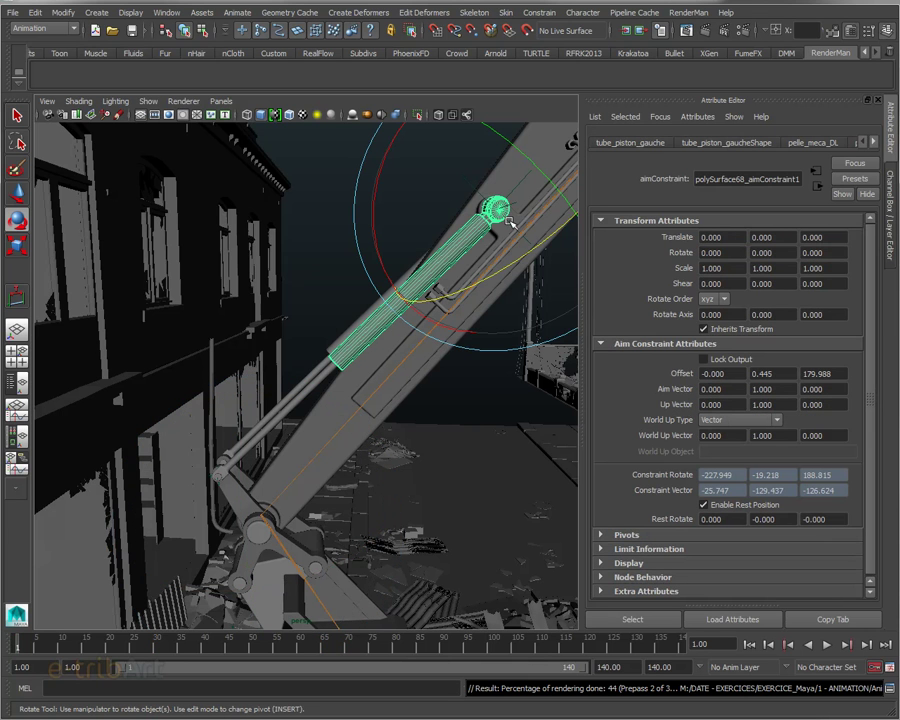
click(360, 193)
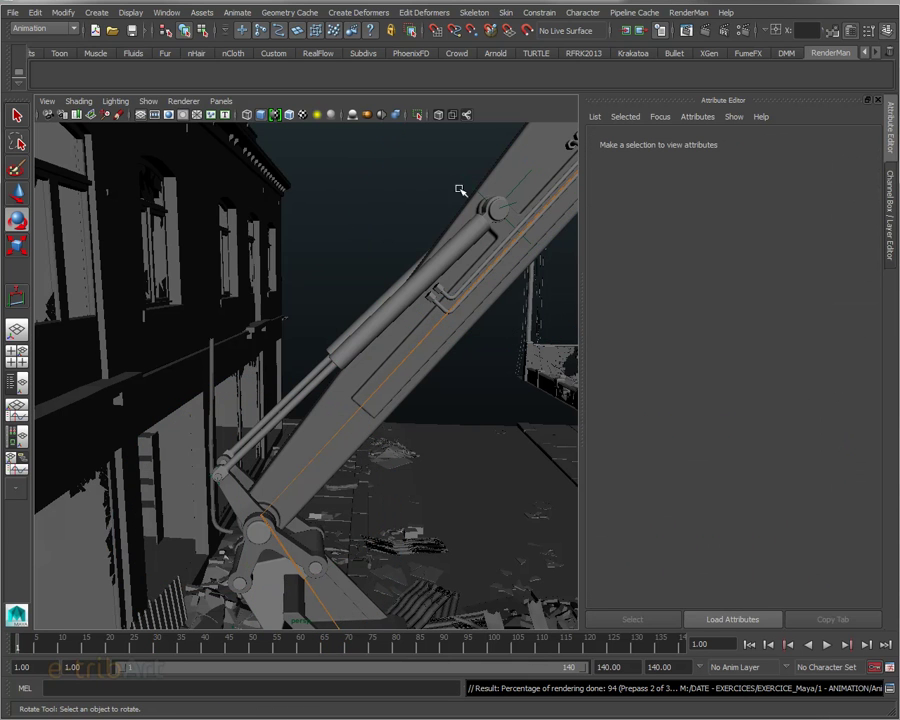
click(466, 182)
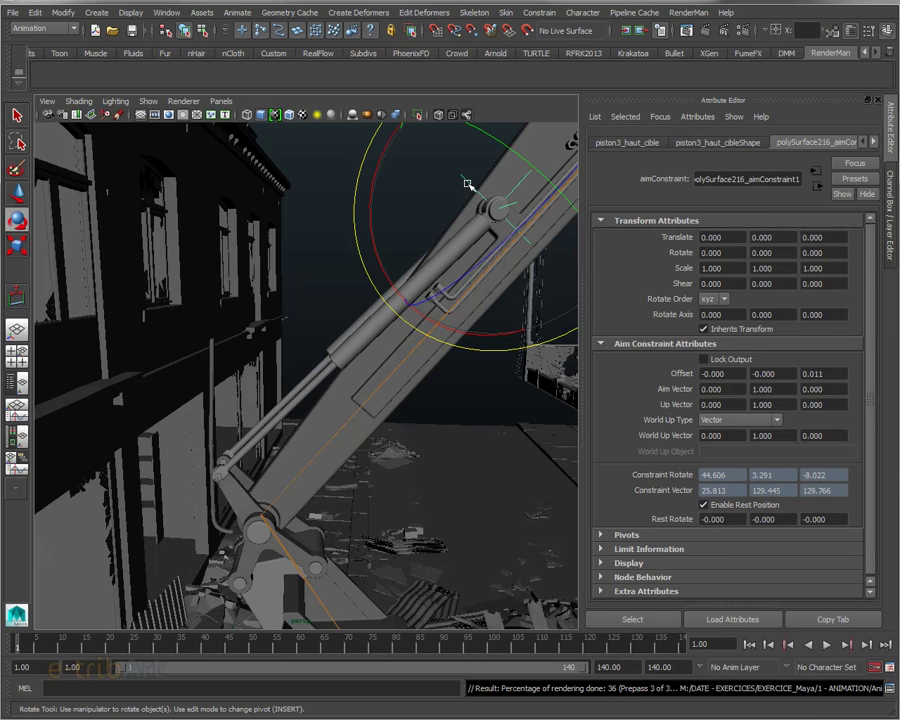
alt+right_drag(411, 300, 353, 312)
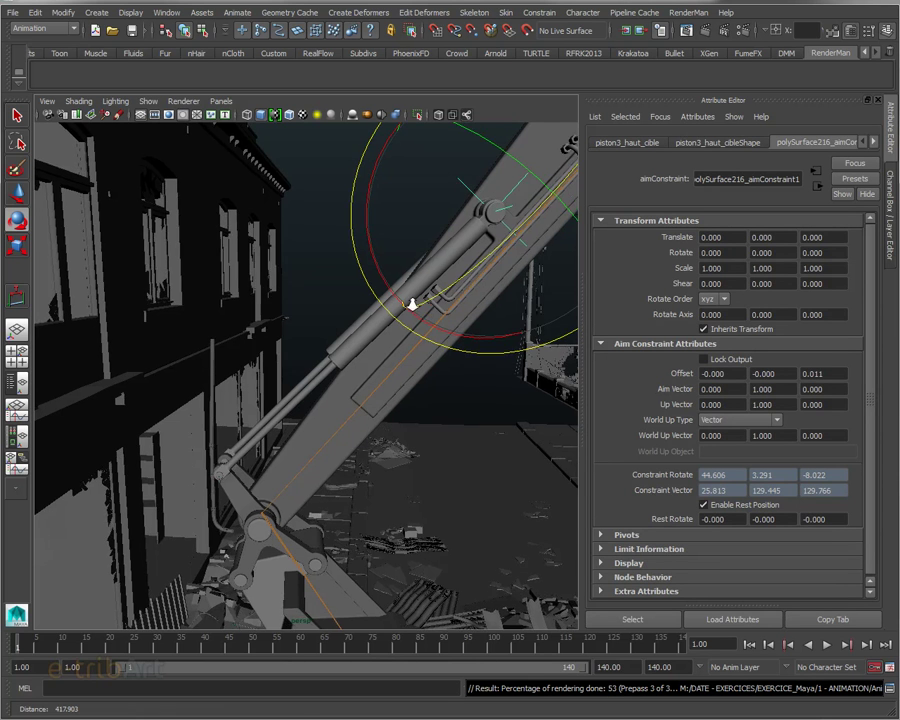
mouse_move(350, 308)
alt+mouse_down()
mouse_move(340, 314)
mouse_move(380, 331)
alt+mouse_up()
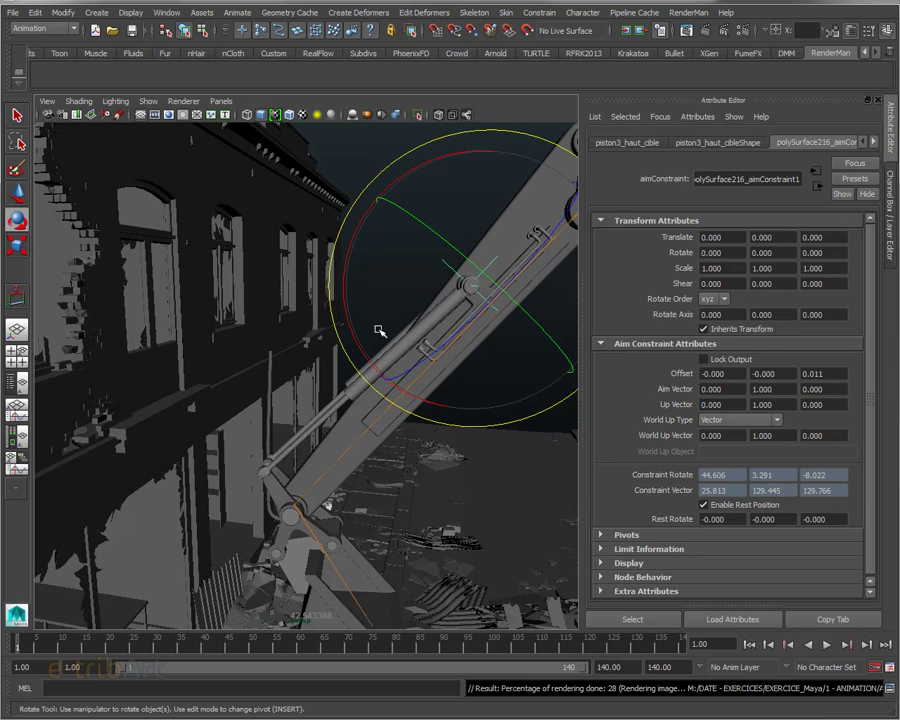
alt+drag(368, 326, 397, 328)
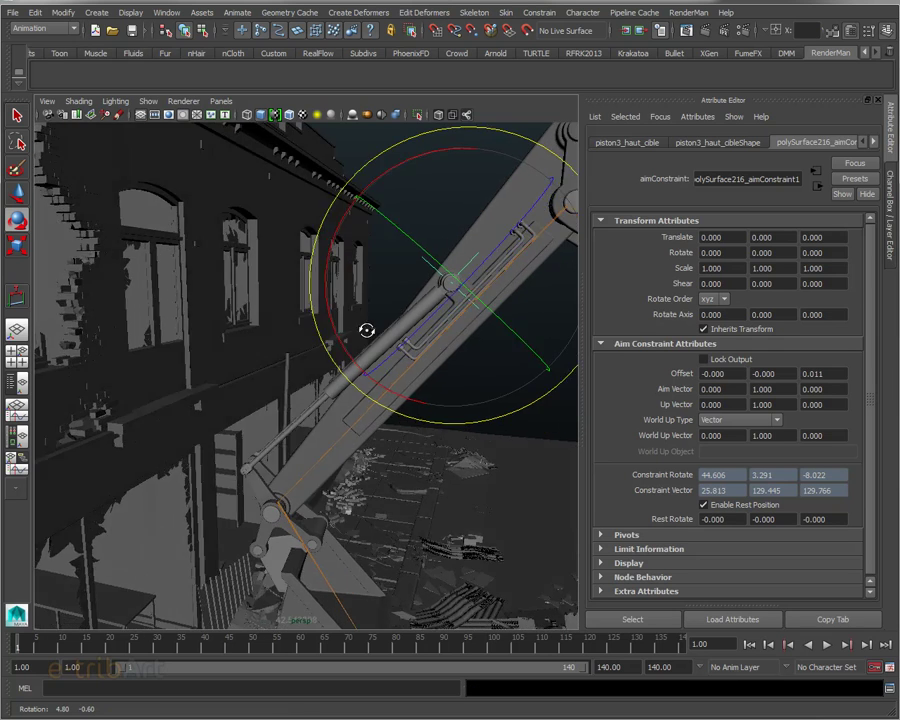
alt+right_drag(397, 328, 378, 350)
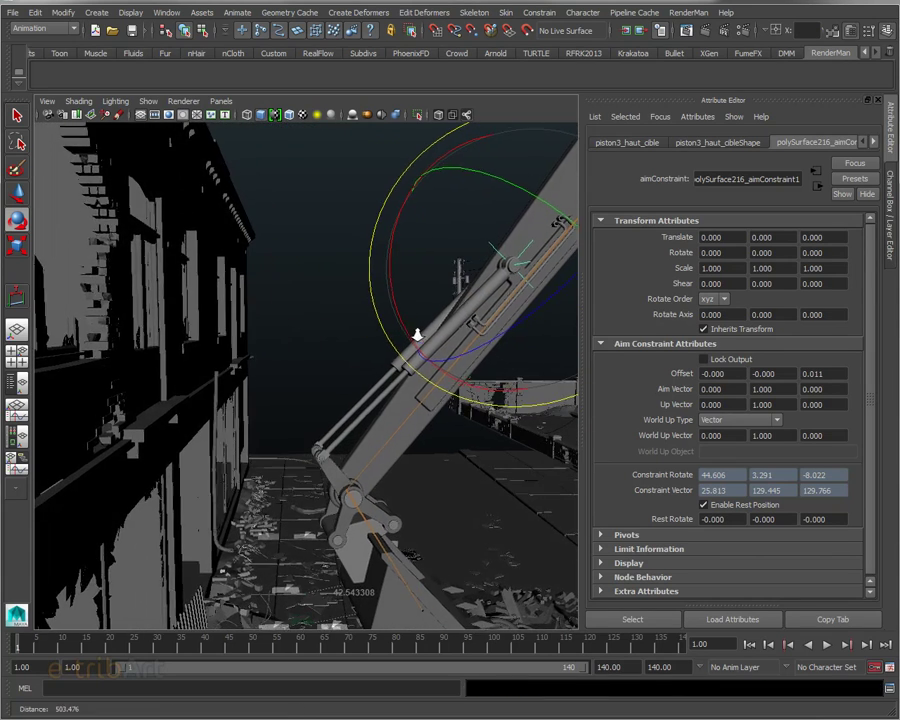
alt+drag(378, 350, 347, 365)
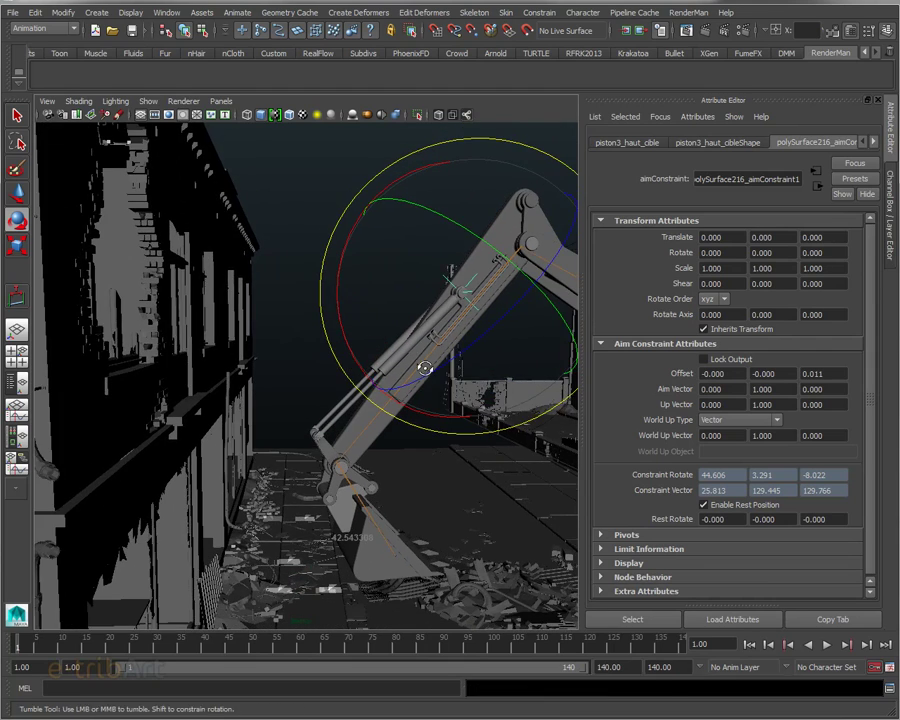
alt+drag(424, 367, 412, 367)
alt+middle_drag(412, 367, 413, 315)
mouse_move(413, 315)
alt+mouse_down()
mouse_move(424, 326)
mouse_move(424, 362)
mouse_move(450, 362)
mouse_move(424, 352)
mouse_move(430, 358)
alt+mouse_up()
Step: Turn on textured display and orbit out to show the whole orange excavator
key(6)
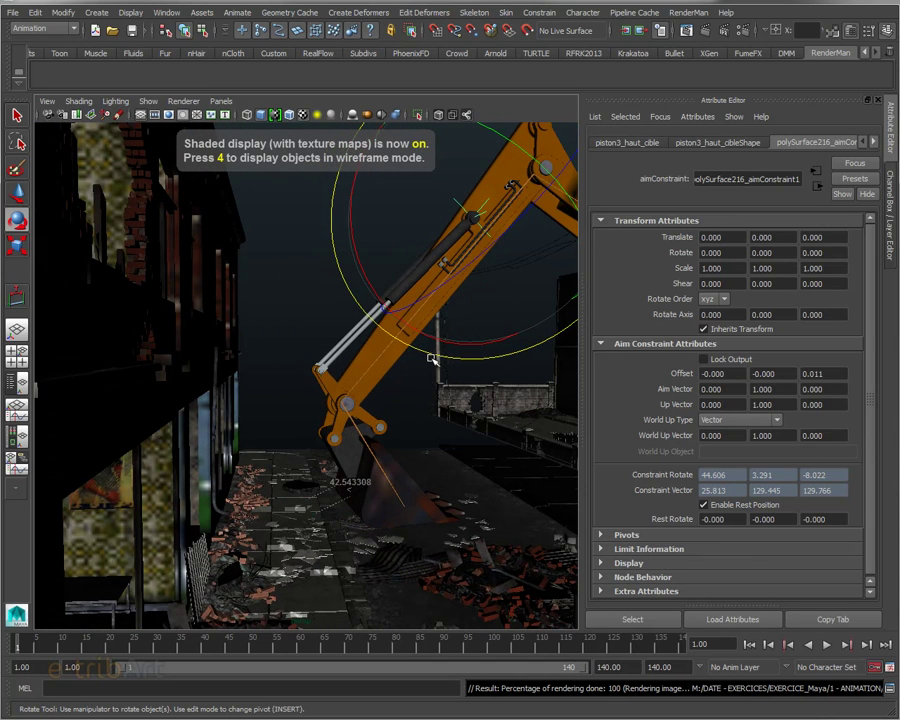
mouse_move(407, 416)
alt+mouse_down()
mouse_move(466, 410)
mouse_move(446, 411)
alt+mouse_up()
mouse_move(428, 364)
alt+mouse_down()
mouse_move(346, 439)
mouse_move(300, 432)
alt+mouse_up()
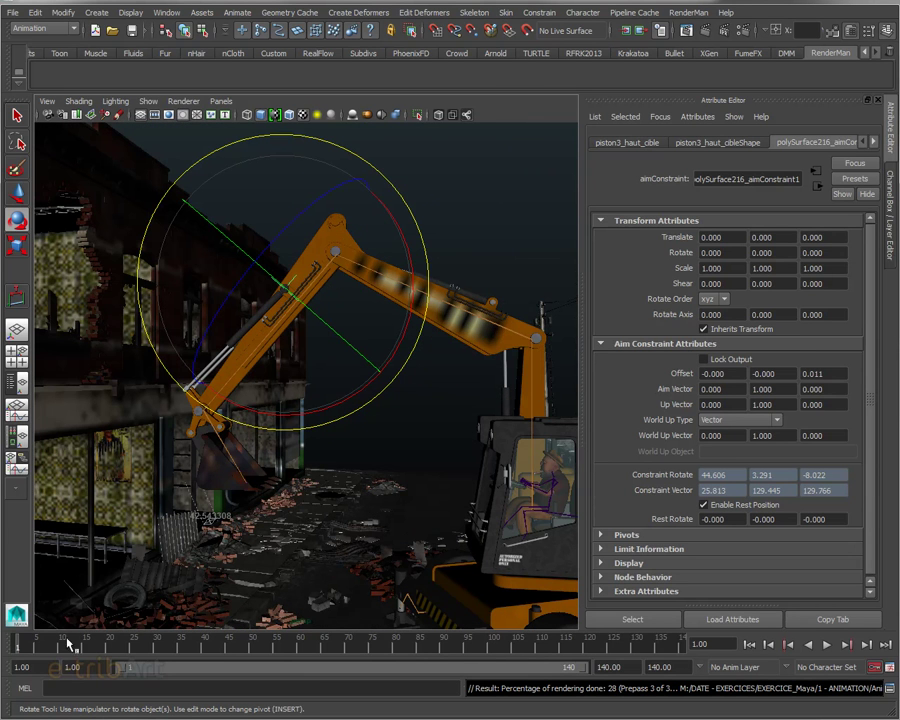